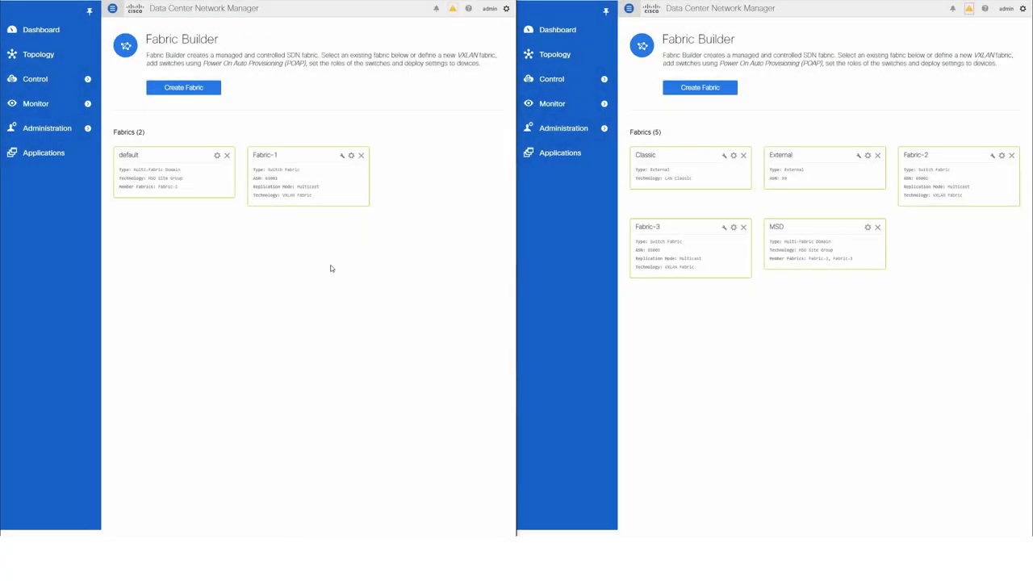
Open the Fabric-1 topology on the left DCNM and the MSD fabric on the right DCNM.
{"action": "left_click", "coordinate": [293, 181]}
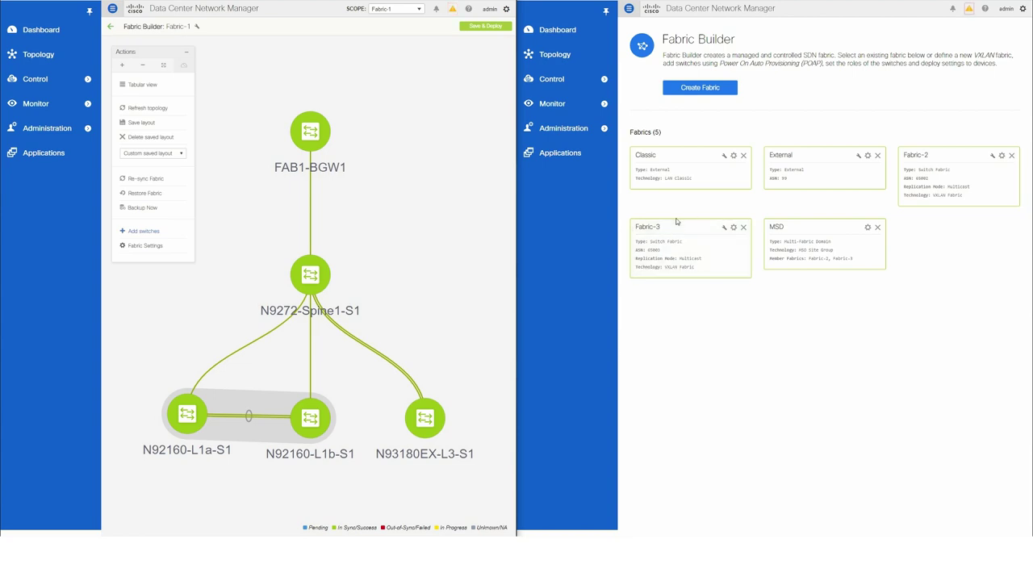
{"action": "left_click", "coordinate": [811, 240]}
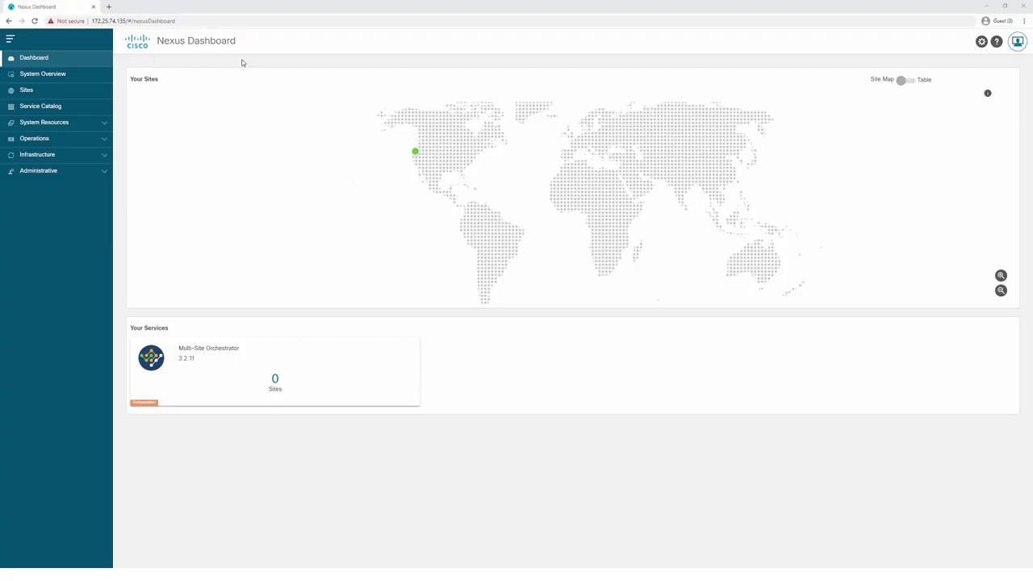
Display the Nexus Dashboard Sites table, where Fabric-1 is the only site.
{"action": "left_click", "coordinate": [39, 106]}
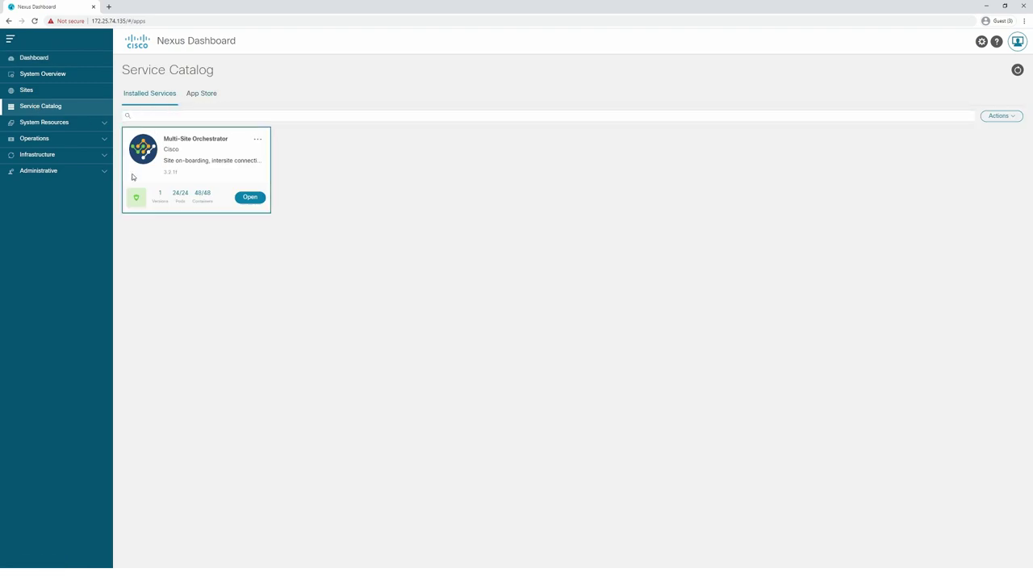
{"action": "left_click", "coordinate": [190, 117]}
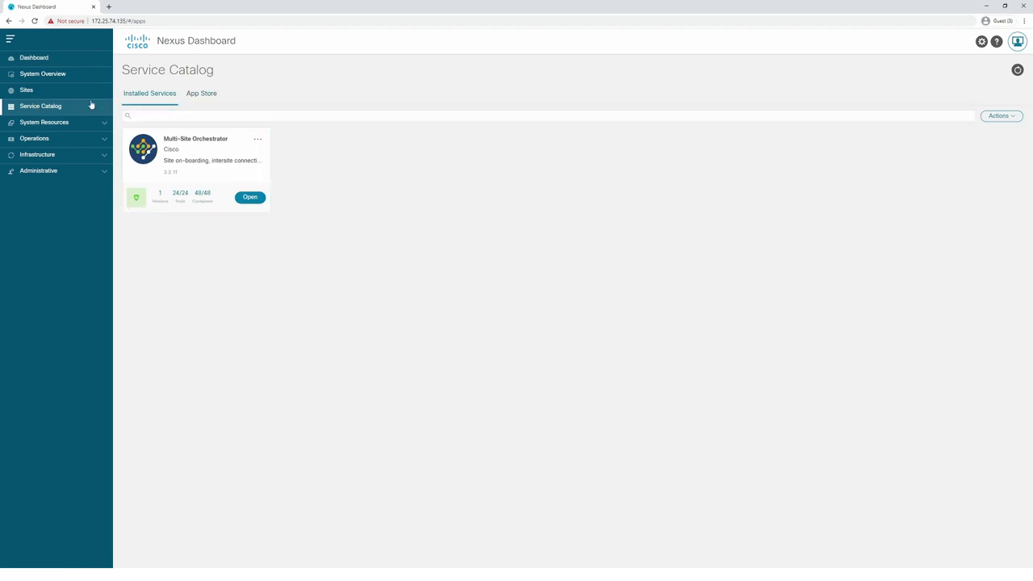
{"action": "left_click", "coordinate": [31, 93]}
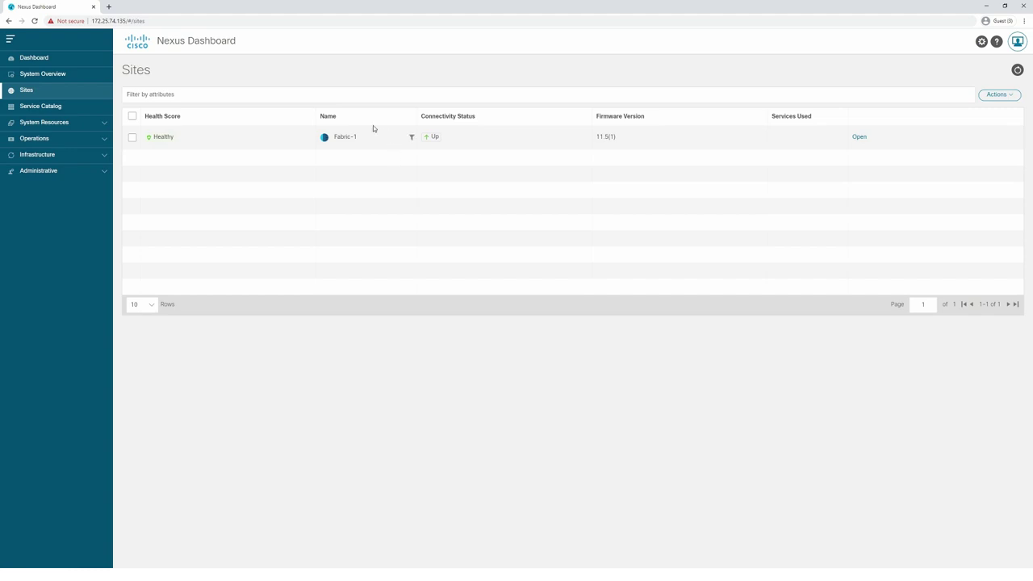
{"action": "mouse_move", "coordinate": [304, 141]}
Start a DCNM site for controller 10.10.88.12, entering user admin and the account password.
{"action": "left_click", "coordinate": [989, 96]}
{"action": "left_click", "coordinate": [980, 114]}
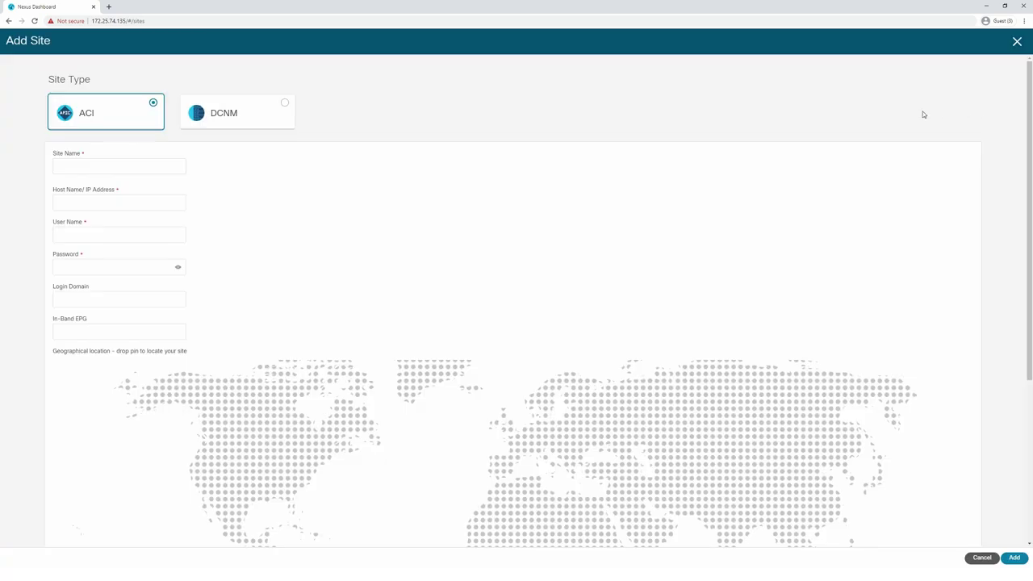
{"action": "left_click", "coordinate": [232, 111]}
{"action": "left_click", "coordinate": [125, 163]}
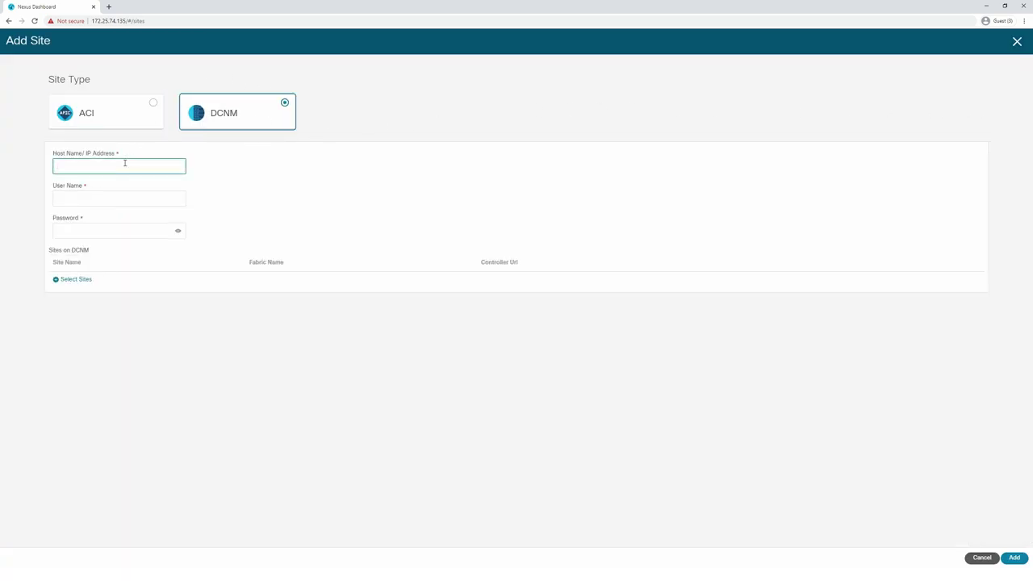
{"action": "type", "text": "10.10.88.12"}
{"action": "key", "text": "Tab"}
{"action": "type", "text": "admin"}
{"action": "key", "text": "Tab"}
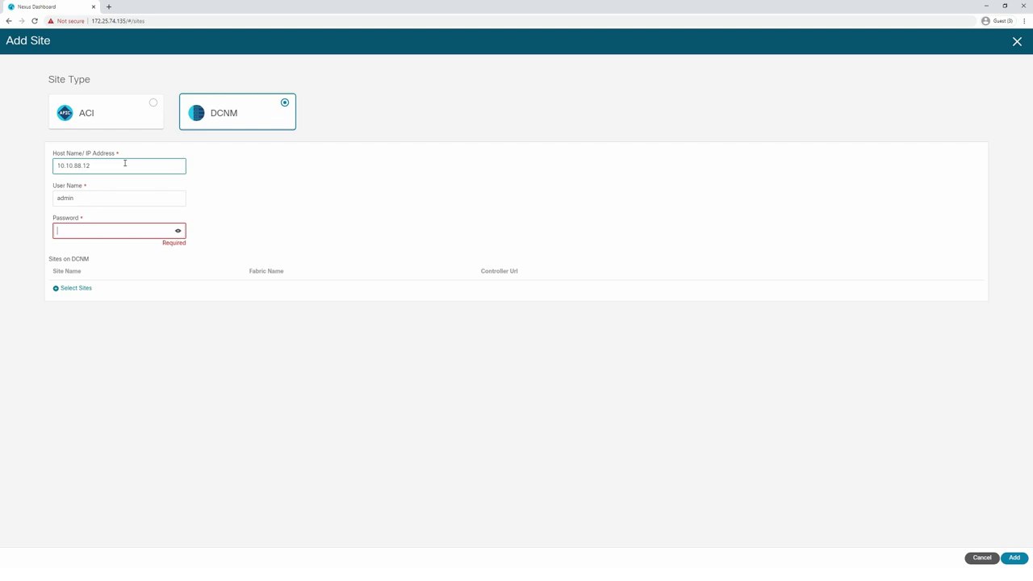
{"action": "type", "text": "••"}
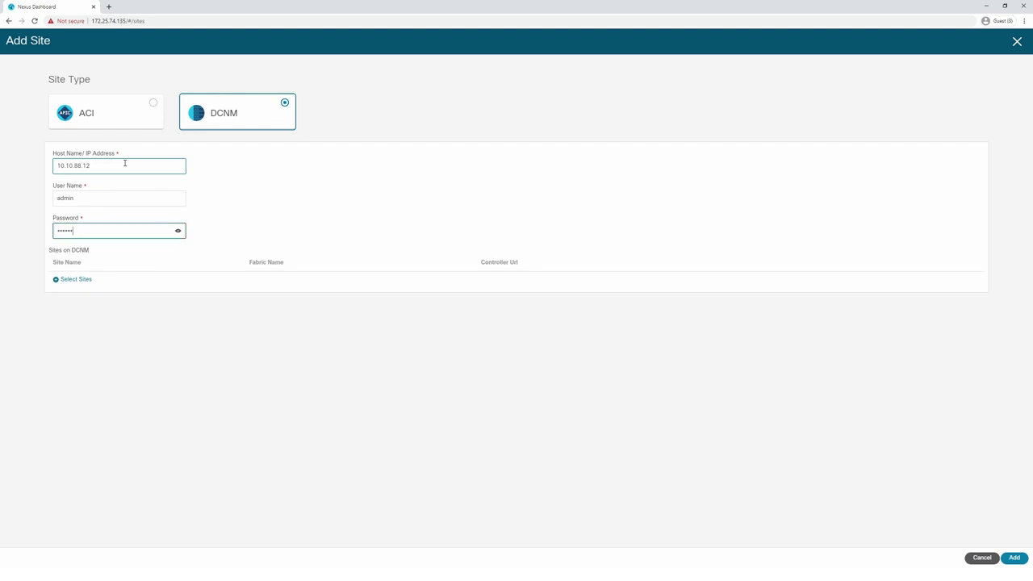
Select Fabric-2 and Fabric-3 and add them as sites, then return to Service Catalog.
{"action": "left_click", "coordinate": [77, 279]}
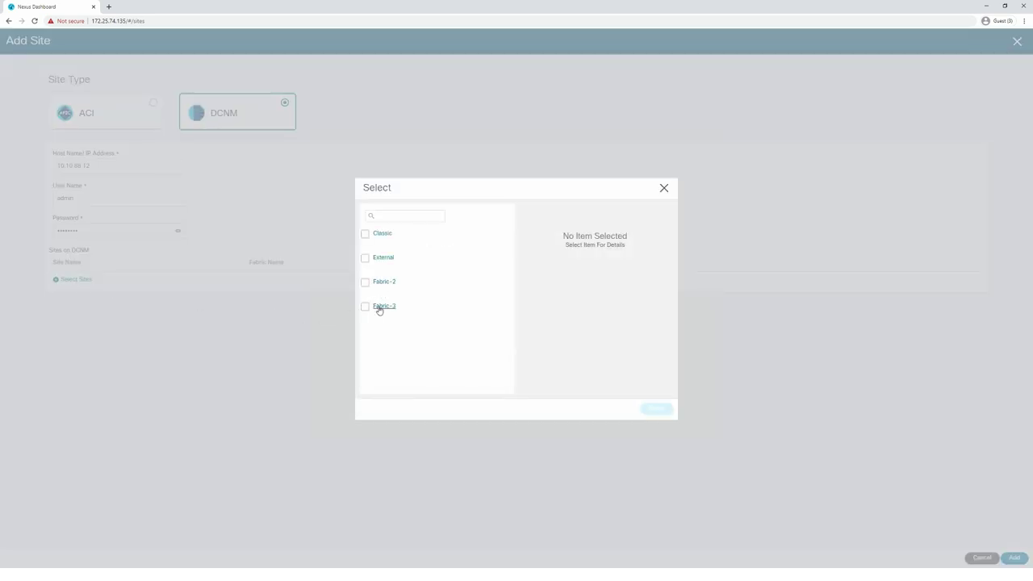
{"action": "left_click", "coordinate": [365, 282]}
{"action": "left_click", "coordinate": [364, 305]}
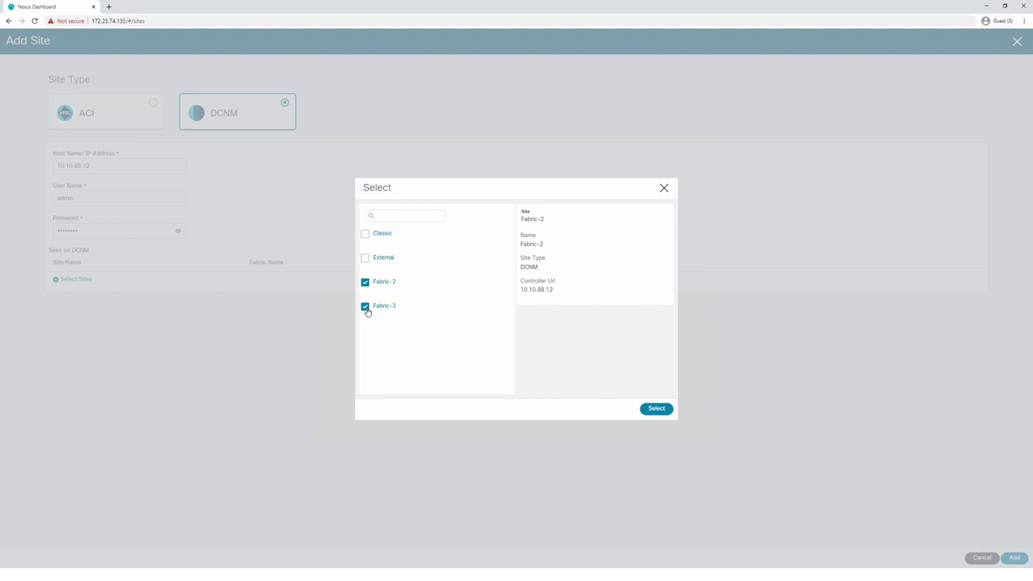
{"action": "left_click", "coordinate": [366, 308]}
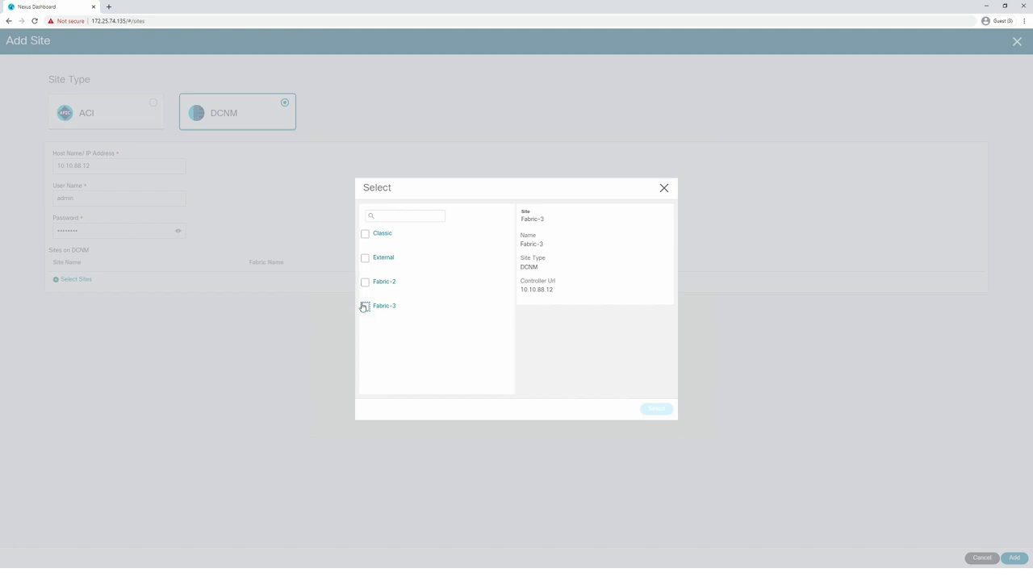
{"action": "left_click", "coordinate": [365, 309]}
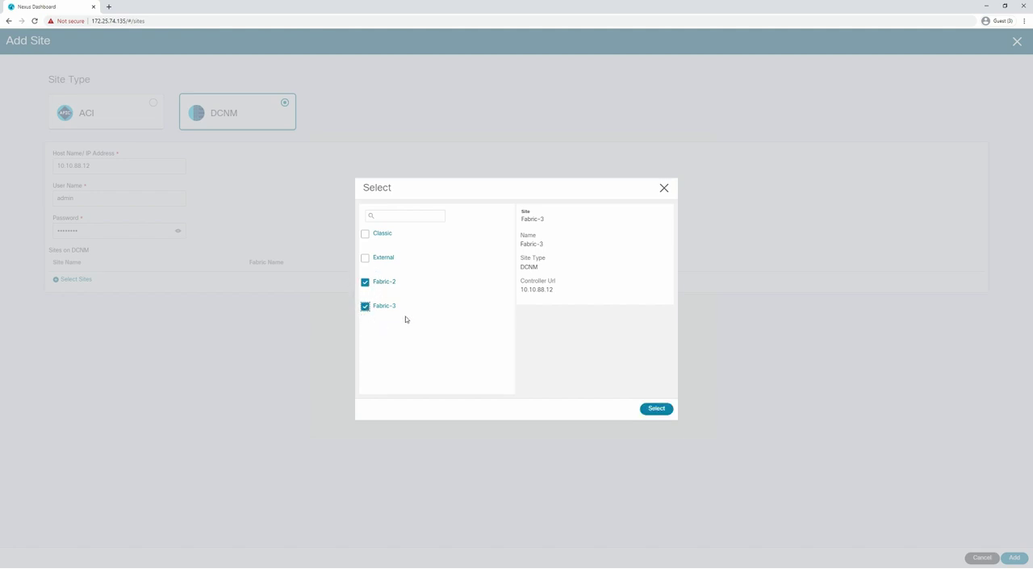
{"action": "left_click", "coordinate": [658, 409]}
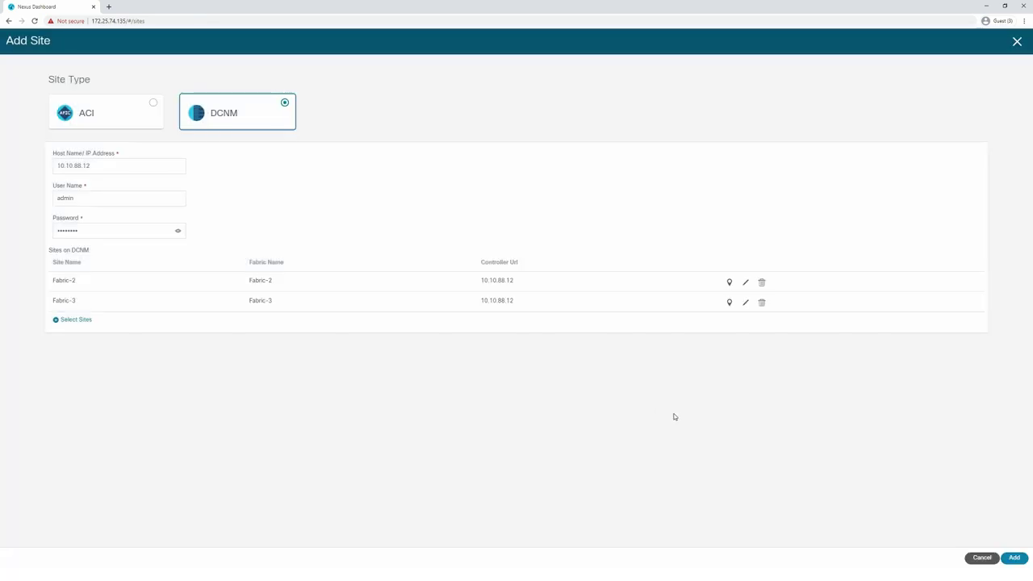
{"action": "left_click", "coordinate": [1014, 558]}
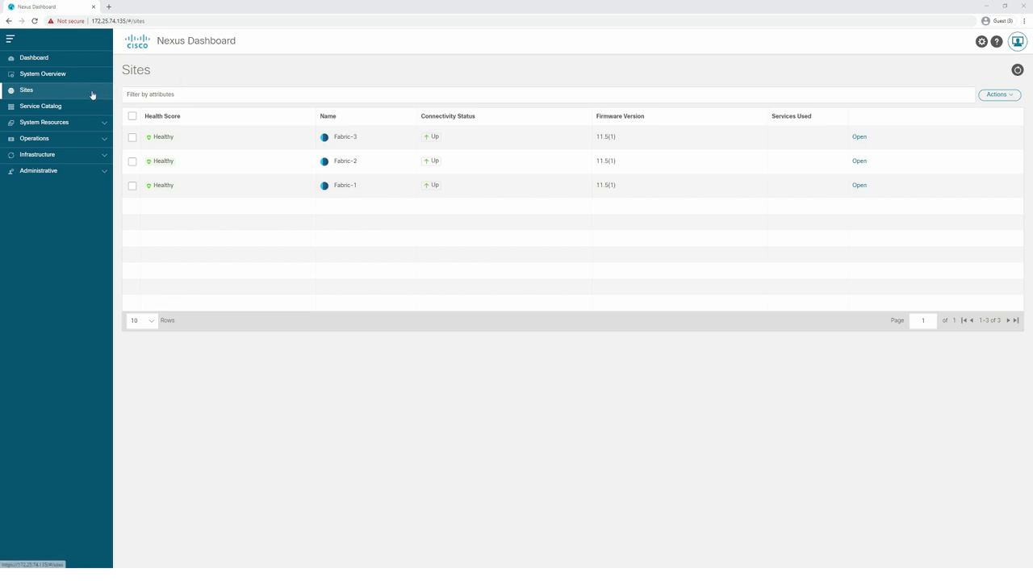
{"action": "left_click", "coordinate": [49, 109]}
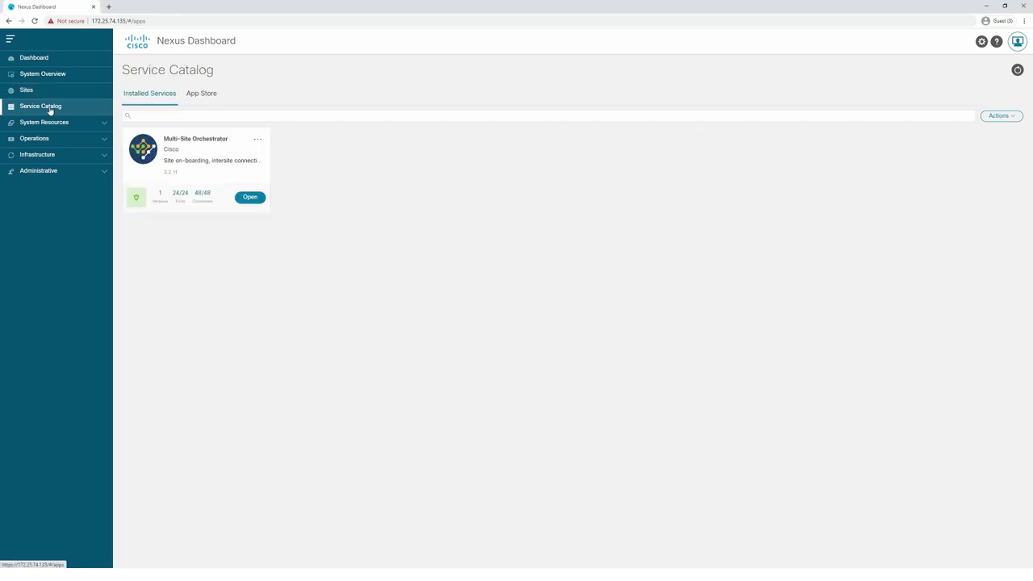
In MSO Sites, make Fabric-2 and Fabric-3 managed with site IDs 65002 and 65003.
{"action": "left_click", "coordinate": [251, 198]}
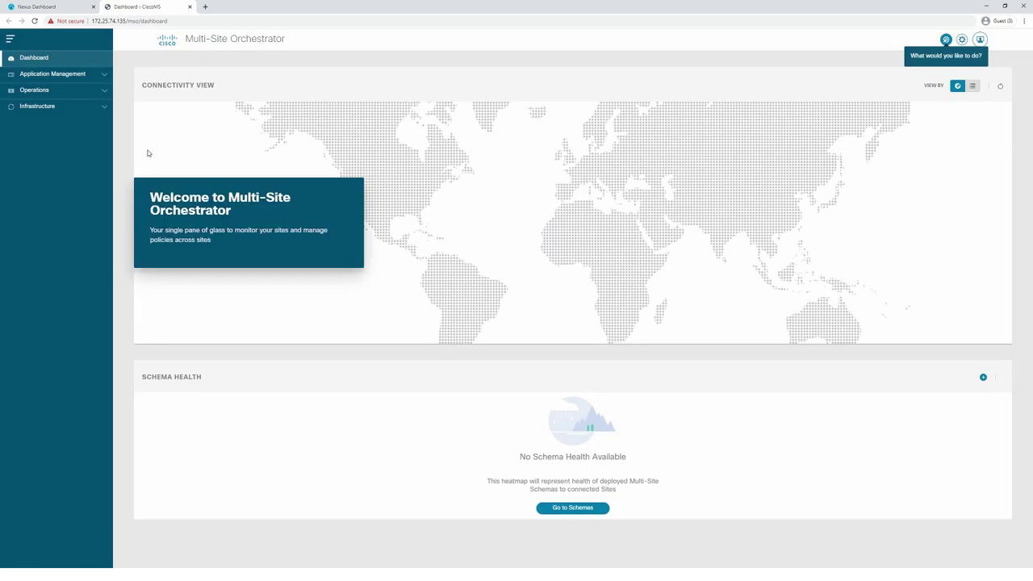
{"action": "left_click", "coordinate": [81, 108]}
{"action": "left_click", "coordinate": [33, 138]}
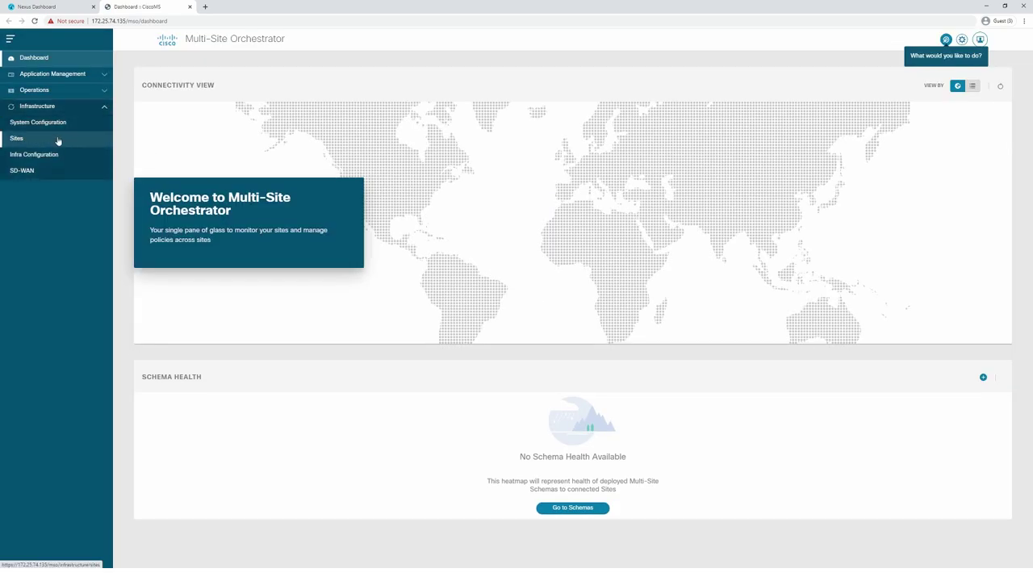
{"action": "left_click", "coordinate": [741, 167]}
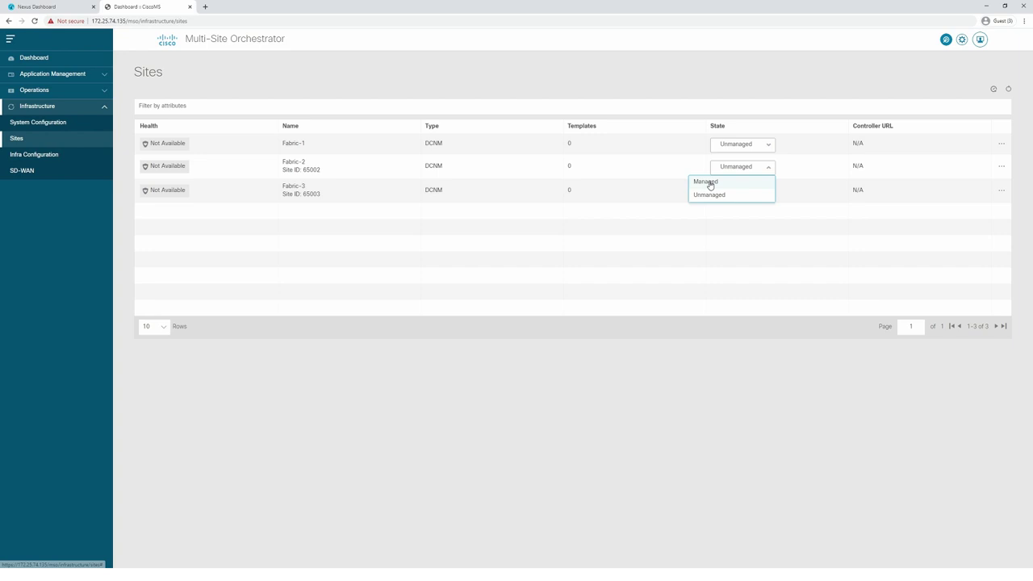
{"action": "left_click", "coordinate": [708, 182]}
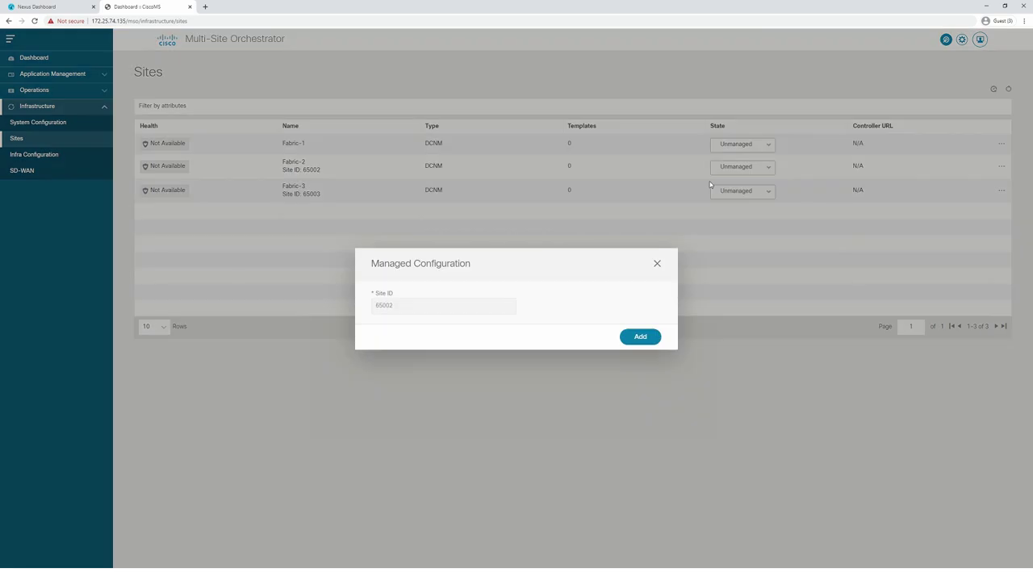
{"action": "left_click", "coordinate": [640, 337]}
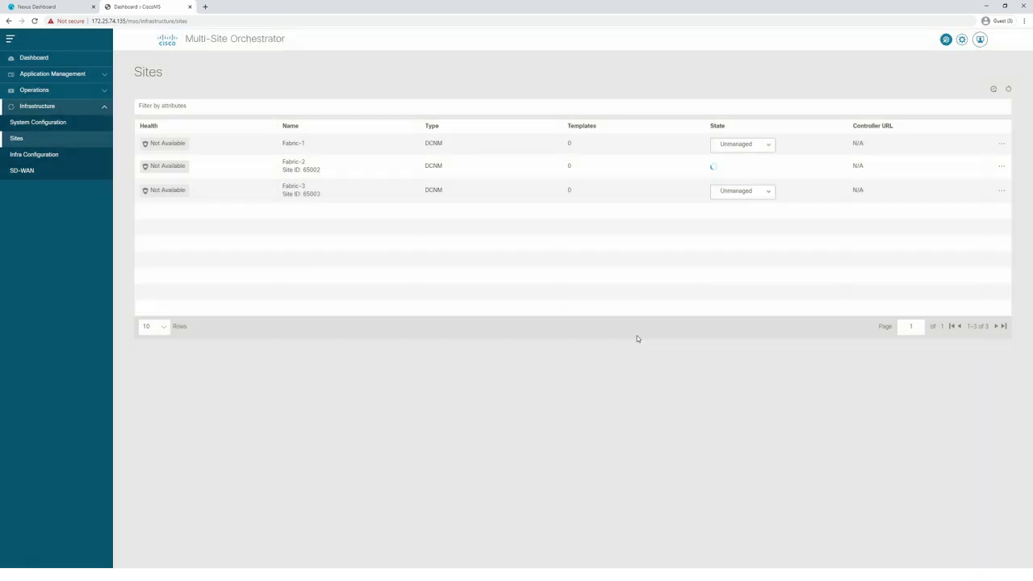
{"action": "left_click", "coordinate": [736, 199]}
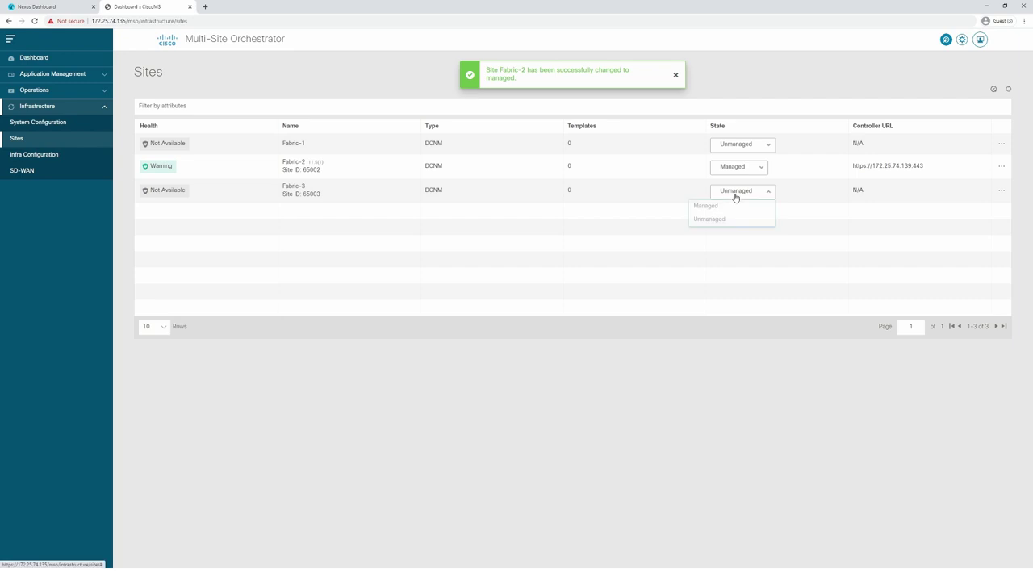
{"action": "left_click", "coordinate": [706, 209]}
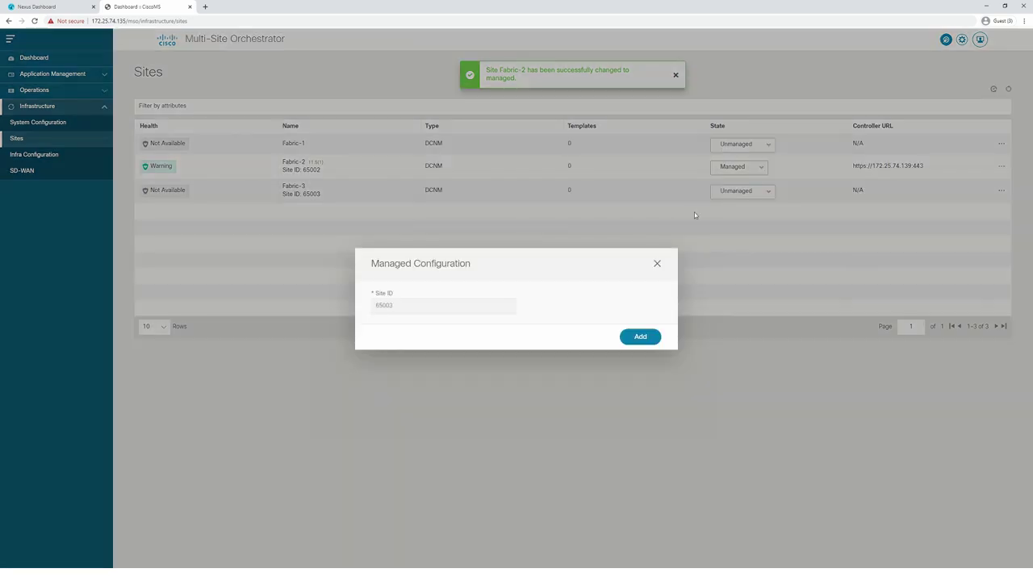
{"action": "left_click", "coordinate": [639, 337]}
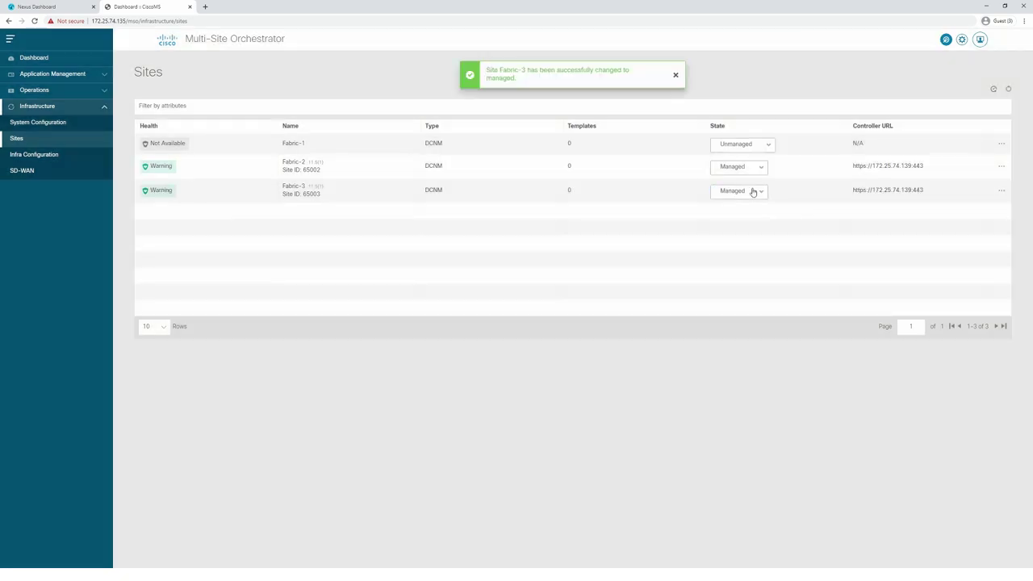
Make Fabric-1 a managed site with site ID 65001.
{"action": "left_click", "coordinate": [737, 144]}
{"action": "left_click", "coordinate": [712, 160]}
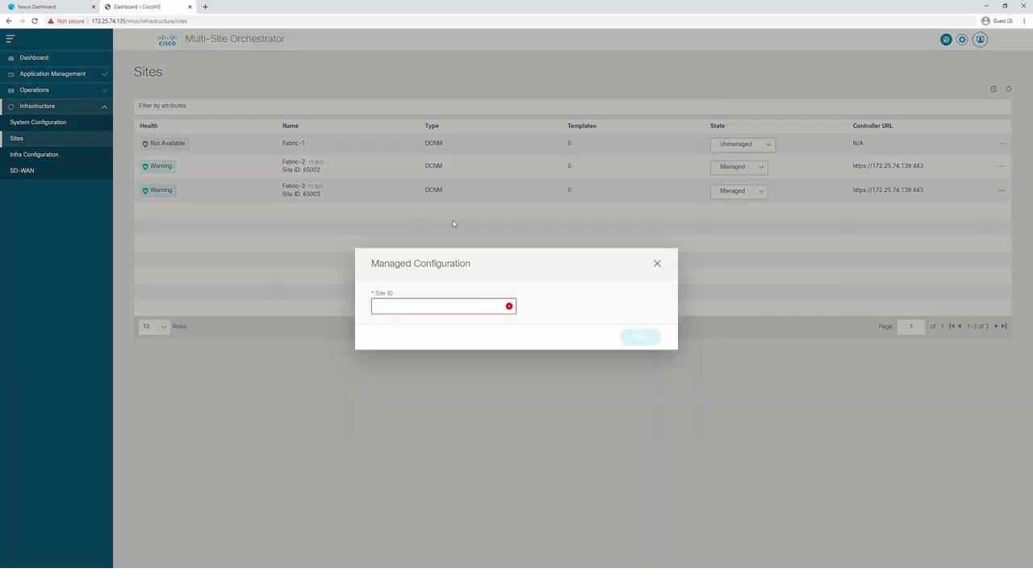
{"action": "left_click", "coordinate": [408, 298]}
{"action": "type", "text": "65001"}
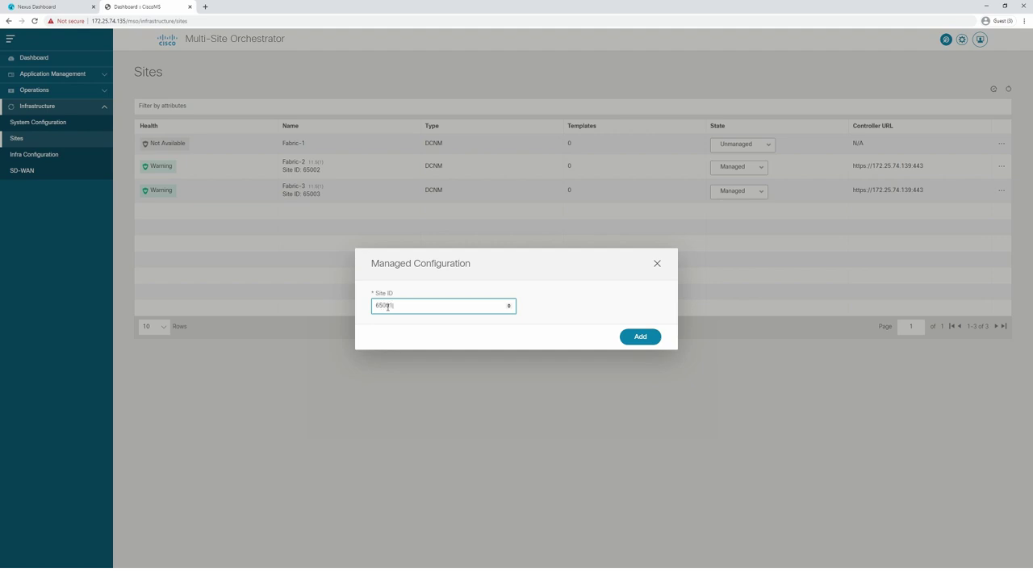
{"action": "left_click", "coordinate": [642, 338]}
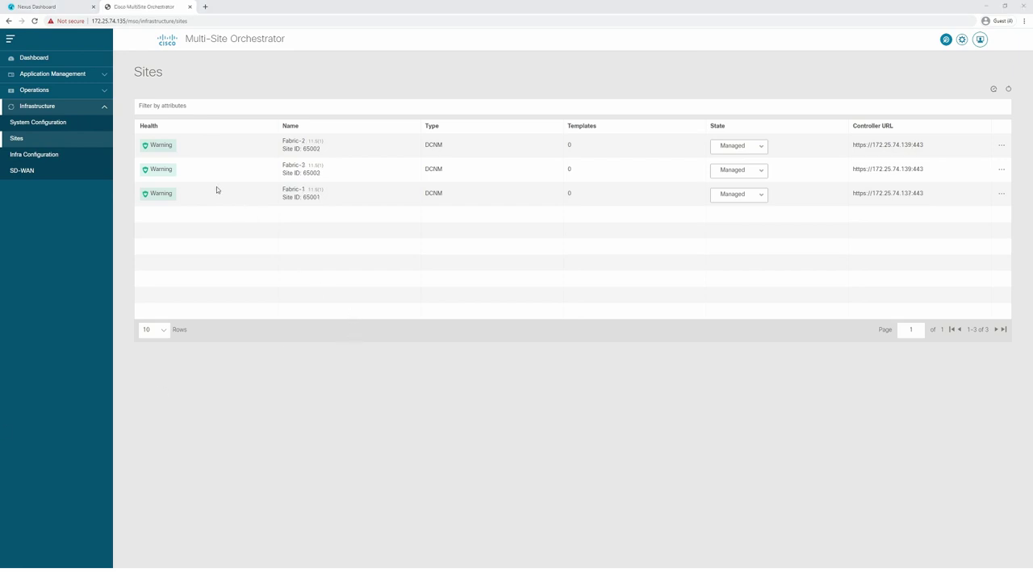
Review the Multi-Site loopback IP range and the existing Fabric-2 and Fabric-3 TEPs.
{"action": "left_click", "coordinate": [44, 155]}
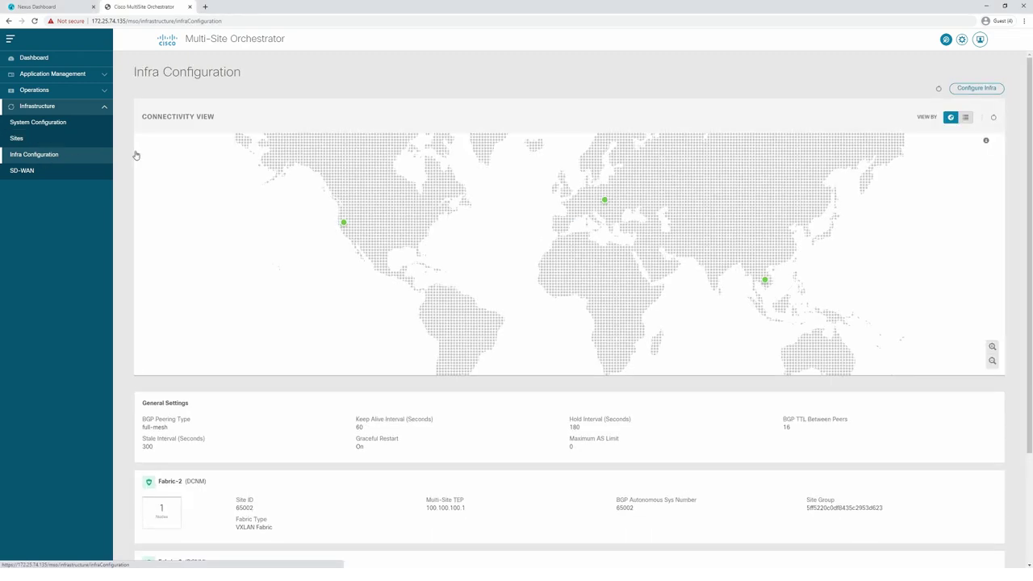
{"action": "left_click", "coordinate": [976, 89]}
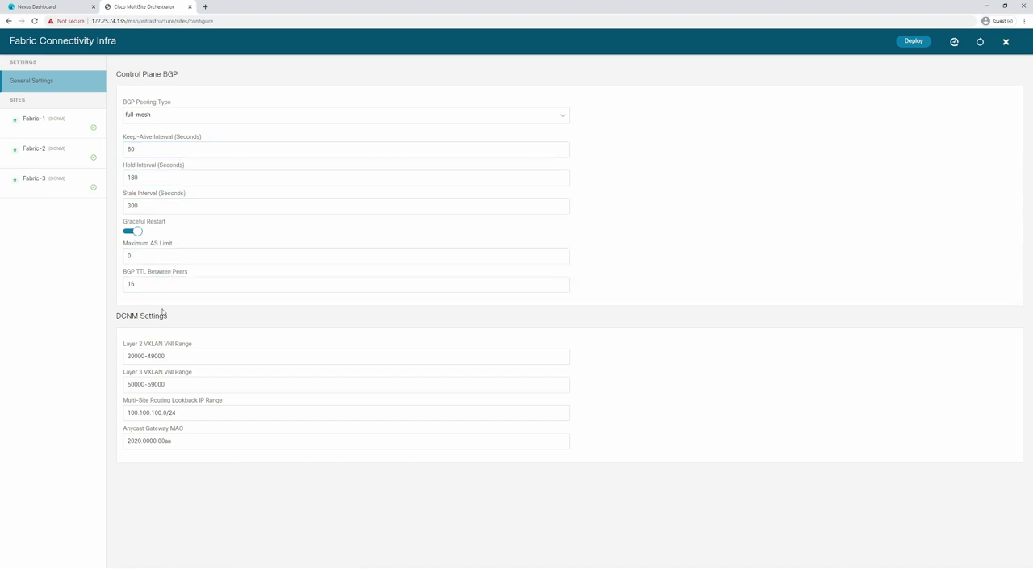
{"action": "left_click_drag", "start_coordinate": [176, 413], "coordinate": [122, 415]}
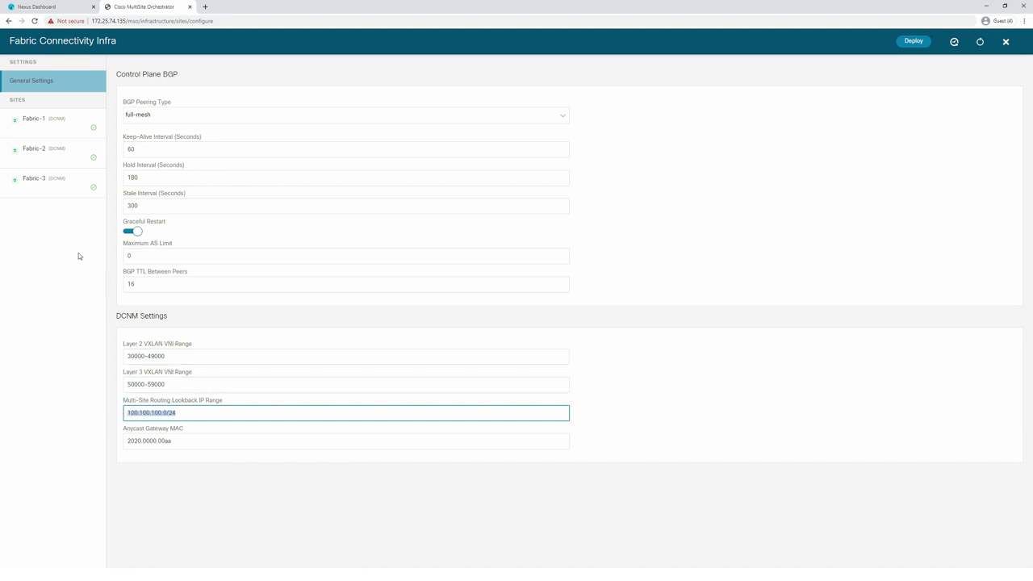
{"action": "left_click", "coordinate": [48, 156]}
{"action": "left_click_drag", "start_coordinate": [934, 144], "coordinate": [887, 144]}
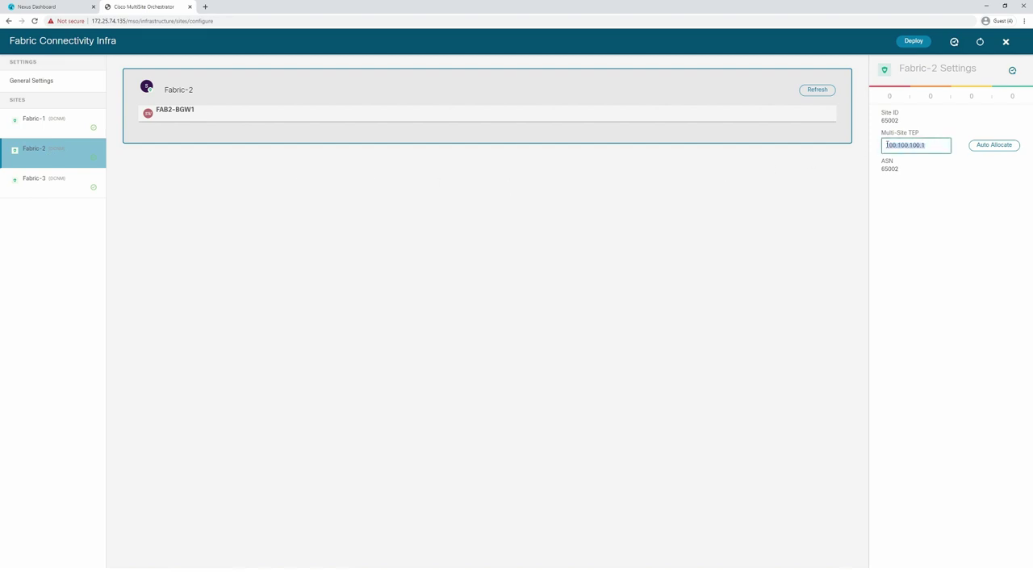
{"action": "left_click", "coordinate": [54, 182]}
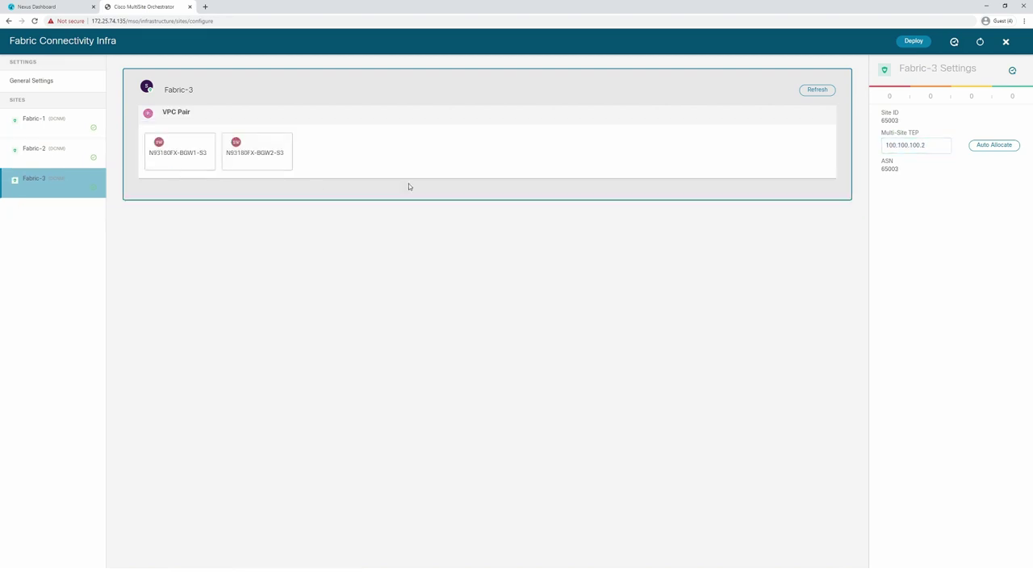
{"action": "left_click_drag", "start_coordinate": [944, 145], "coordinate": [867, 144]}
Auto-allocate Fabric-1's Multi-Site TEP address, 100.100.100.4.
{"action": "left_click", "coordinate": [30, 126]}
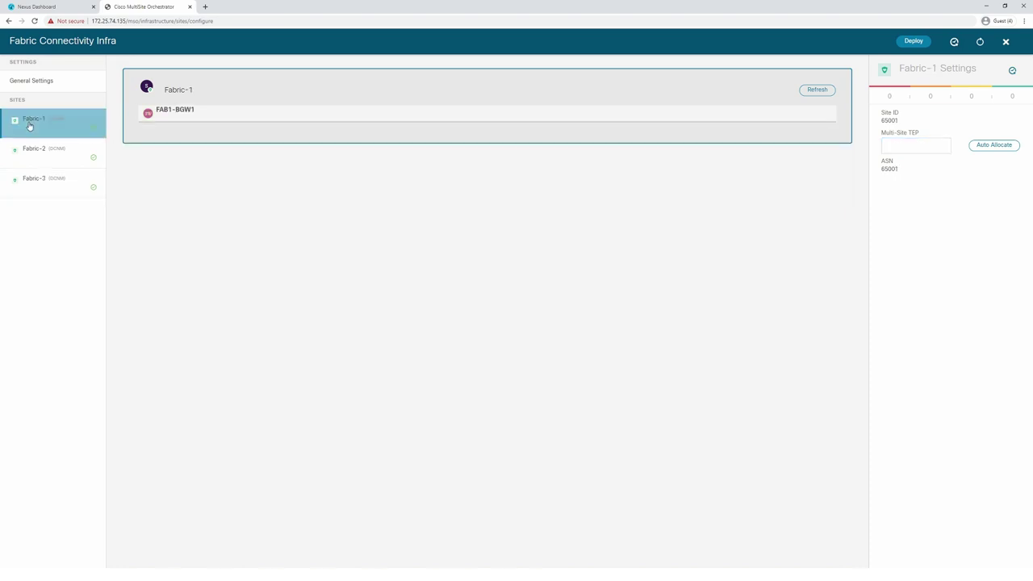
{"action": "left_click", "coordinate": [897, 147]}
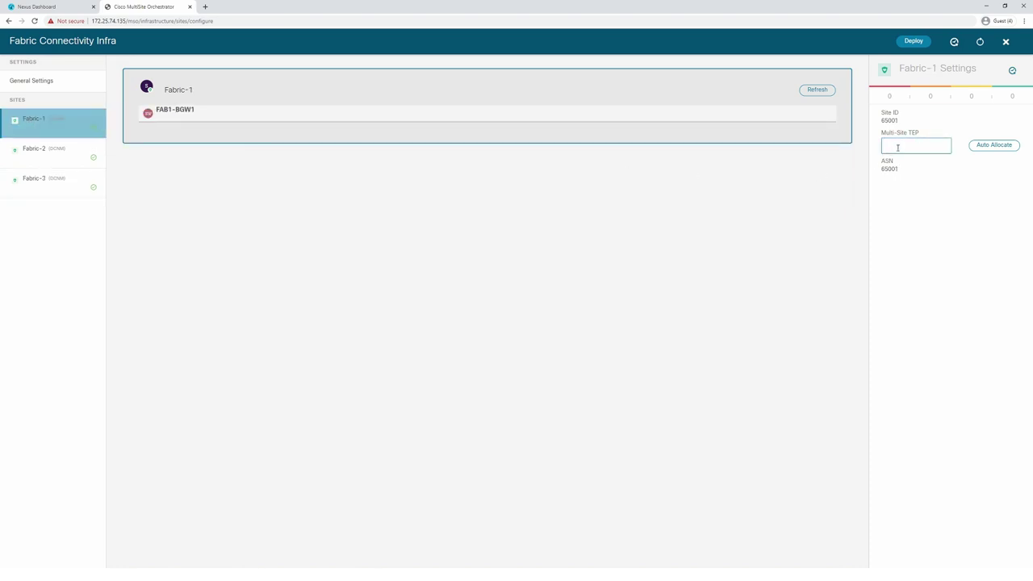
{"action": "left_click", "coordinate": [989, 146]}
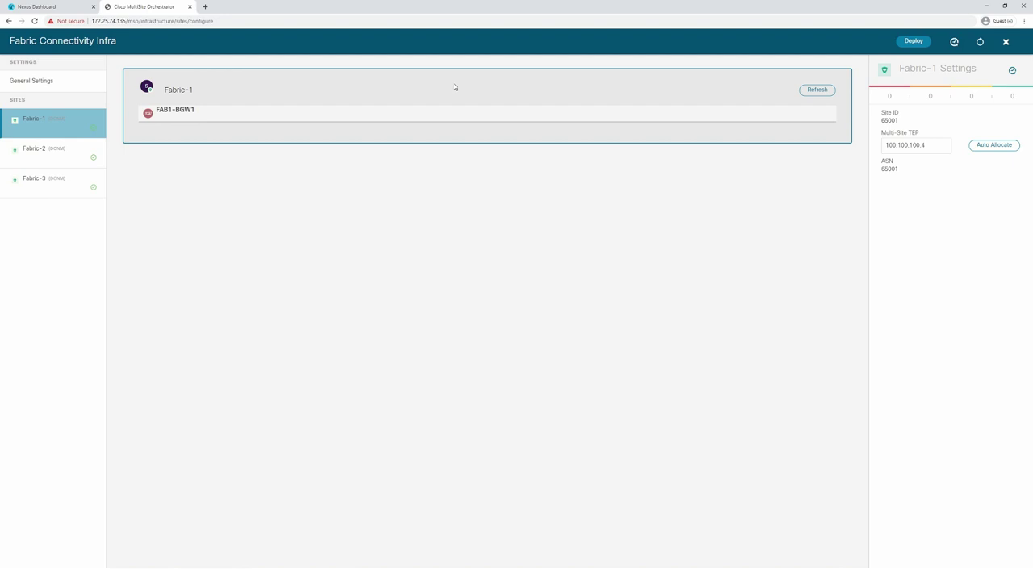
Add Ethernet1/1 on FAB1-BGW1 peering 10.10.1.14, remote ASN 65002, MTU 9216.
{"action": "left_click", "coordinate": [224, 118]}
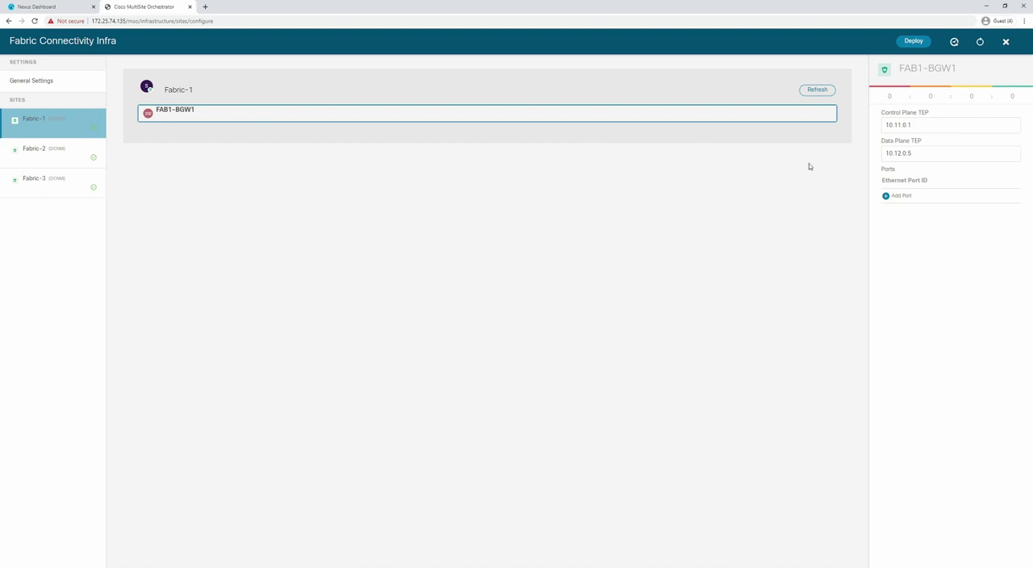
{"action": "left_click", "coordinate": [914, 157]}
{"action": "left_click", "coordinate": [914, 124]}
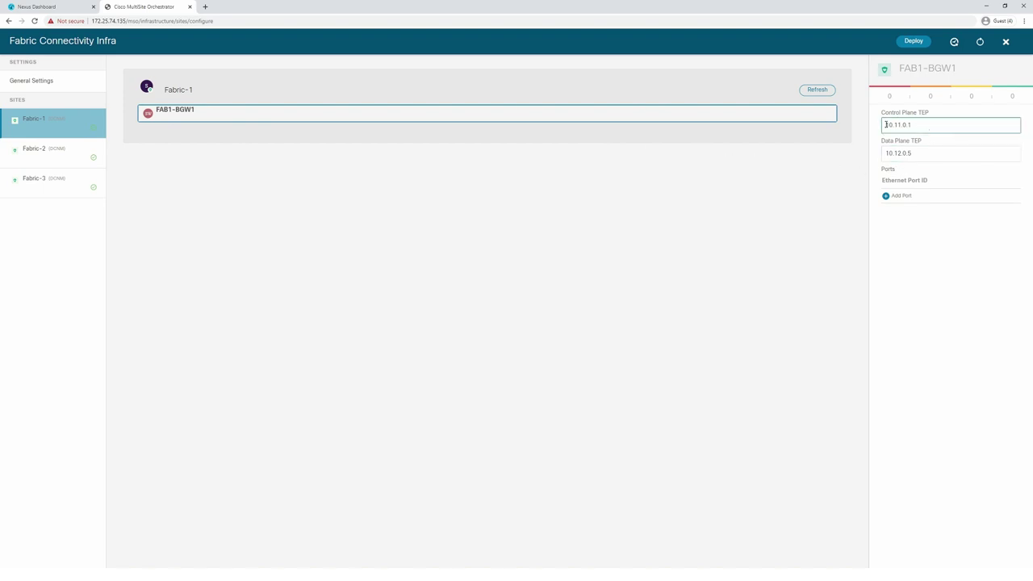
{"action": "left_click", "coordinate": [897, 196]}
{"action": "left_click", "coordinate": [510, 239]}
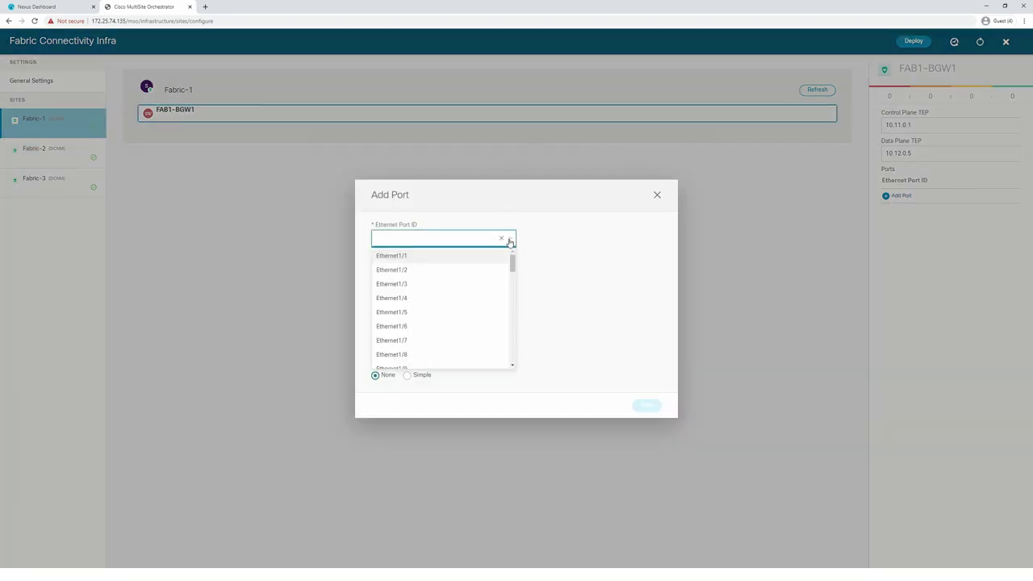
{"action": "left_click", "coordinate": [401, 256]}
{"action": "left_click", "coordinate": [399, 267]}
{"action": "type", "text": "10.1"}
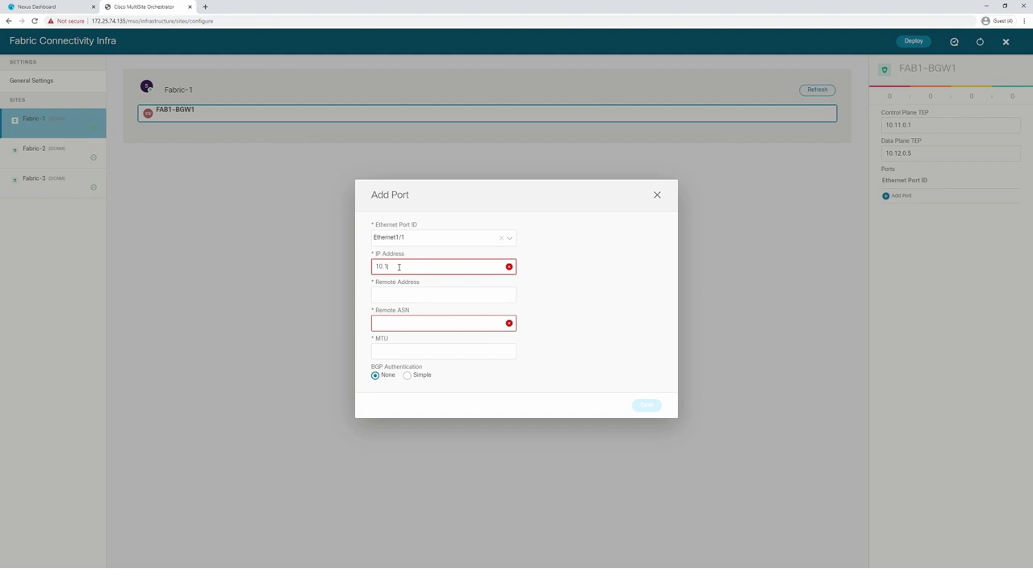
{"action": "type", "text": "0.1.3/3"}
{"action": "type", "text": "10"}
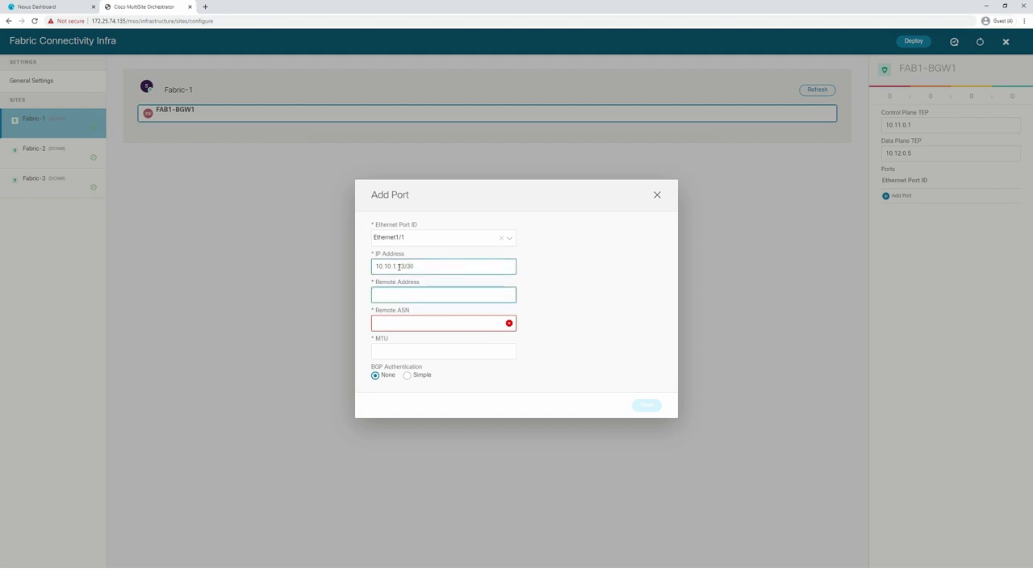
{"action": "type", "text": ".10.1.14"}
{"action": "key", "text": "Tab"}
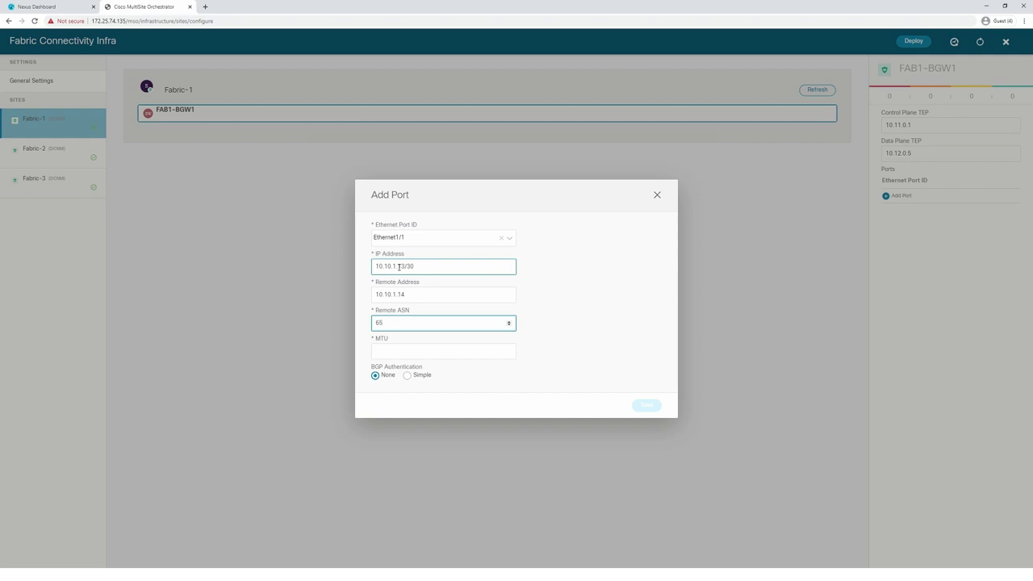
{"action": "key", "text": "Tab"}
{"action": "type", "text": "921"}
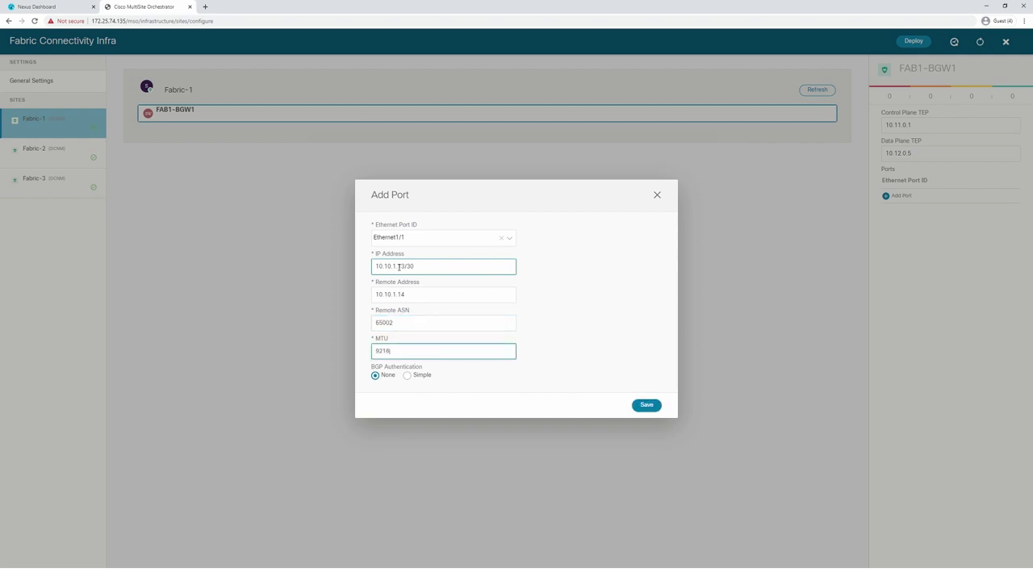
{"action": "left_click", "coordinate": [647, 406]}
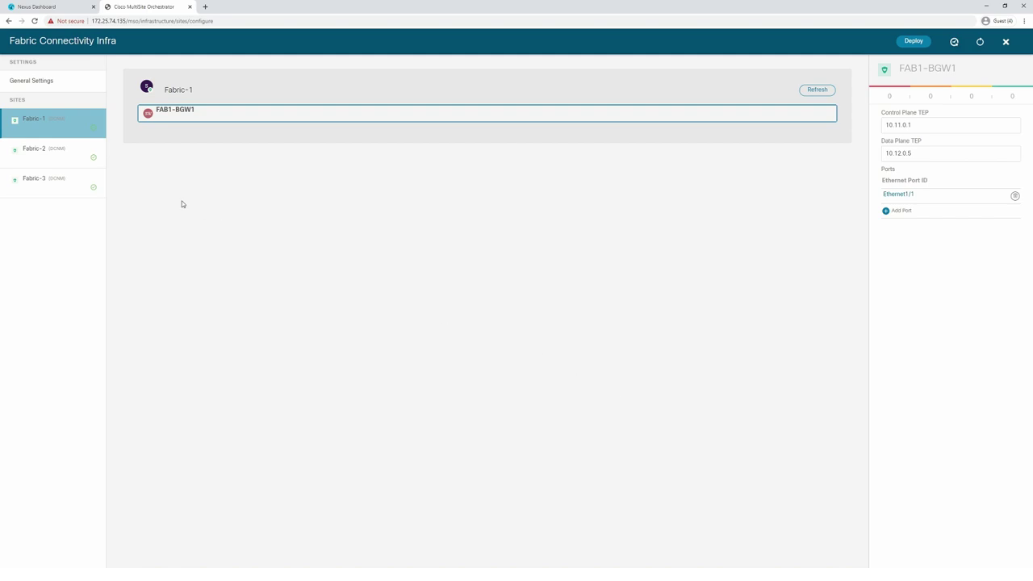
Add Ethernet1/54 on FAB2-BGW1: IP 10.10.1.14/30, remote 10.10.1.13, ASN 65001, MTU 9216.
{"action": "left_click", "coordinate": [48, 153]}
{"action": "left_click", "coordinate": [211, 117]}
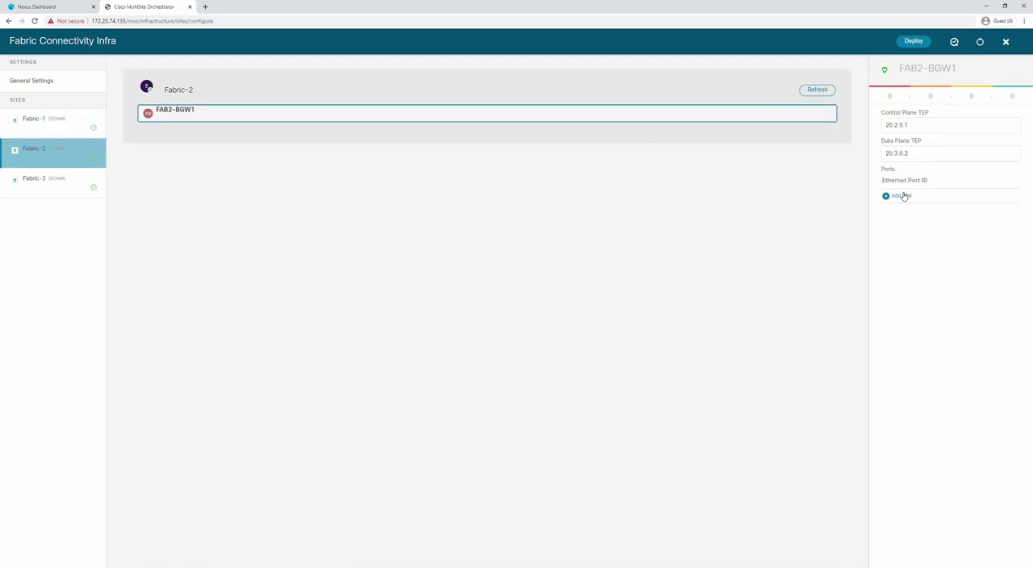
{"action": "left_click", "coordinate": [900, 195]}
{"action": "left_click", "coordinate": [503, 237]}
{"action": "left_click_drag", "start_coordinate": [513, 260], "coordinate": [505, 383]}
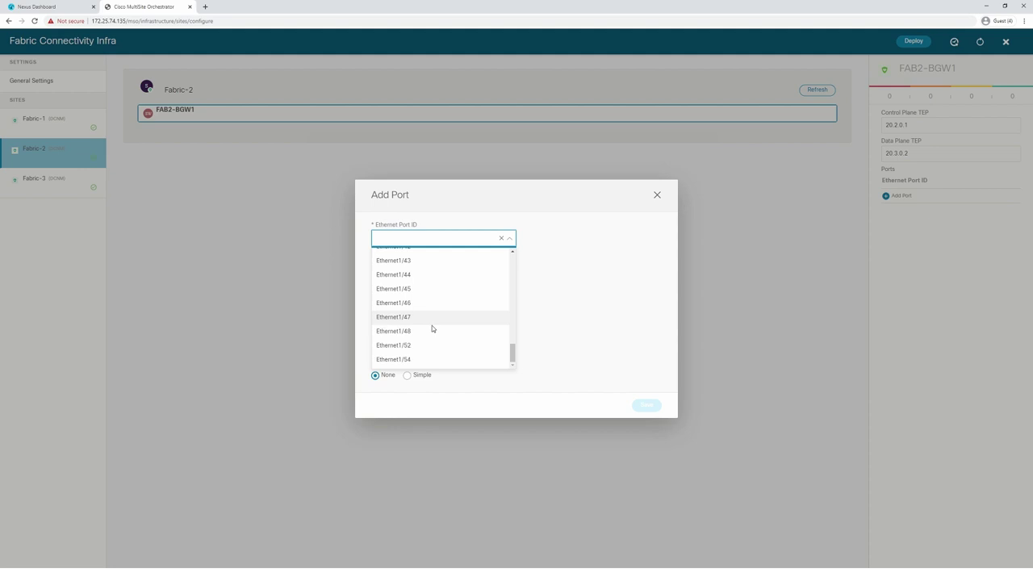
{"action": "left_click", "coordinate": [404, 359]}
{"action": "left_click", "coordinate": [387, 266]}
{"action": "type", "text": "10.10.1.14/3"}
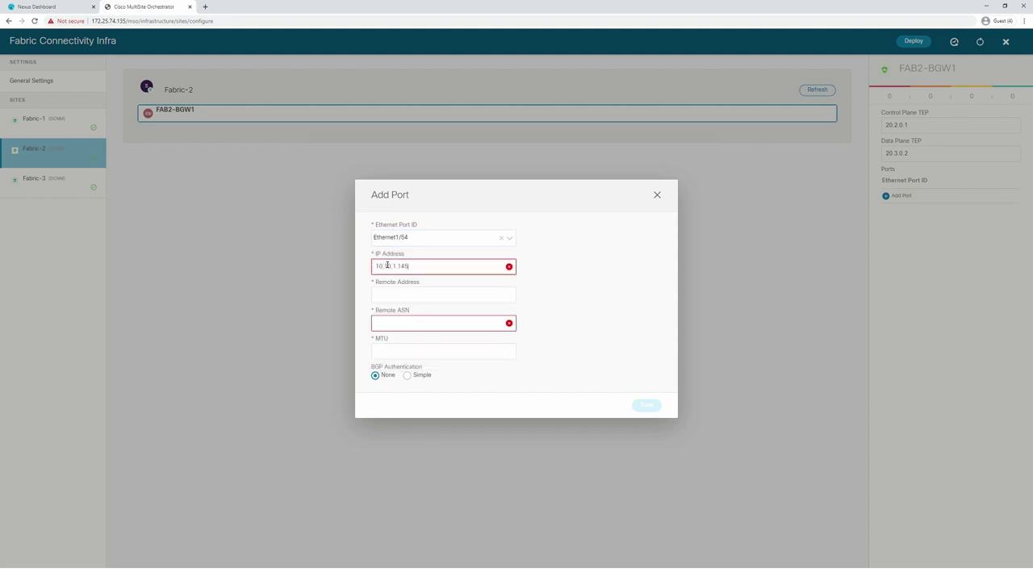
{"action": "type", "text": "0"}
{"action": "key", "text": "Tab"}
{"action": "type", "text": "10.10.1.13"}
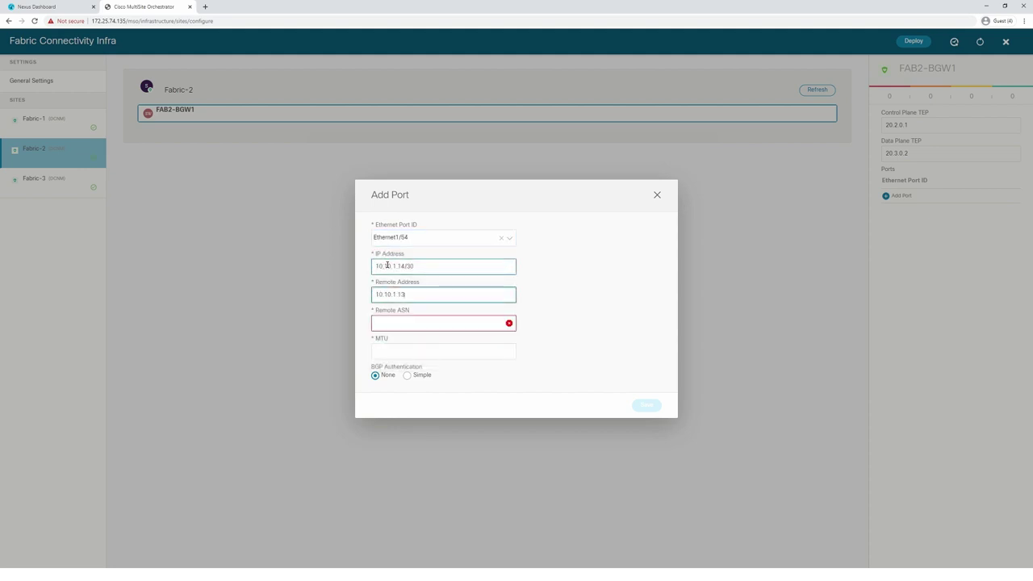
{"action": "type", "text": "65001"}
{"action": "key", "text": "Tab"}
{"action": "type", "text": "9216"}
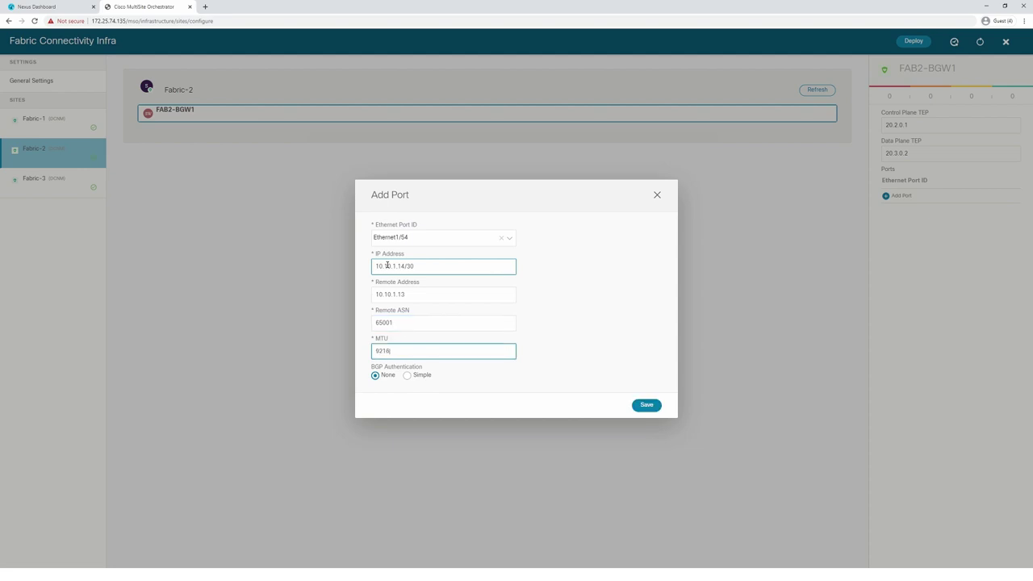
{"action": "left_click", "coordinate": [646, 405]}
Add Ethernet1/54 on FAB1-BGW1: IP 10.10.1.17/30, remote 10.10.1.18, ASN 65001, MTU 9216.
{"action": "left_click", "coordinate": [38, 125]}
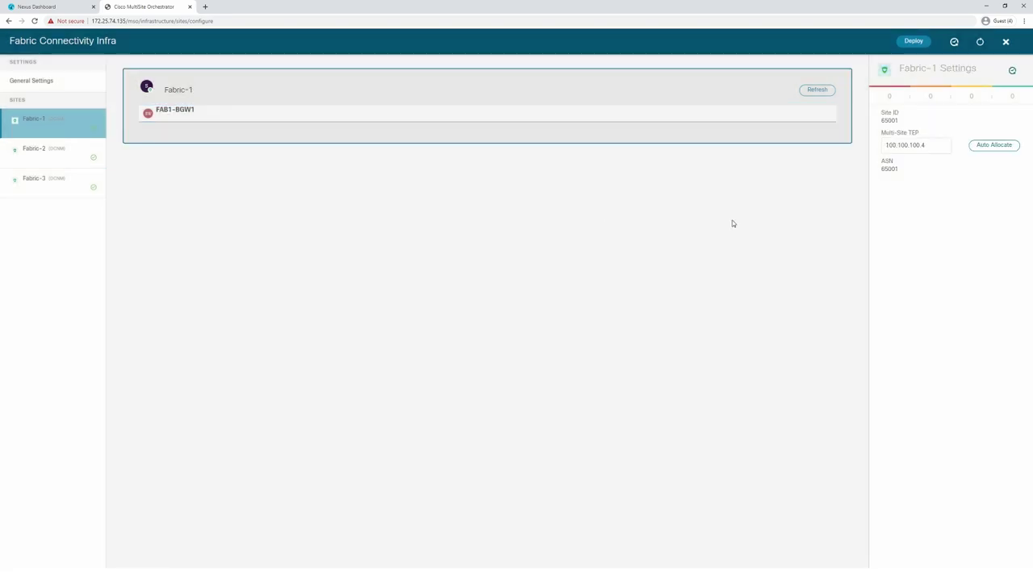
{"action": "left_click", "coordinate": [900, 210]}
{"action": "left_click", "coordinate": [510, 238]}
{"action": "scroll", "coordinate": [411, 339], "scroll_direction": "down", "scroll_amount": 5}
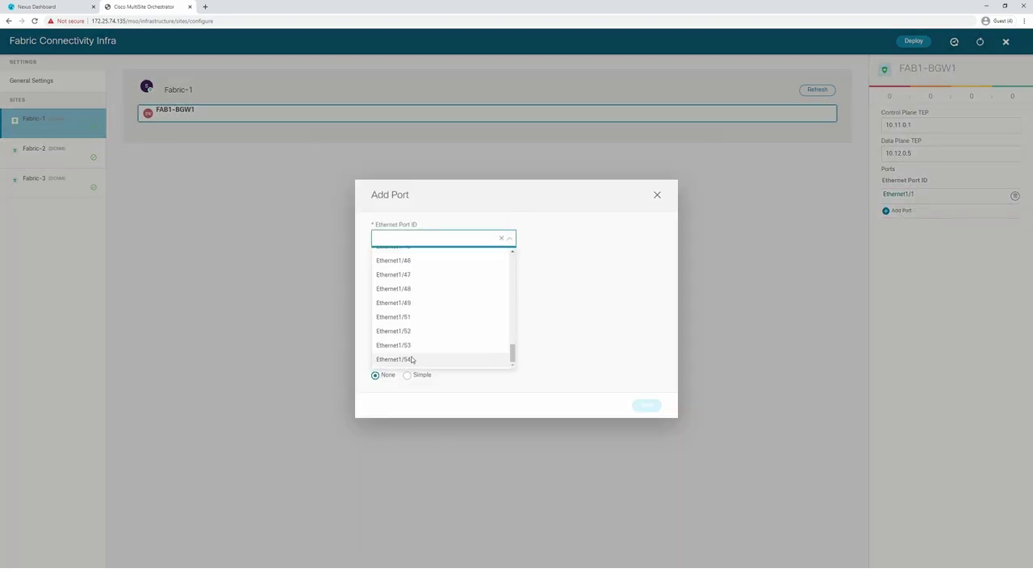
{"action": "left_click", "coordinate": [410, 360]}
{"action": "left_click", "coordinate": [388, 265]}
{"action": "type", "text": "10.10.1.17/30"}
{"action": "key", "text": "Tab"}
{"action": "type", "text": "10.10.1.18"}
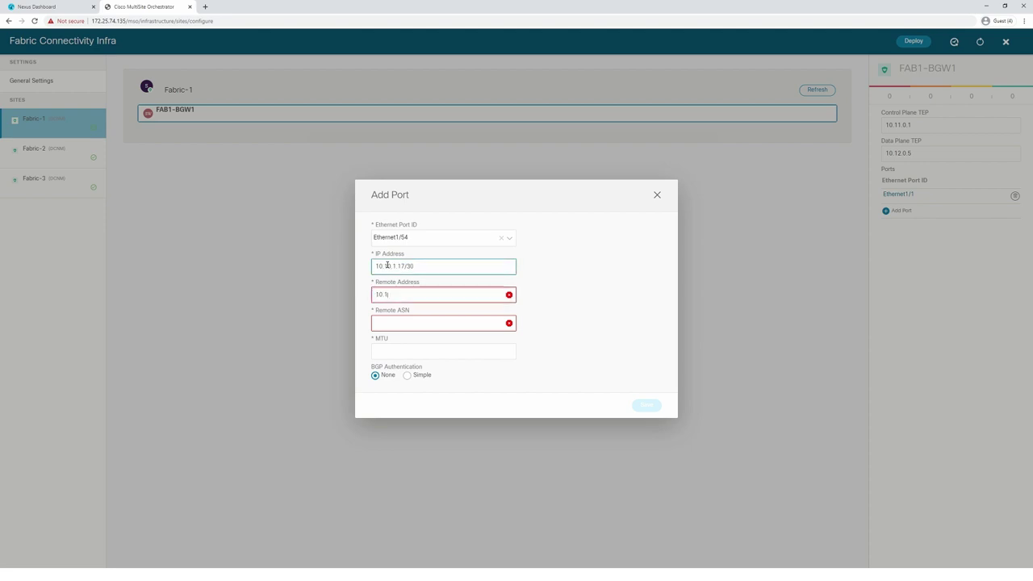
{"action": "key", "text": "Tab"}
{"action": "type", "text": "65001"}
{"action": "key", "text": "Tab"}
{"action": "type", "text": "9216"}
{"action": "left_click", "coordinate": [647, 405]}
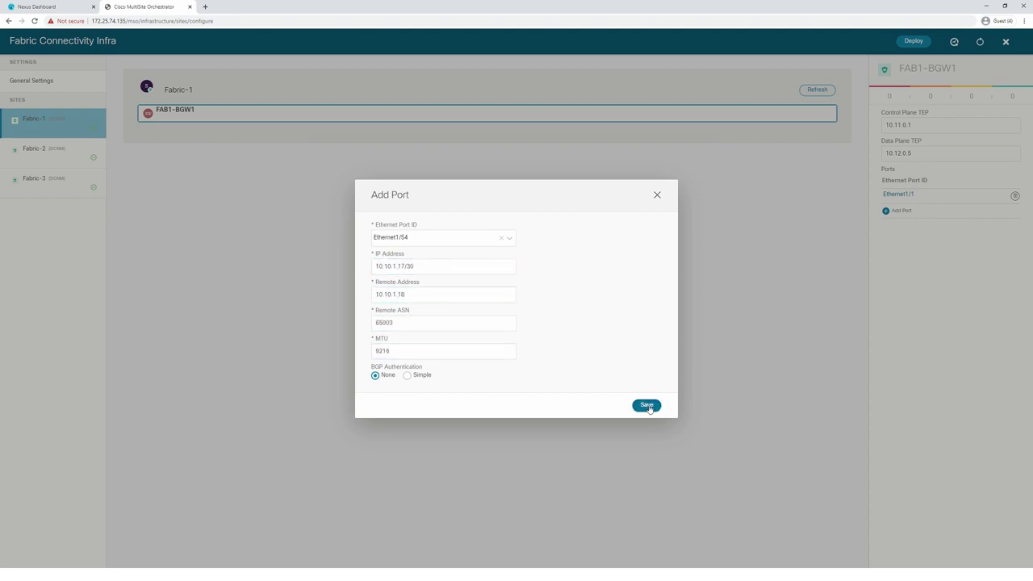
Add Ethernet1/52 on N93180FX-BGW1-S3: IP 10.10.1.18/30, remote 10.10.1.17, ASN 65001, MTU 9216.
{"action": "left_click", "coordinate": [40, 185]}
{"action": "left_click", "coordinate": [179, 151]}
{"action": "left_click", "coordinate": [901, 224]}
{"action": "left_click", "coordinate": [509, 239]}
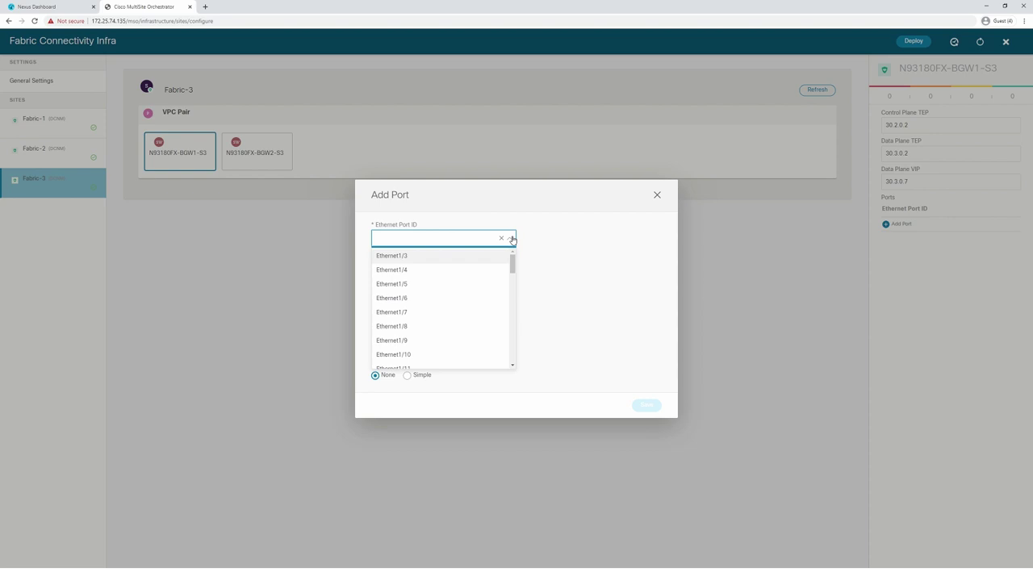
{"action": "scroll", "coordinate": [506, 355], "scroll_direction": "down", "scroll_amount": 10}
{"action": "left_click", "coordinate": [396, 331]}
{"action": "left_click", "coordinate": [408, 268]}
{"action": "type", "text": "10.10"}
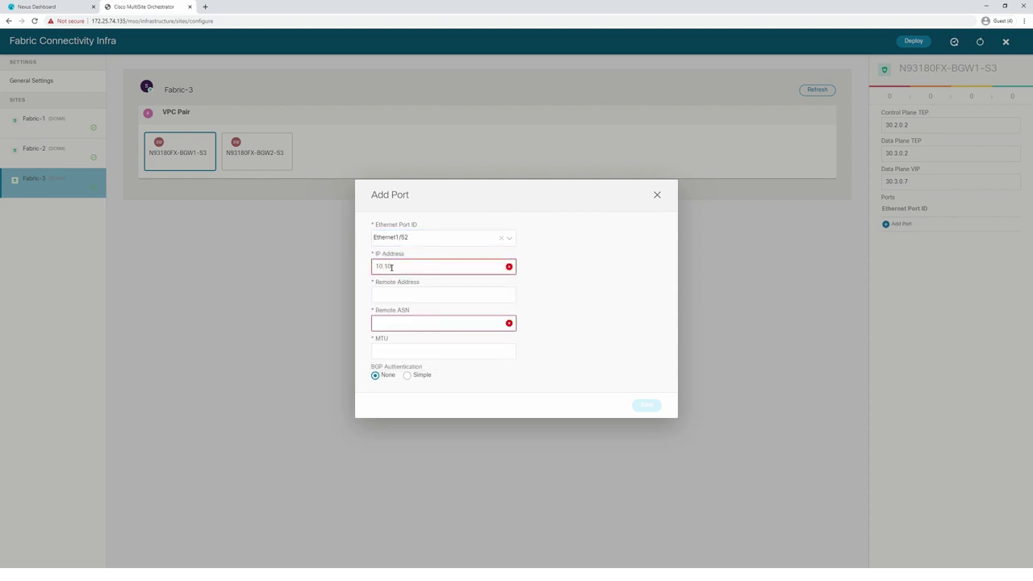
{"action": "type", "text": ".1.18/30"}
{"action": "key", "text": "Tab"}
{"action": "type", "text": "10.10.1.17"}
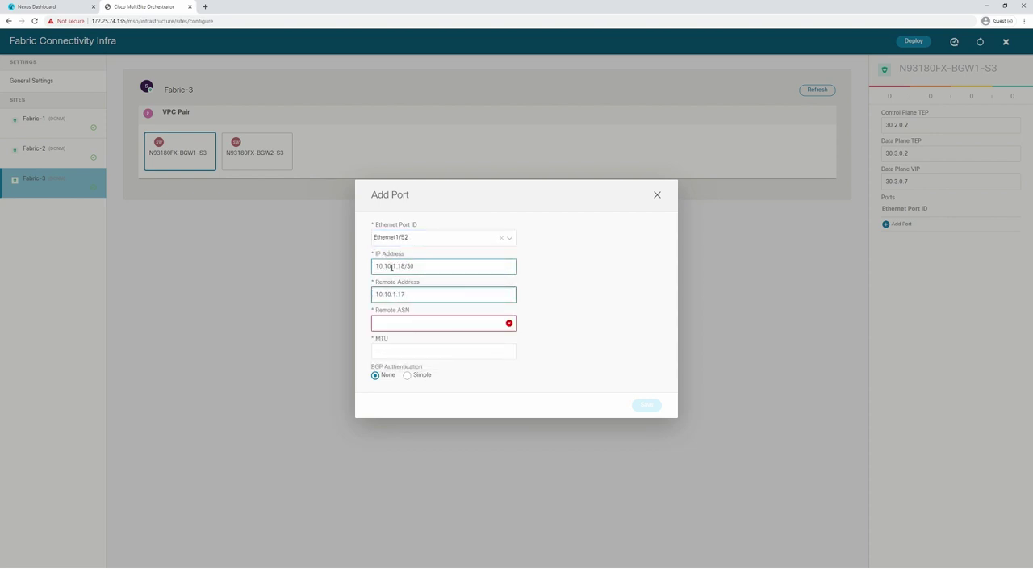
{"action": "key", "text": "Tab"}
{"action": "type", "text": "65001"}
{"action": "key", "text": "Tab"}
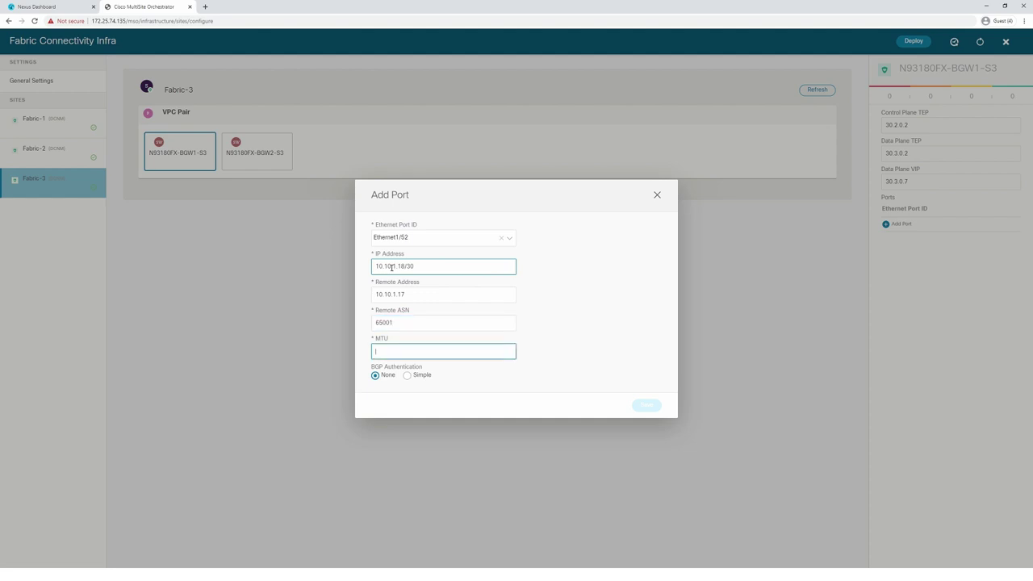
{"action": "type", "text": "9216"}
{"action": "left_click", "coordinate": [643, 405]}
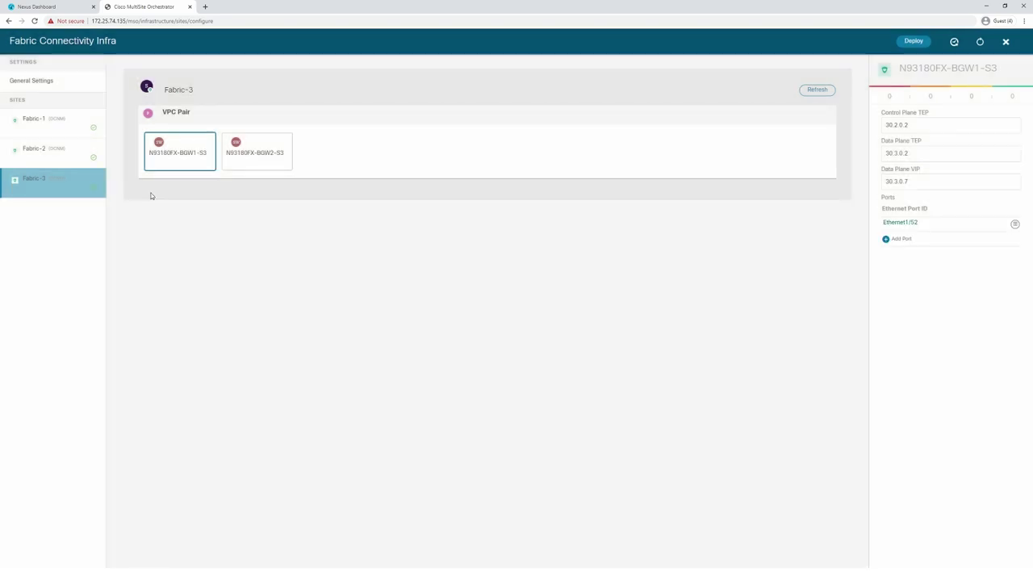
Add Ethernet1/52 on FAB1-BGW1: IP 10.10.1.21/30, remote 10.10.1.22, ASN 65003, MTU 9216.
{"action": "left_click", "coordinate": [42, 127]}
{"action": "left_click", "coordinate": [231, 116]}
{"action": "left_click", "coordinate": [898, 225]}
{"action": "left_click", "coordinate": [424, 267]}
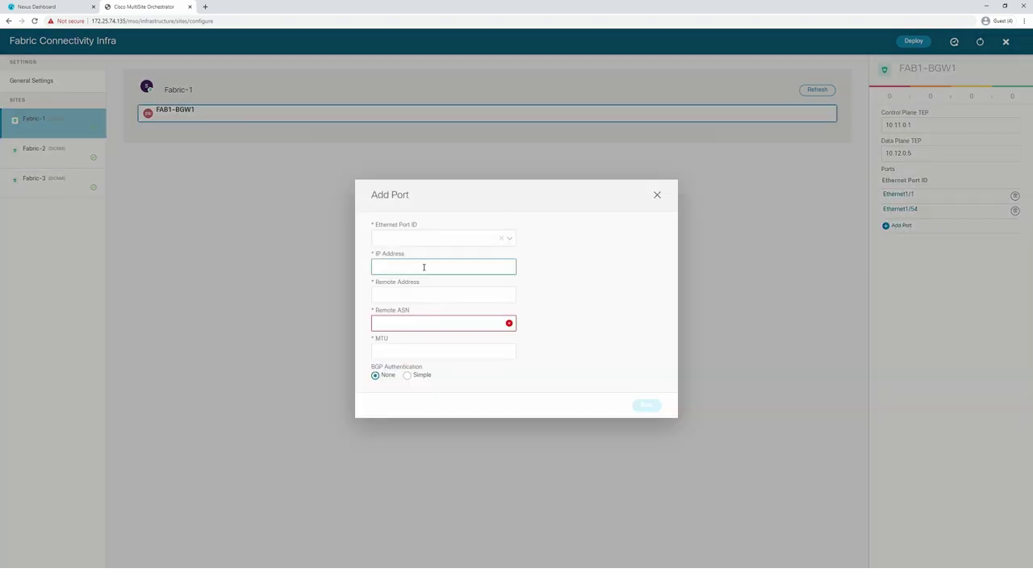
{"action": "left_click", "coordinate": [435, 238]}
{"action": "scroll", "coordinate": [428, 323], "scroll_direction": "down", "scroll_amount": 5}
{"action": "left_click", "coordinate": [415, 345]}
{"action": "left_click", "coordinate": [391, 266]}
{"action": "type", "text": "10.10.1.21/30"}
{"action": "key", "text": "Tab"}
{"action": "type", "text": "1"}
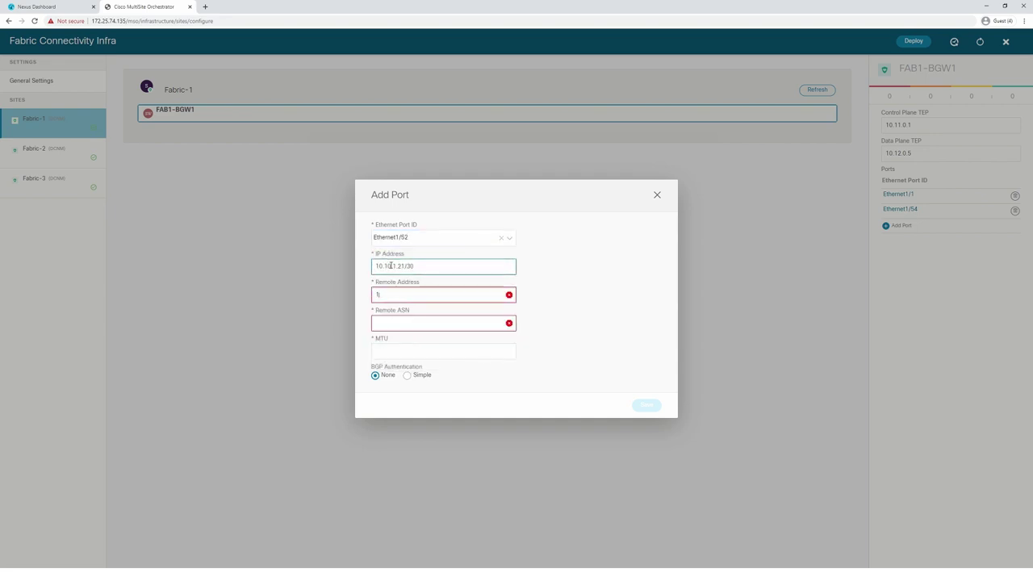
{"action": "type", "text": "0.10.1.22"}
{"action": "key", "text": "Tab"}
{"action": "type", "text": "65003"}
{"action": "key", "text": "Tab"}
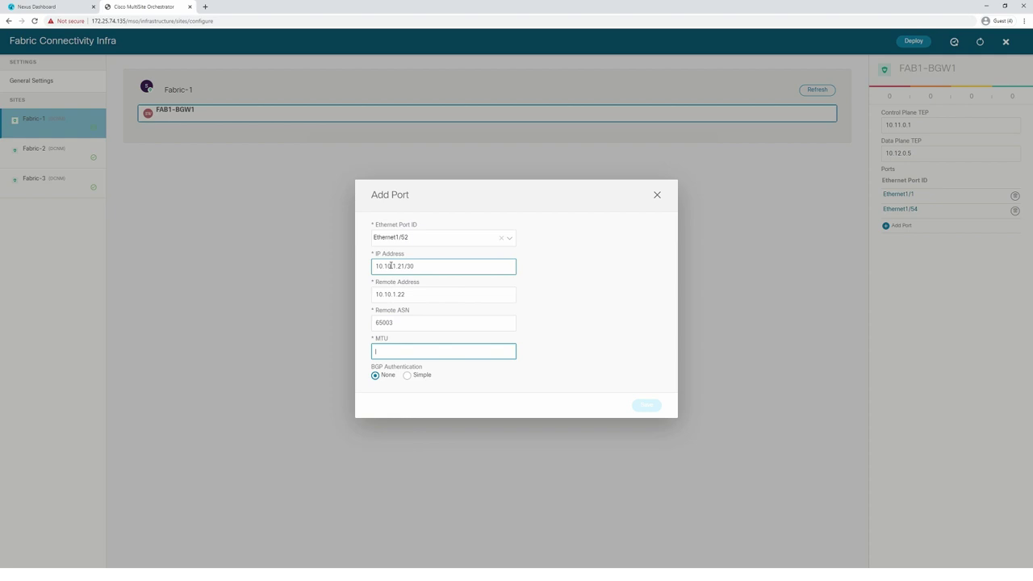
{"action": "type", "text": "9216"}
{"action": "left_click", "coordinate": [647, 405]}
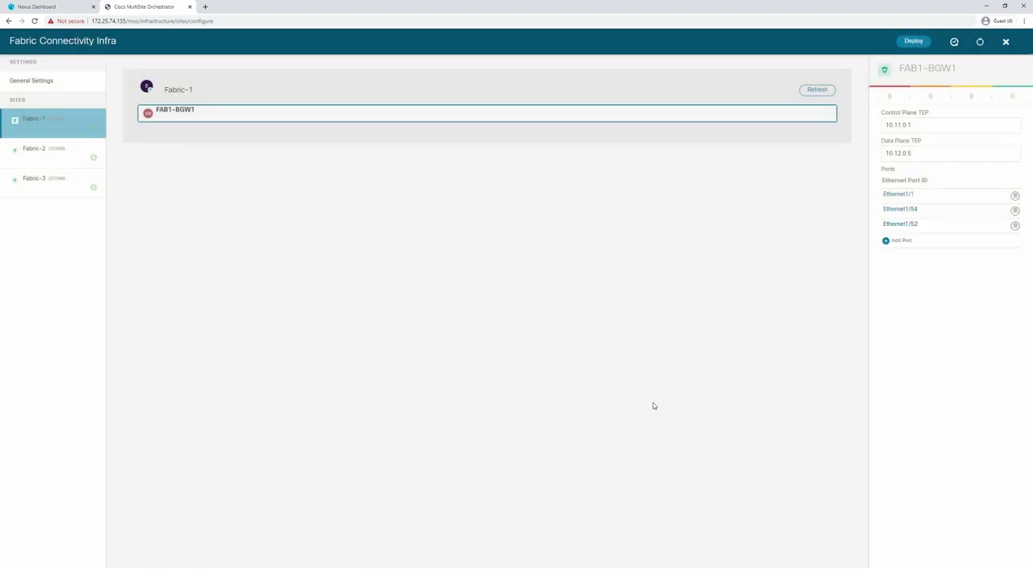
Add Ethernet1/51 on N93180FX-BGW2-S3: IP 10.10.1.22/30, remote 10.10.1.21, ASN 65001, MTU 9216.
{"action": "left_click", "coordinate": [34, 181]}
{"action": "left_click", "coordinate": [250, 154]}
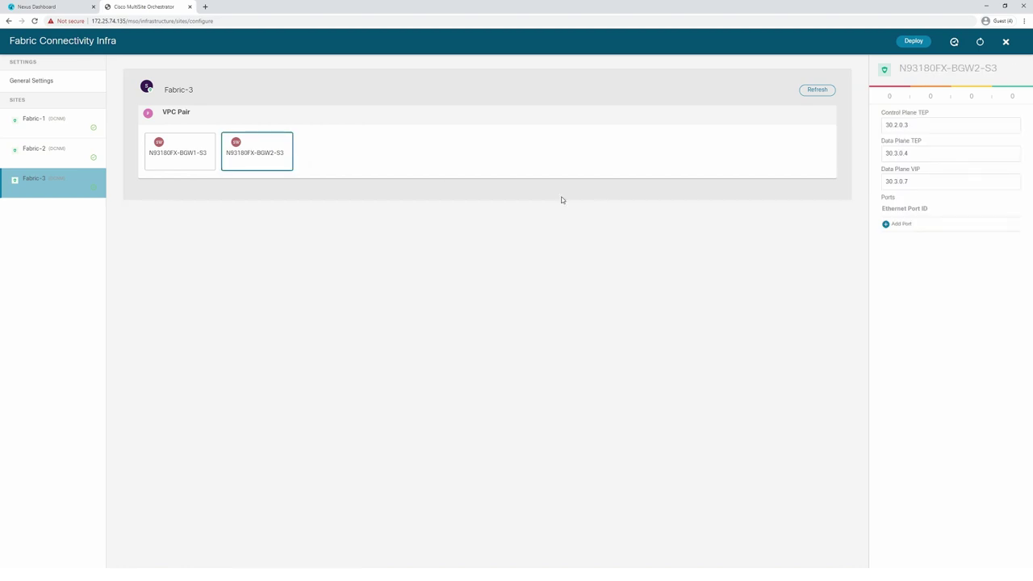
{"action": "left_click", "coordinate": [899, 224]}
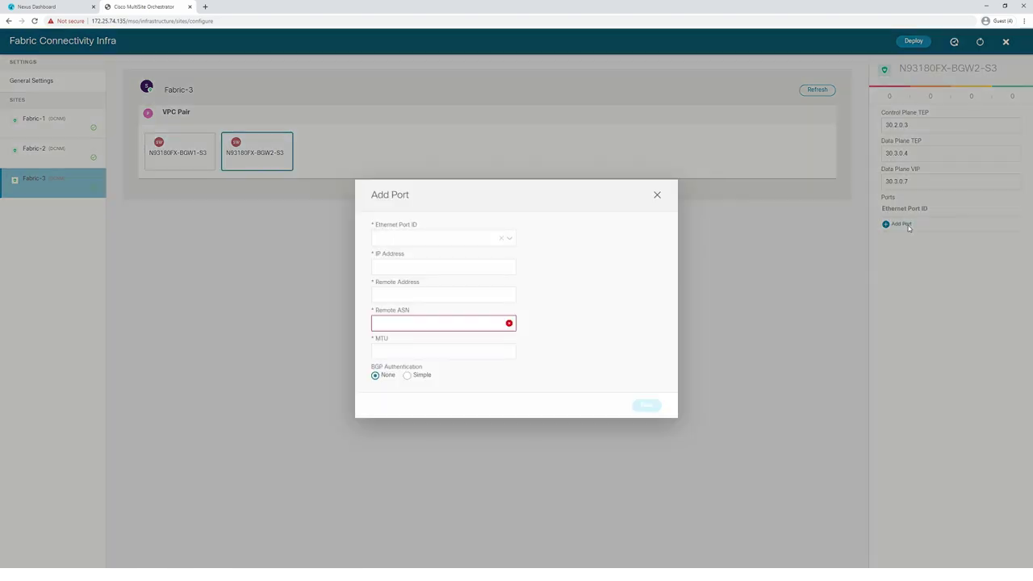
{"action": "left_click", "coordinate": [509, 238]}
{"action": "left_click_drag", "start_coordinate": [511, 260], "coordinate": [513, 358]}
{"action": "left_click", "coordinate": [401, 337]}
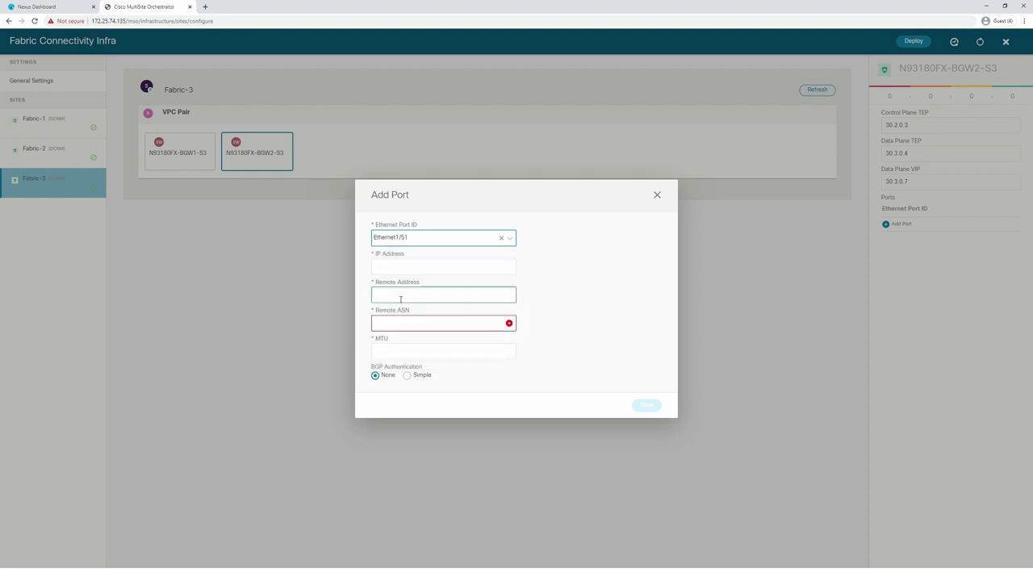
{"action": "left_click", "coordinate": [393, 266]}
{"action": "type", "text": "10.1"}
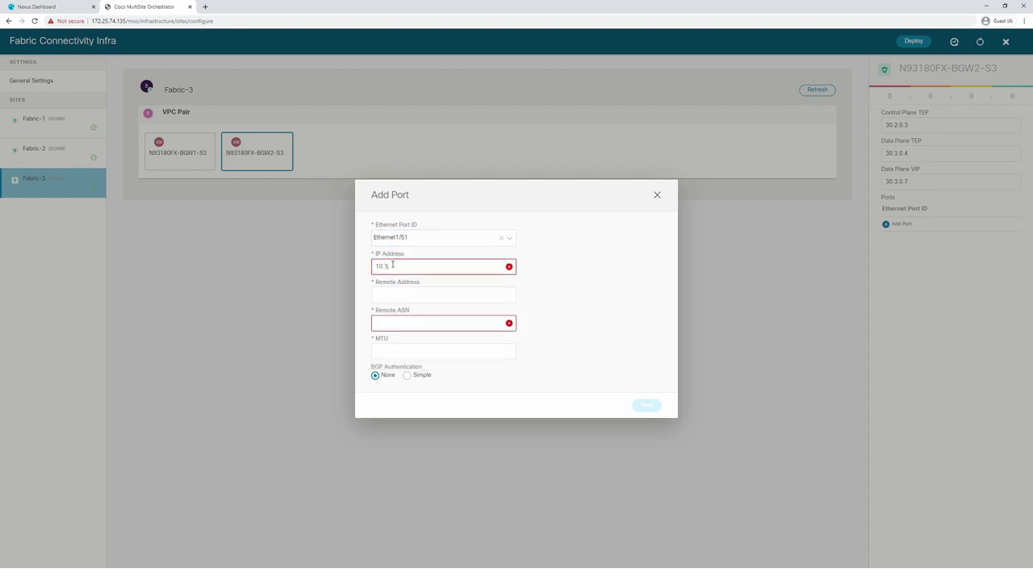
{"action": "type", "text": "0.1.22/30"}
{"action": "key", "text": "Tab"}
{"action": "type", "text": "10"}
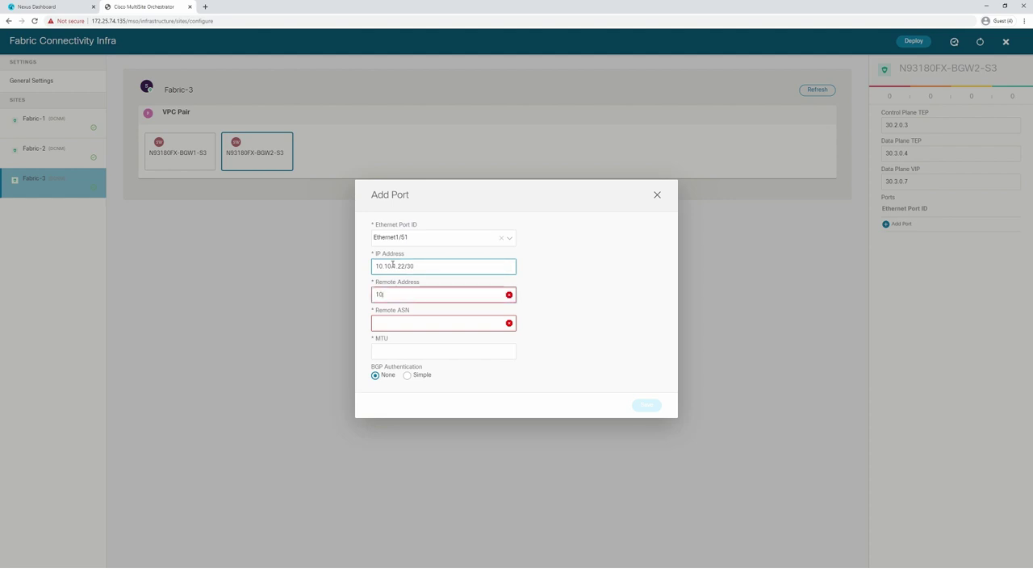
{"action": "type", "text": ".10.1.21"}
{"action": "key", "text": "Tab"}
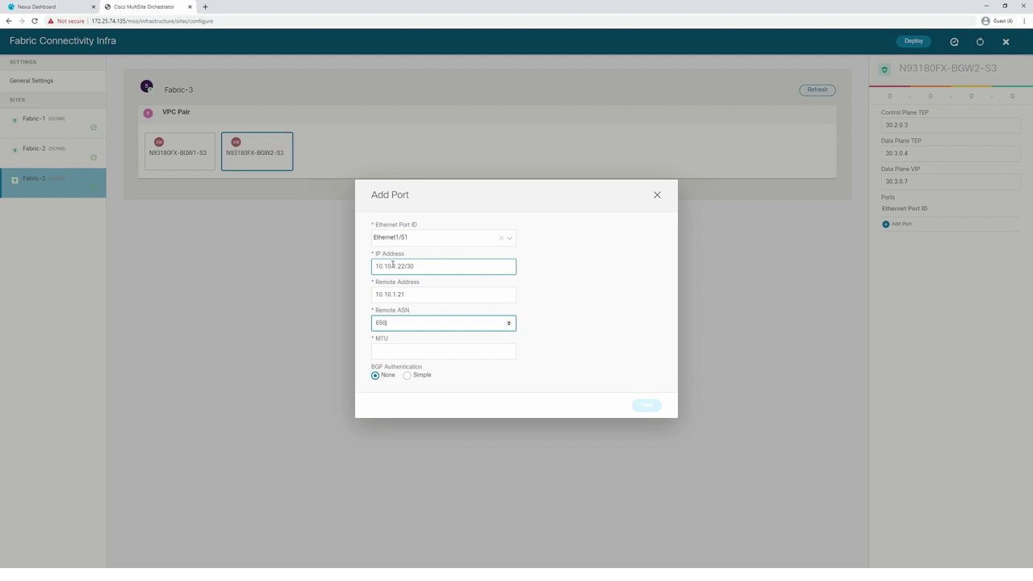
{"action": "key", "text": "Tab"}
{"action": "type", "text": "92"}
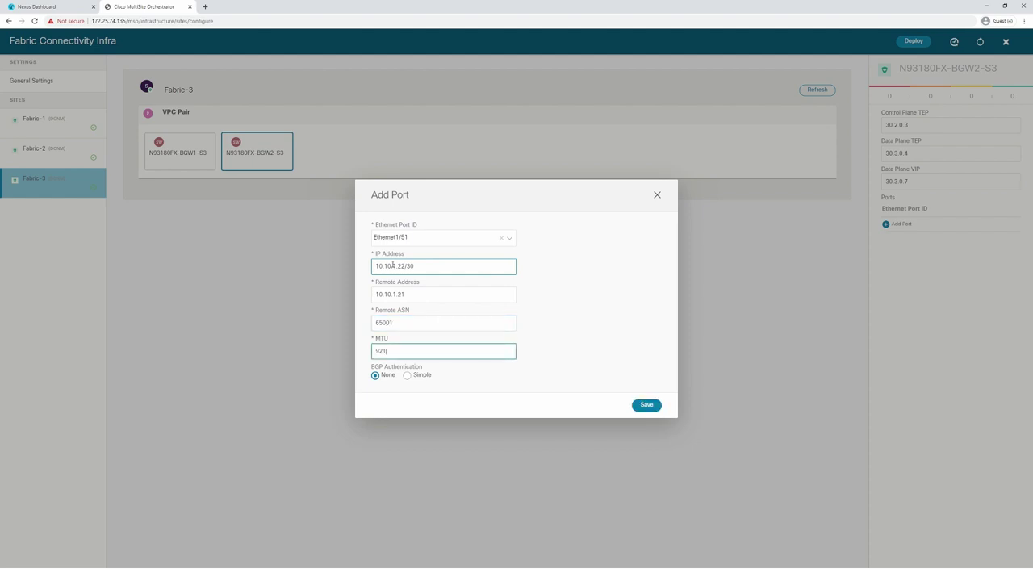
{"action": "left_click", "coordinate": [646, 405]}
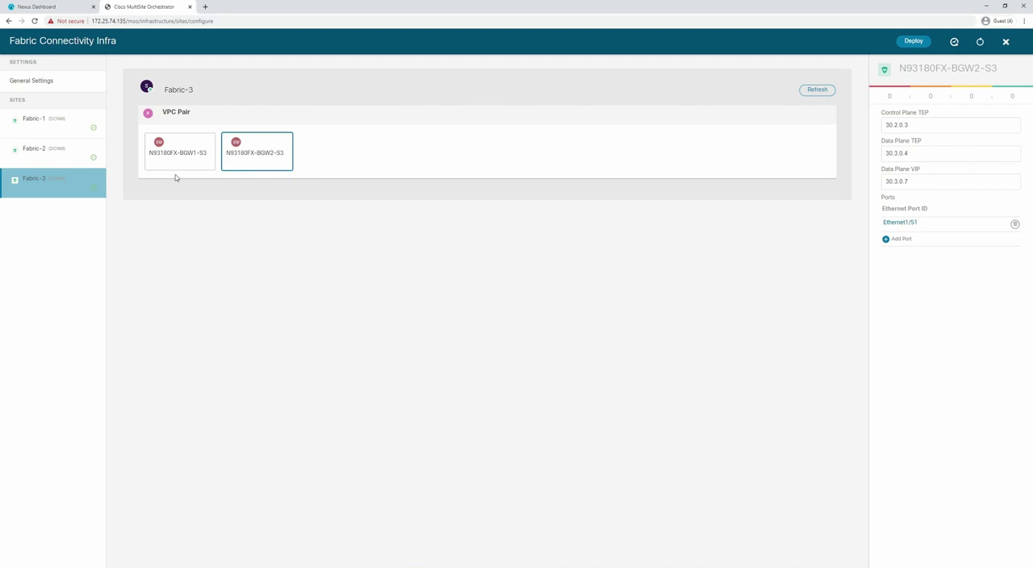
Confirm the infra deployment succeeded on all sites and close Fabric Connectivity Infra.
{"action": "left_click", "coordinate": [195, 150]}
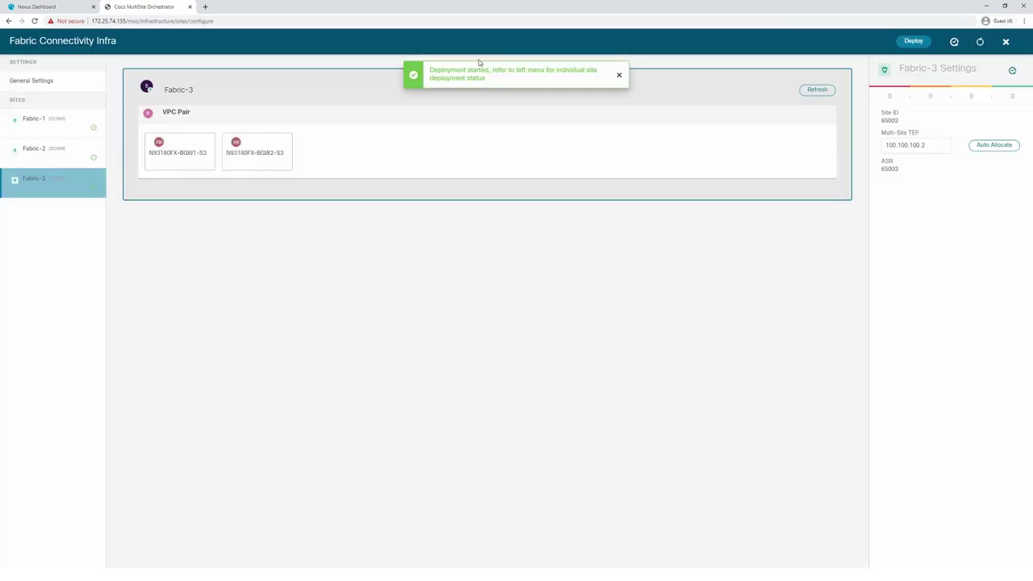
{"action": "mouse_move", "coordinate": [93, 130]}
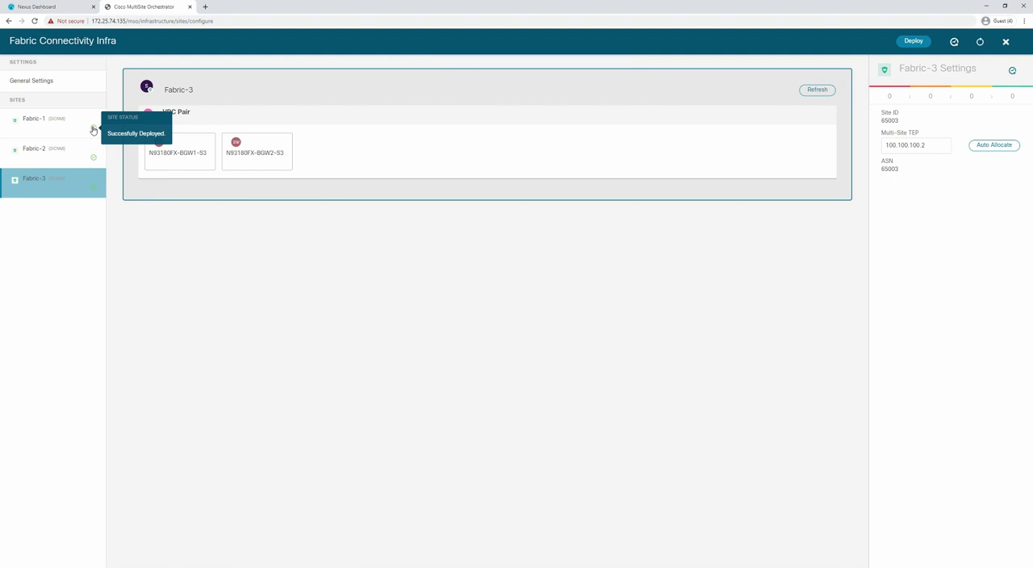
{"action": "left_click", "coordinate": [1006, 41]}
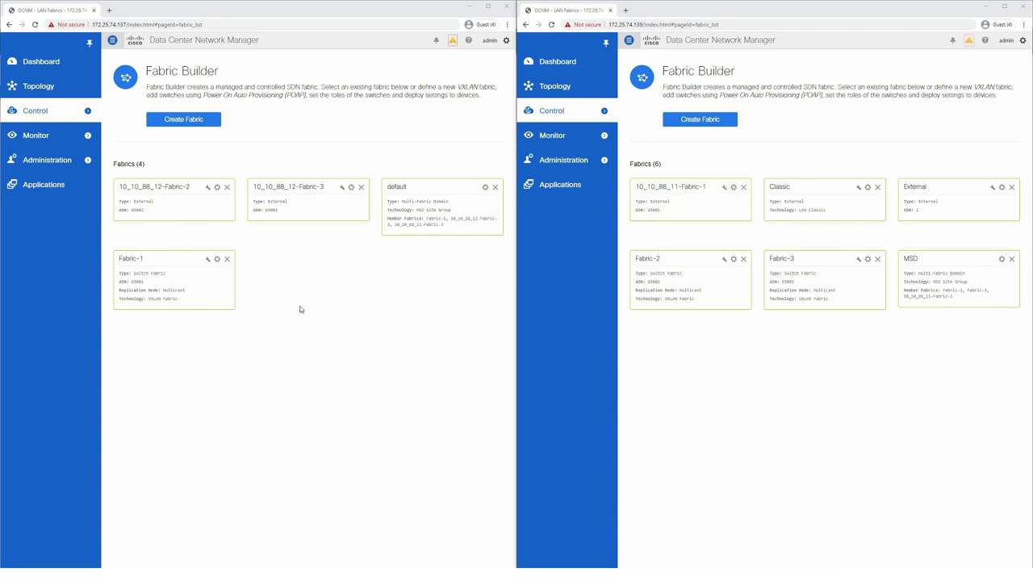
Show the Fabric-1 topology on the left DCNM and the Fabric-3 topology on the right.
{"action": "left_click", "coordinate": [166, 277]}
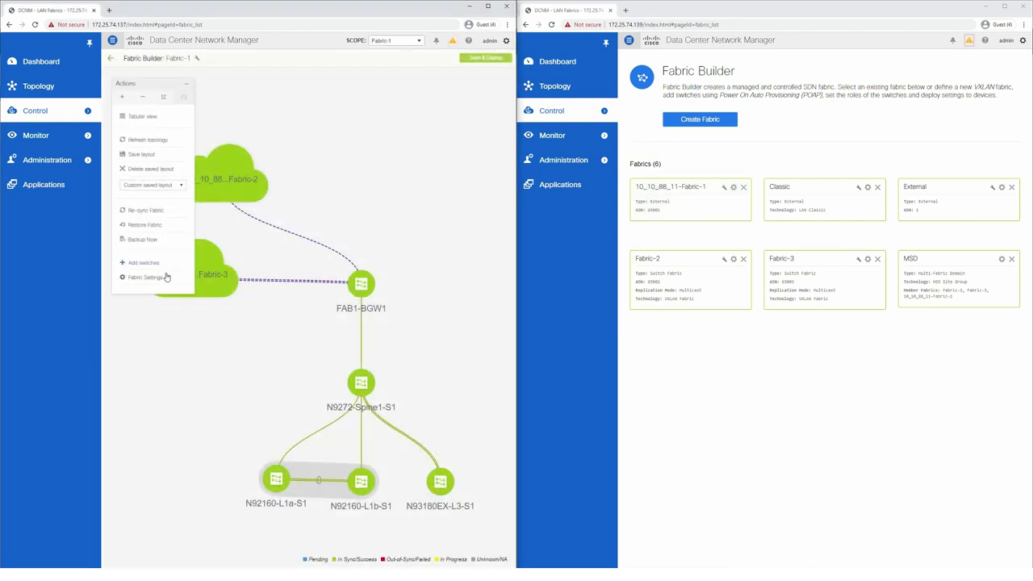
{"action": "left_click", "coordinate": [186, 86]}
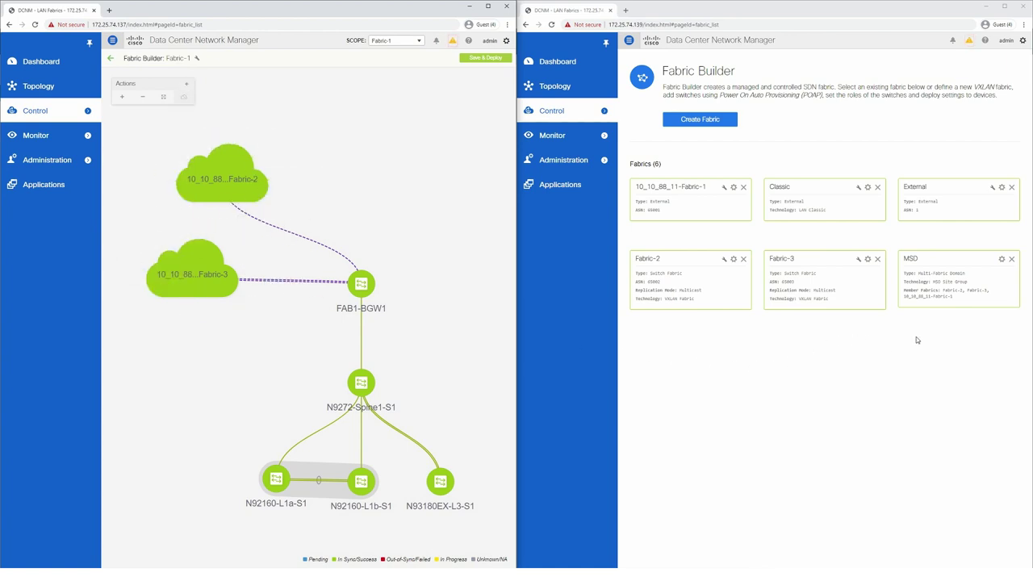
{"action": "left_click", "coordinate": [674, 279]}
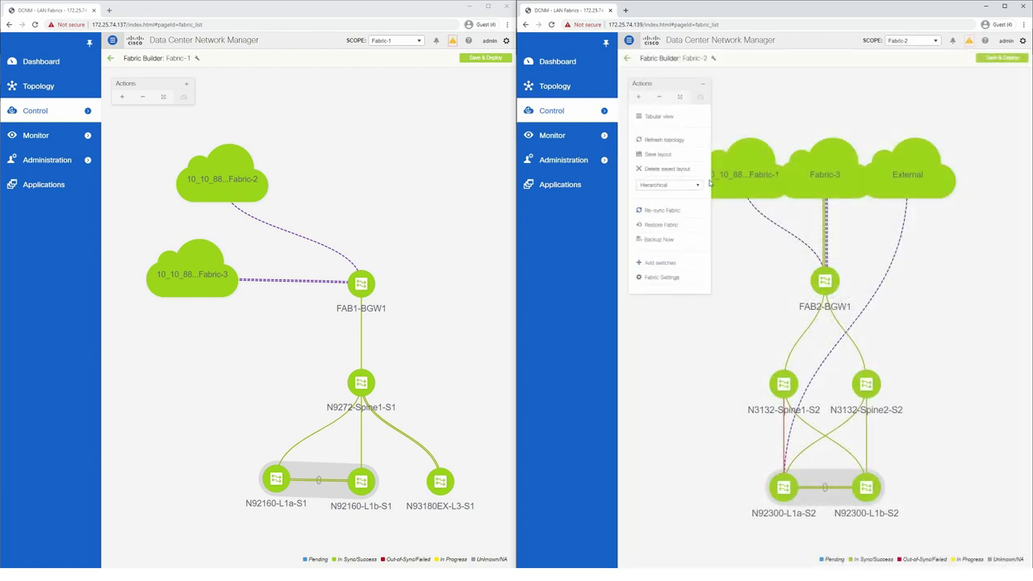
{"action": "left_click", "coordinate": [702, 85]}
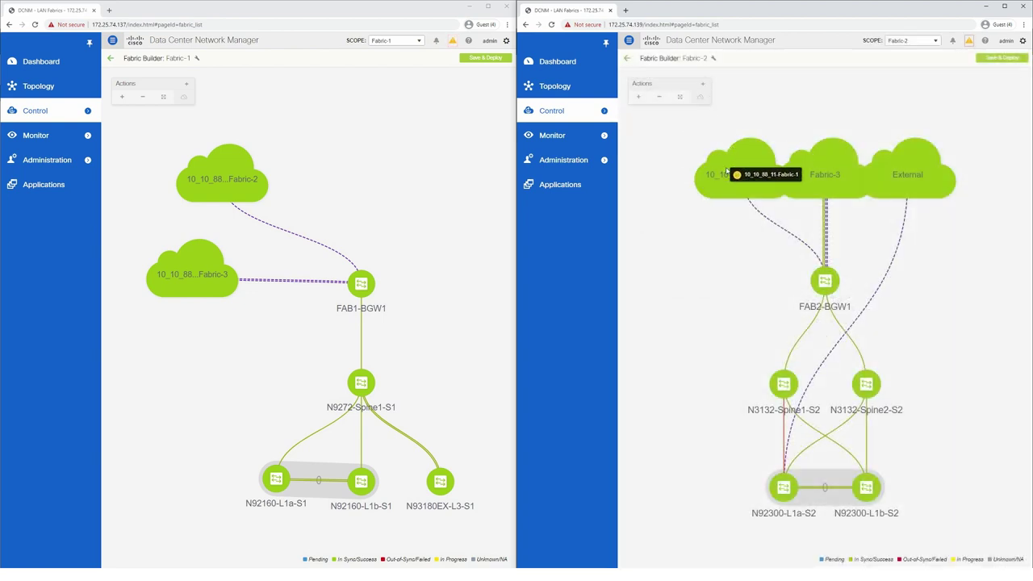
{"action": "left_click", "coordinate": [936, 43]}
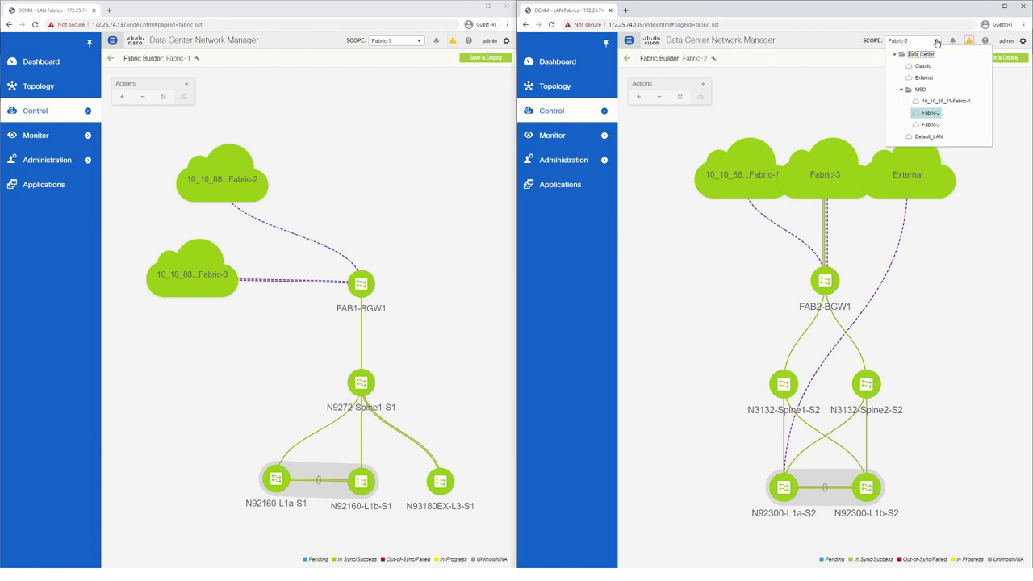
{"action": "left_click", "coordinate": [930, 126]}
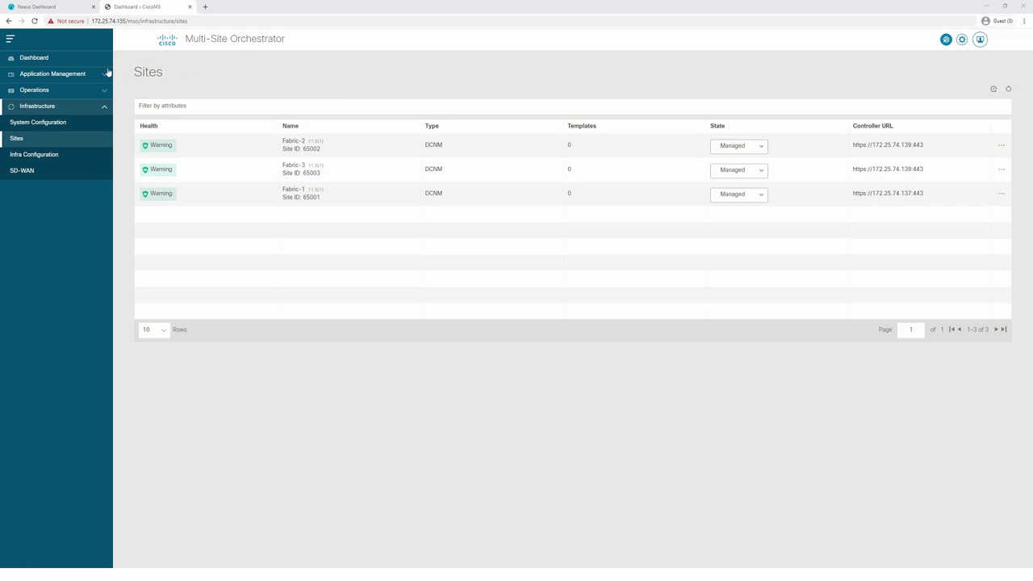
Create a new schema named demo.
{"action": "left_click", "coordinate": [60, 76]}
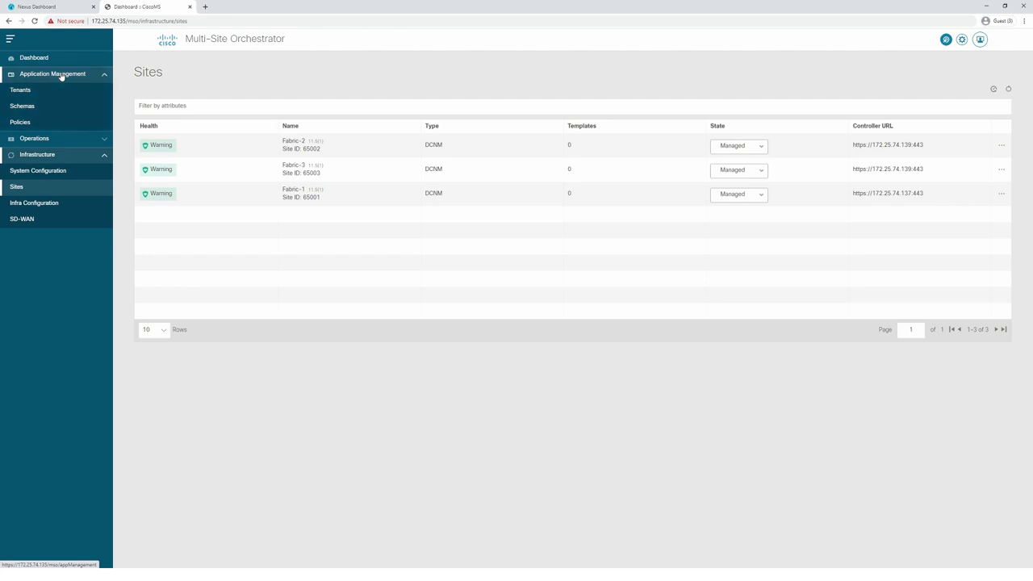
{"action": "left_click", "coordinate": [60, 113]}
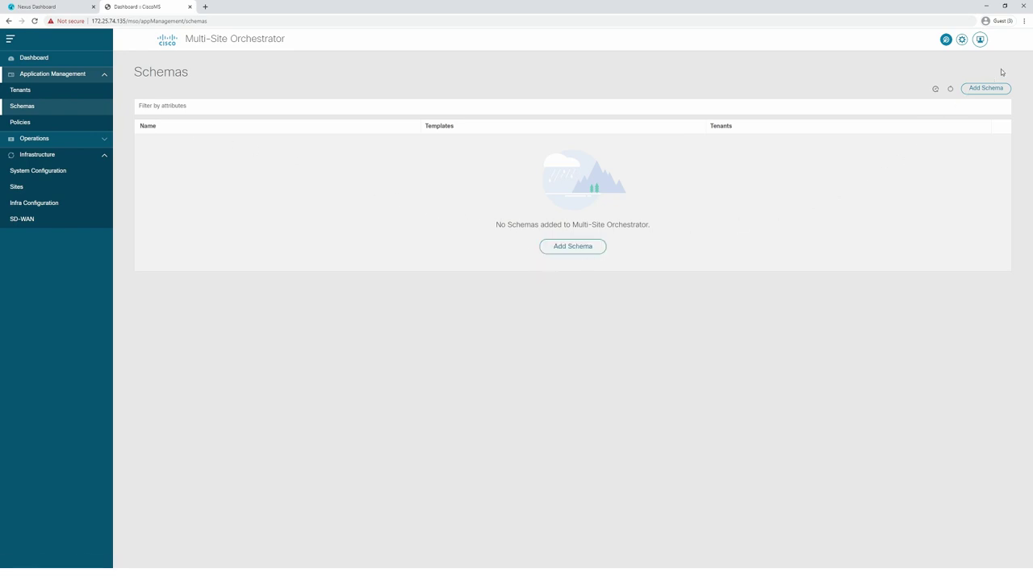
{"action": "left_click", "coordinate": [986, 88]}
{"action": "left_click", "coordinate": [404, 291]}
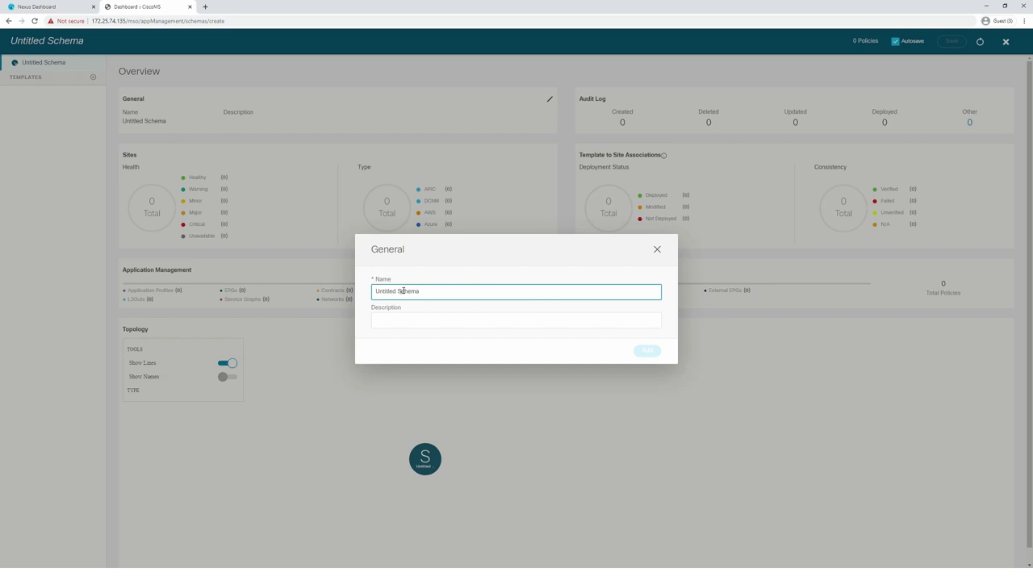
{"action": "key", "text": "ctrl+a"}
{"action": "type", "text": "demo"}
{"action": "left_click", "coordinate": [647, 350]}
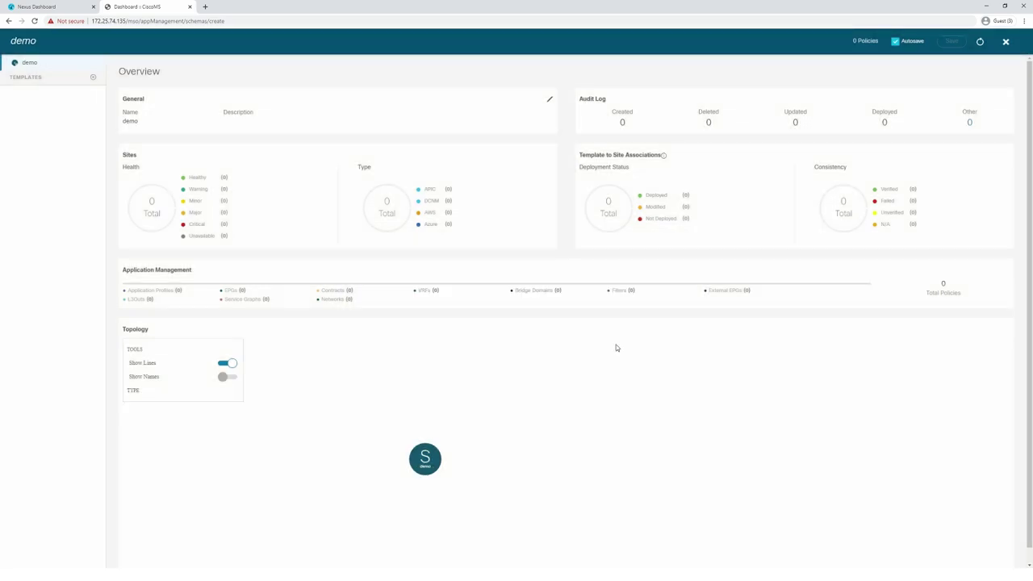
Add a Networking template named template-1 and bind it to tenant dcnm-default-tn.
{"action": "left_click", "coordinate": [93, 77]}
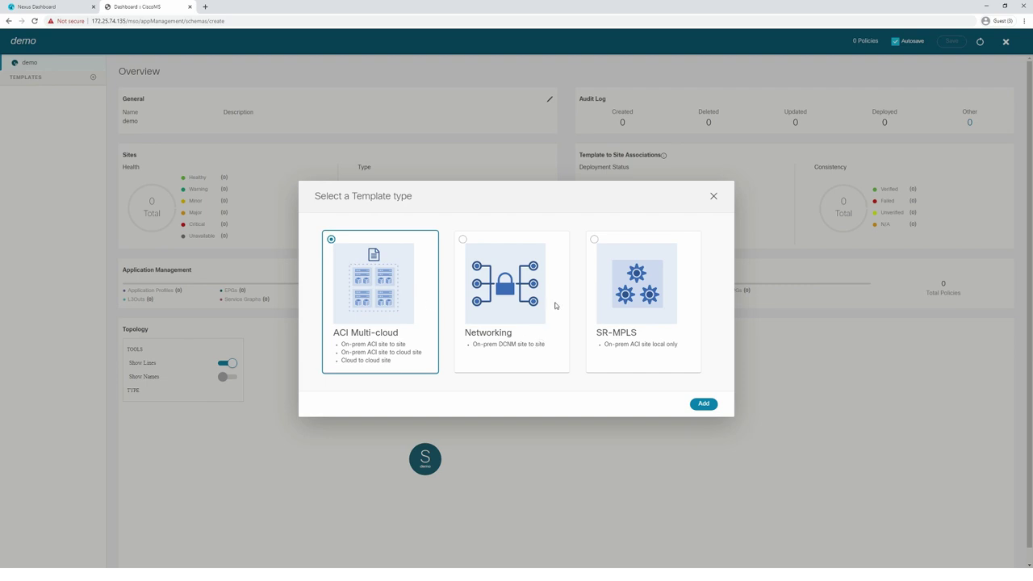
{"action": "left_click", "coordinate": [498, 297]}
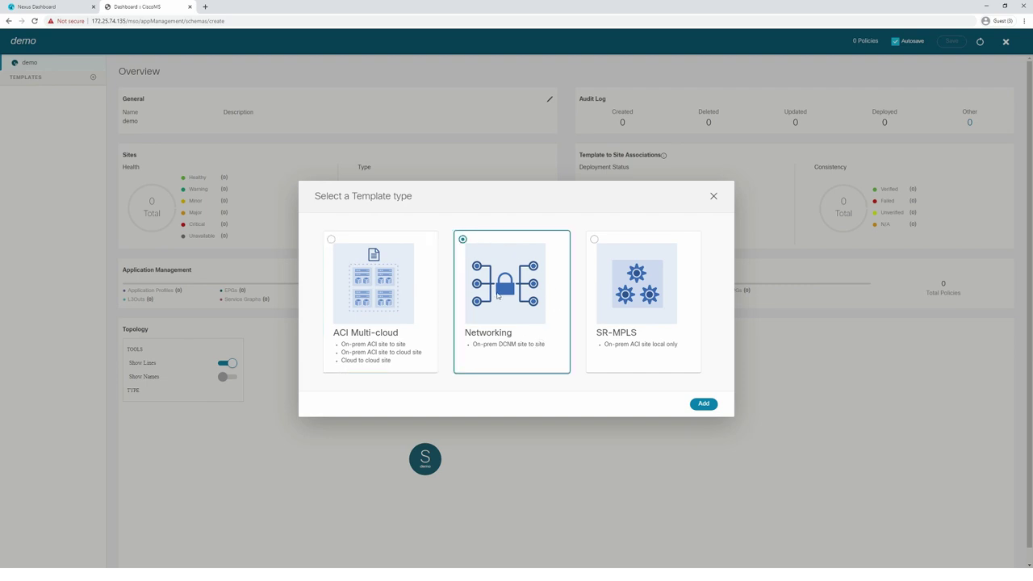
{"action": "left_click", "coordinate": [700, 405]}
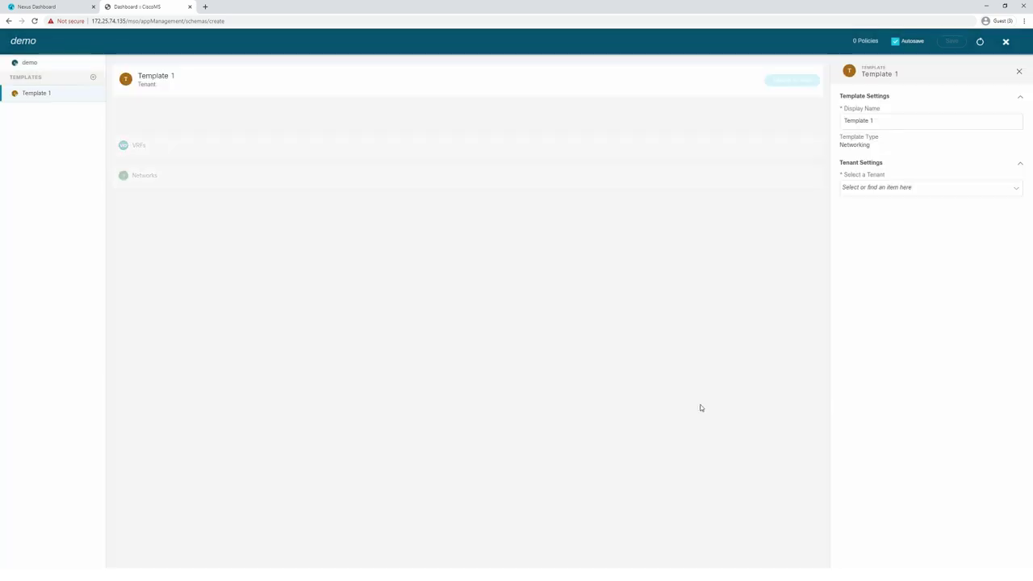
{"action": "left_click", "coordinate": [95, 94]}
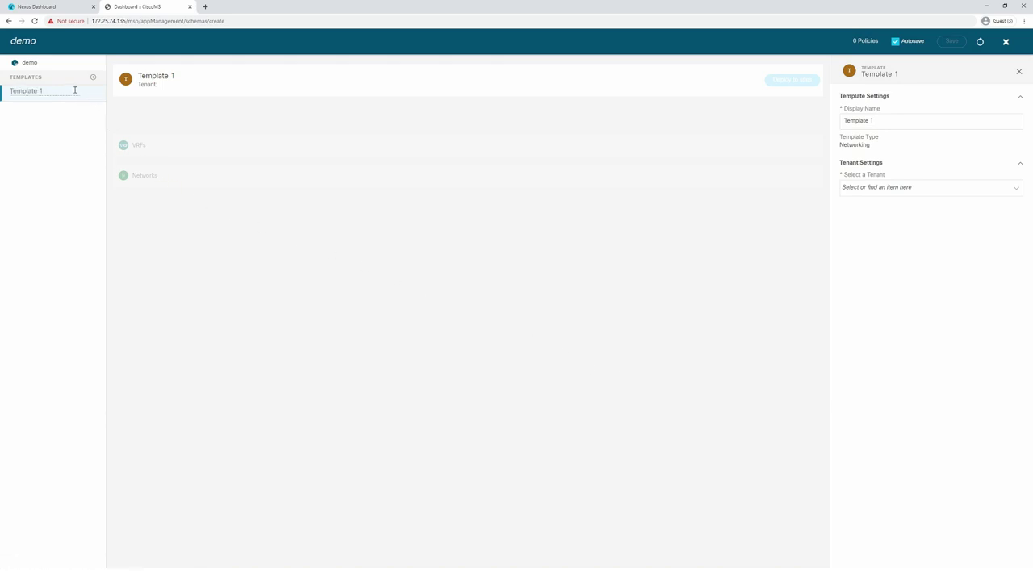
{"action": "key", "text": "ctrl+a"}
{"action": "type", "text": "templa"}
{"action": "key", "text": "Return"}
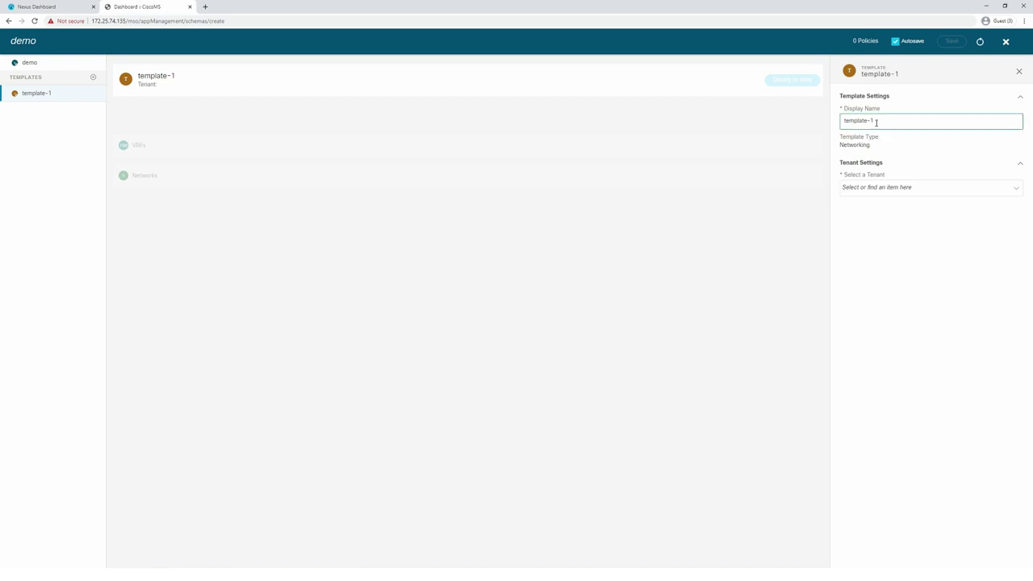
{"action": "left_click", "coordinate": [876, 196]}
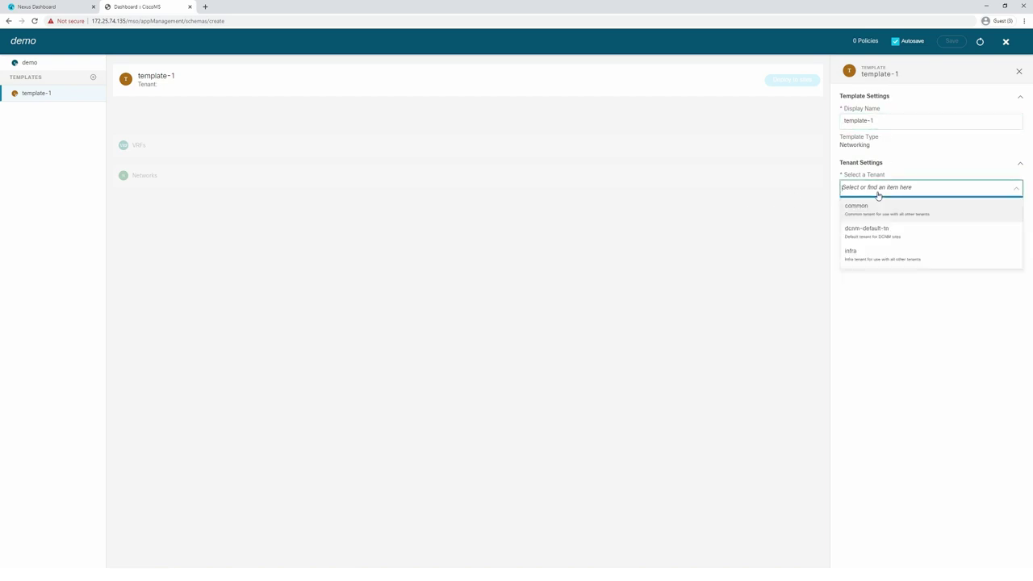
{"action": "left_click", "coordinate": [893, 236]}
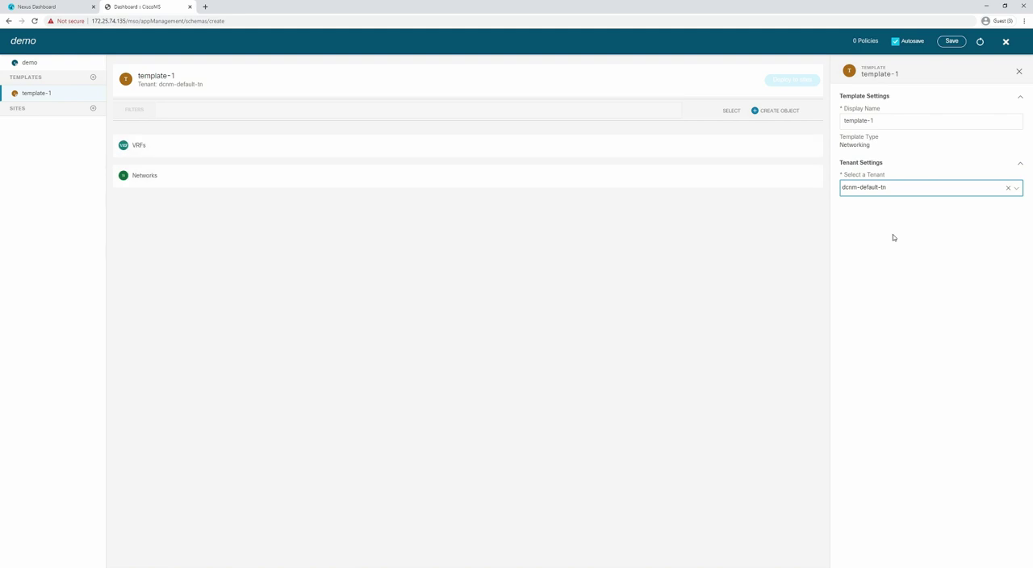
Add Fabric-1, Fabric-2 and Fabric-3 as sites using template-1, then save the demo schema.
{"action": "left_click", "coordinate": [93, 108]}
{"action": "left_click", "coordinate": [376, 285]}
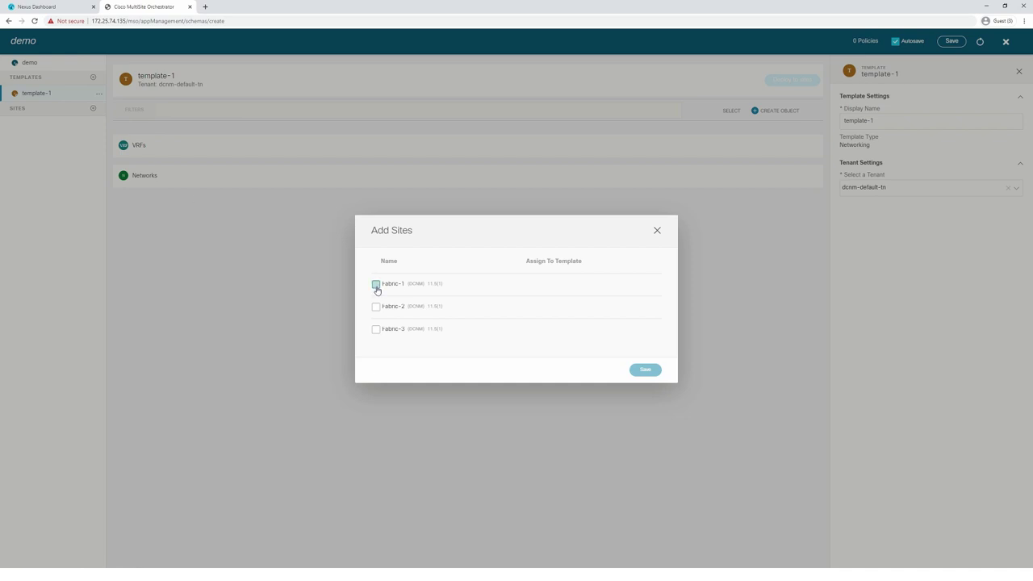
{"action": "left_click", "coordinate": [376, 307]}
{"action": "left_click", "coordinate": [375, 329]}
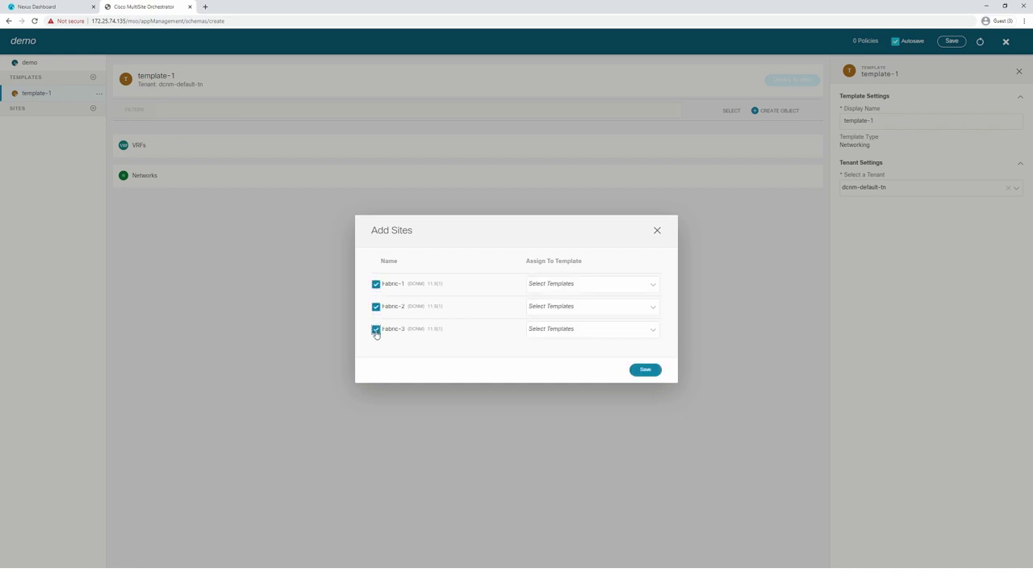
{"action": "left_click", "coordinate": [586, 286]}
{"action": "left_click", "coordinate": [577, 303]}
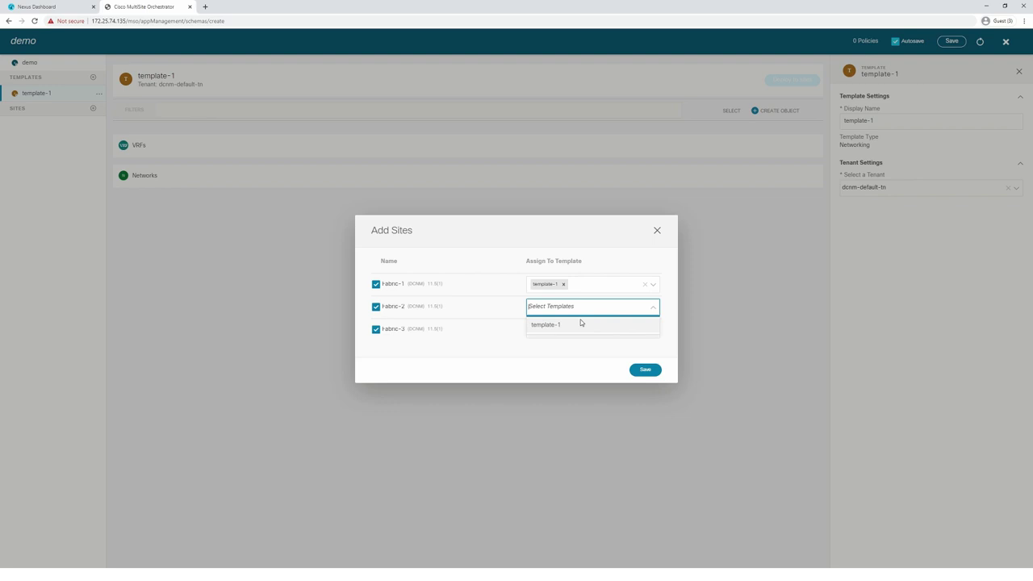
{"action": "left_click", "coordinate": [580, 324]}
{"action": "left_click", "coordinate": [579, 332]}
{"action": "left_click", "coordinate": [574, 349]}
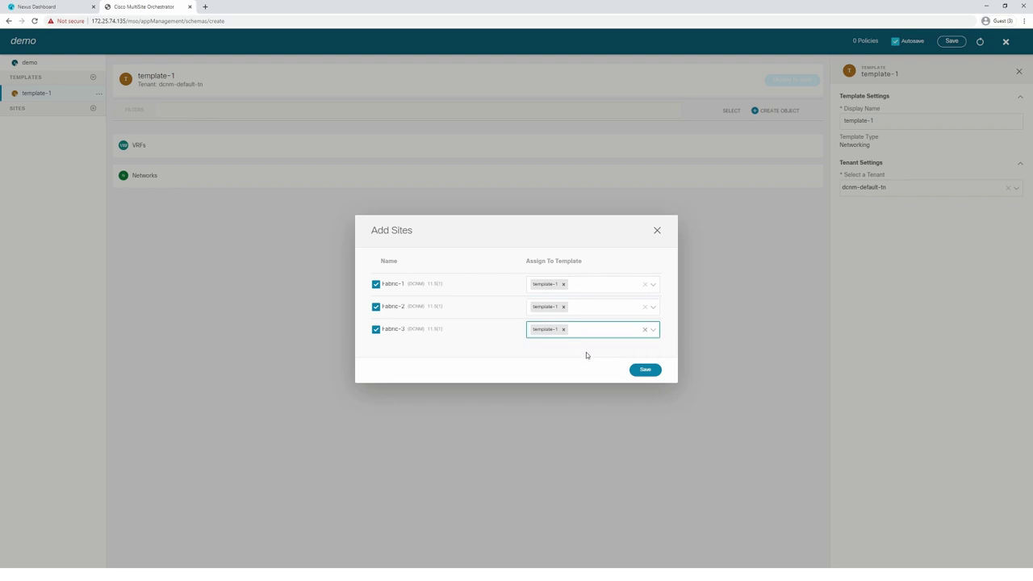
{"action": "left_click", "coordinate": [644, 371]}
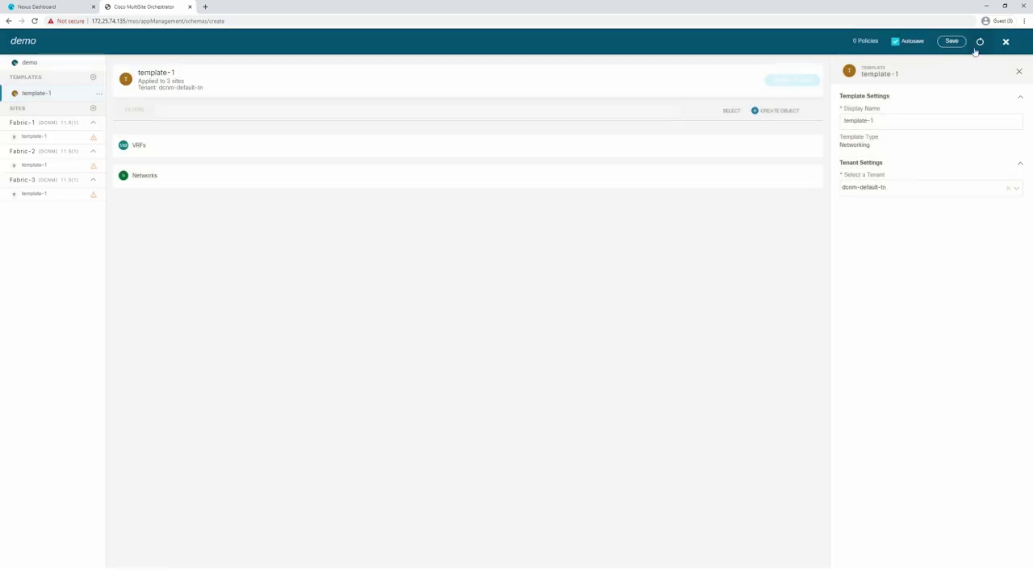
{"action": "left_click", "coordinate": [951, 42]}
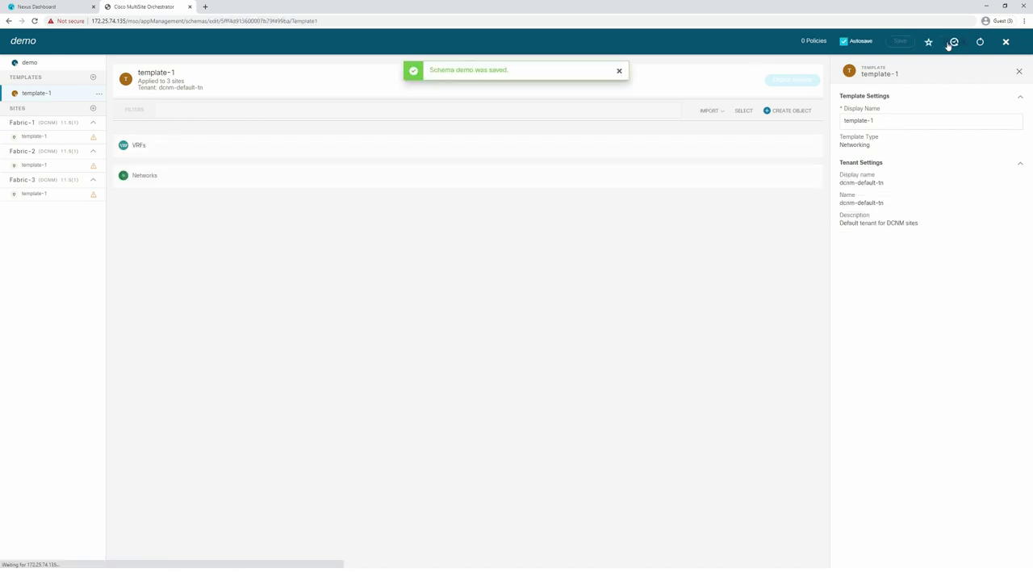
Select networks ENG-11 and CORP-11 from Fabric-2 for import, including their related VRFs.
{"action": "left_click", "coordinate": [718, 115]}
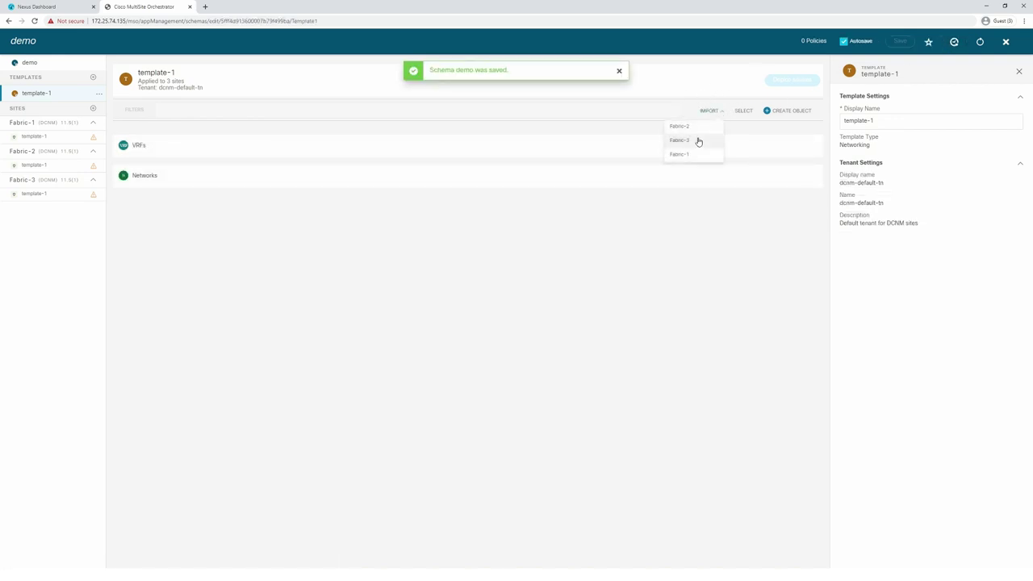
{"action": "left_click", "coordinate": [682, 128]}
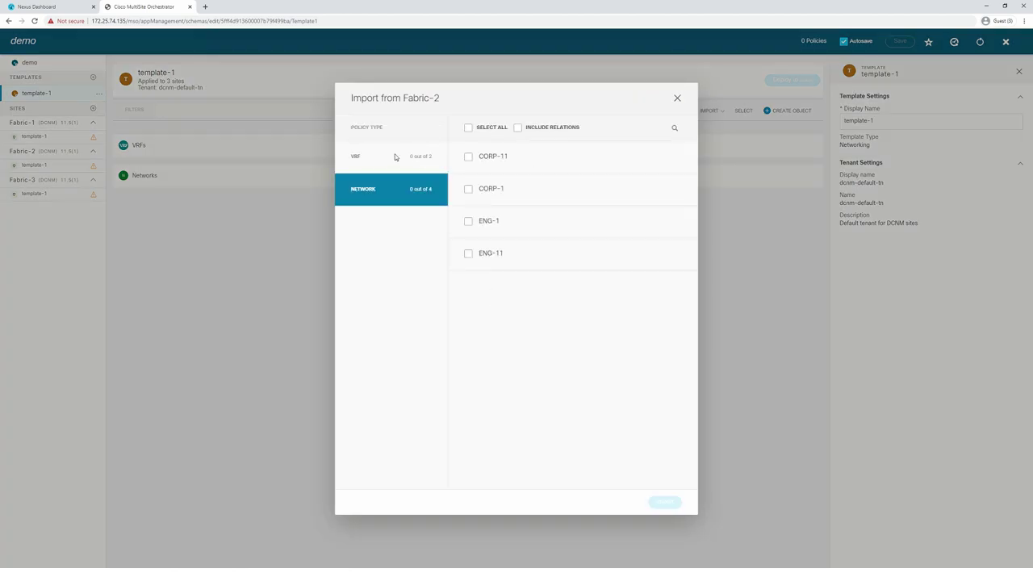
{"action": "left_click", "coordinate": [358, 154]}
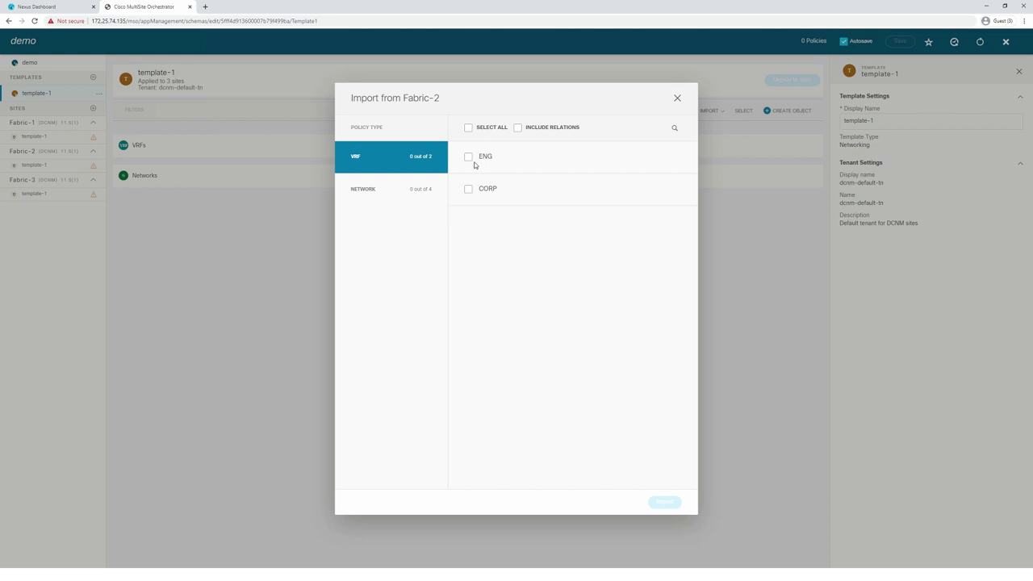
{"action": "left_click", "coordinate": [358, 191]}
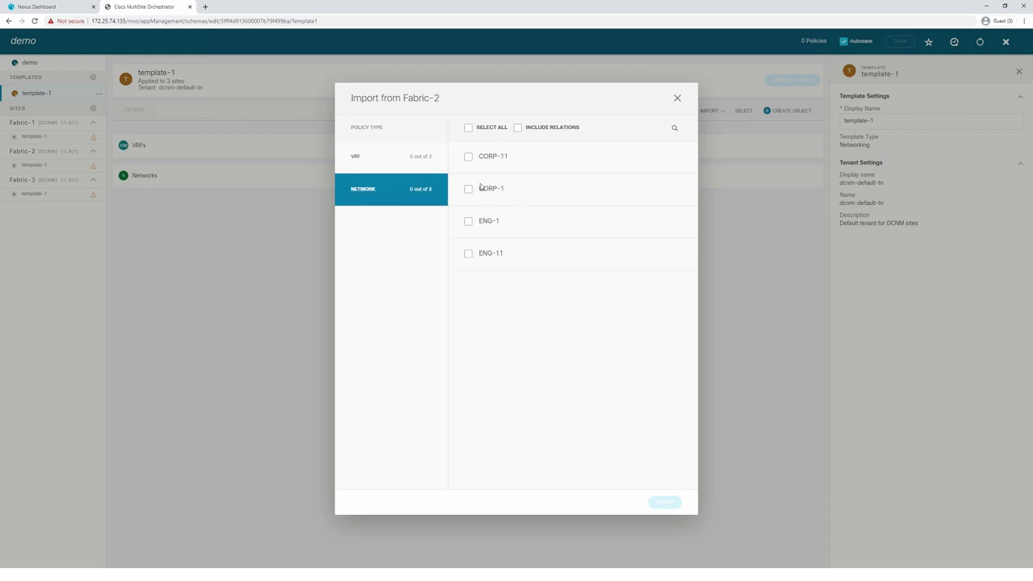
{"action": "left_click", "coordinate": [469, 254]}
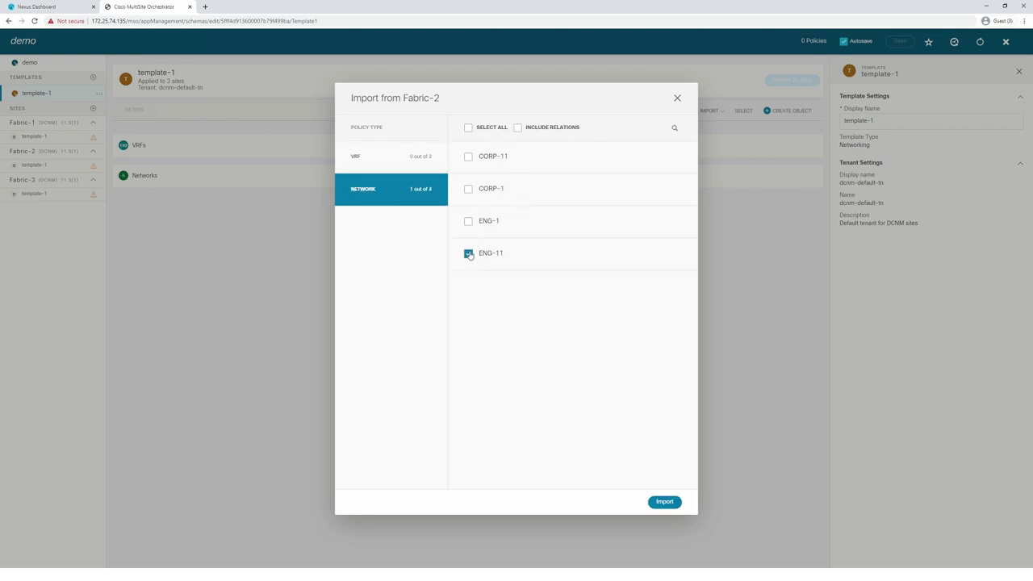
{"action": "left_click", "coordinate": [469, 156]}
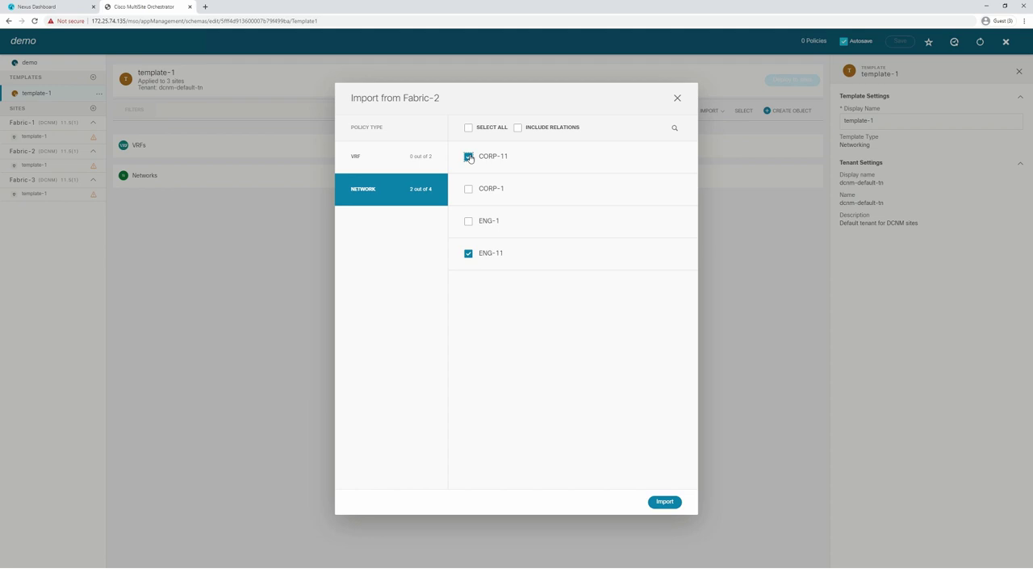
{"action": "left_click", "coordinate": [519, 129]}
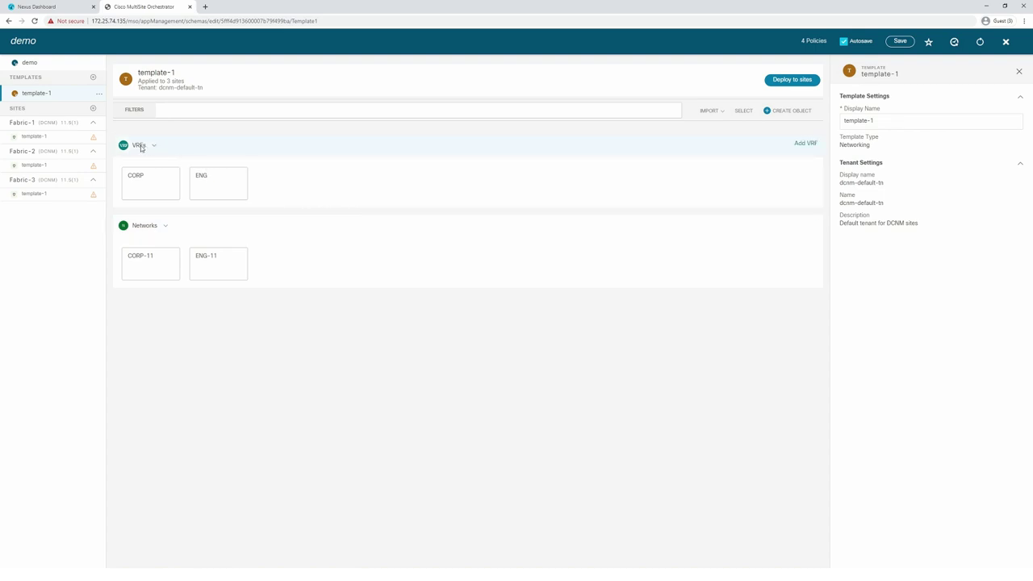
Inspect ENG-11's properties in template-1 for Fabric-2 and Fabric-3.
{"action": "left_click", "coordinate": [31, 165]}
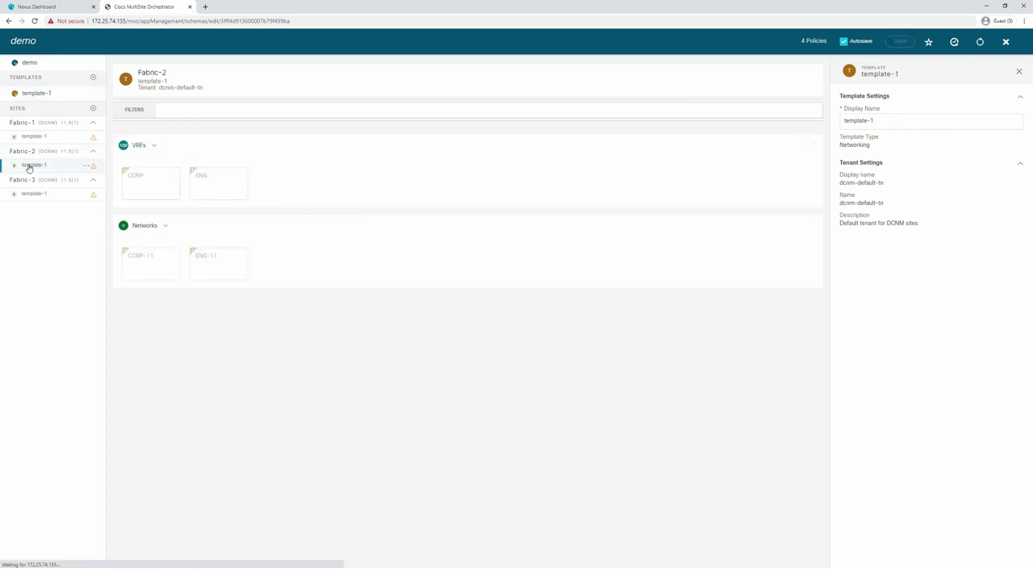
{"action": "left_click", "coordinate": [218, 273]}
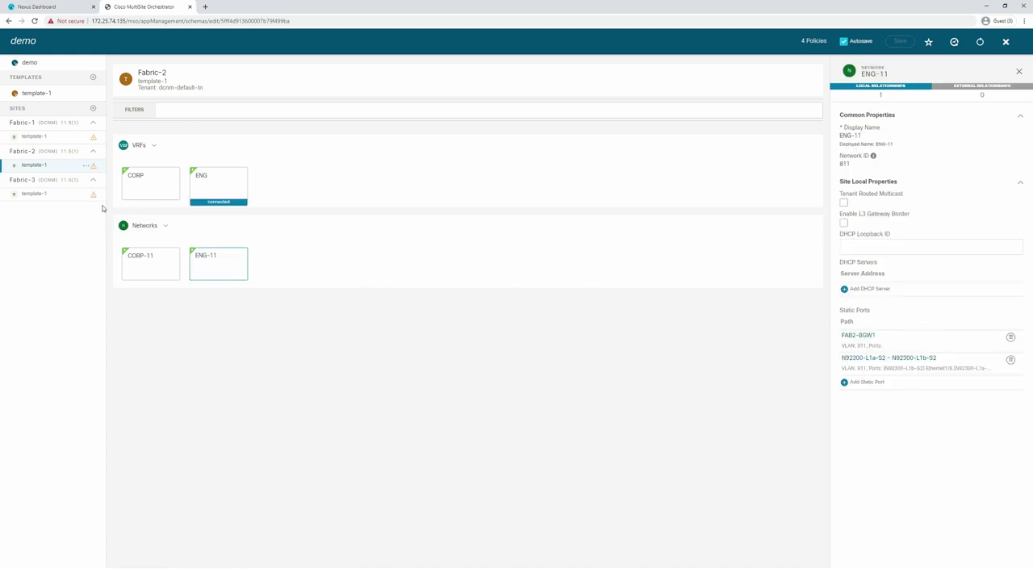
{"action": "left_click", "coordinate": [36, 195]}
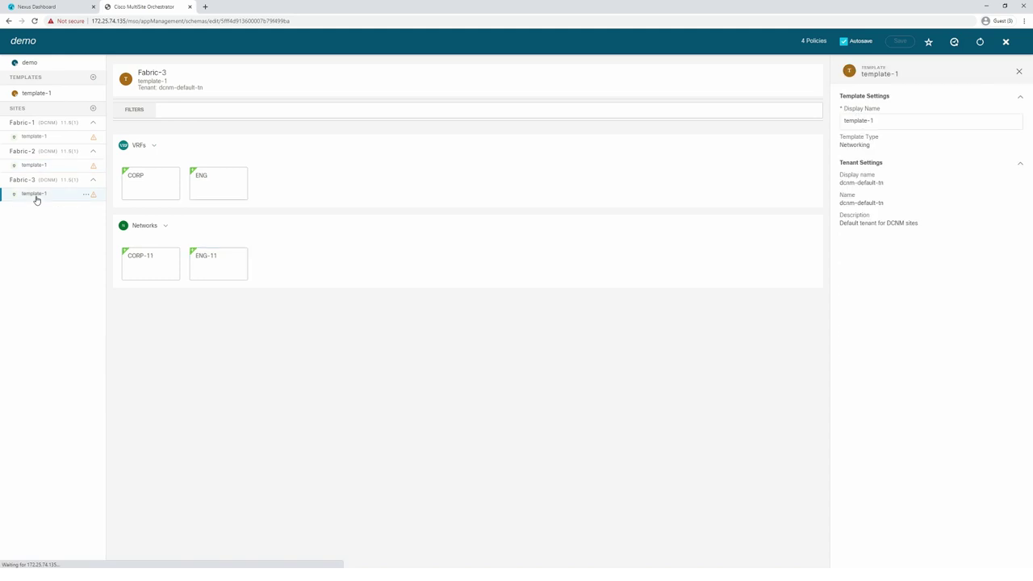
{"action": "left_click", "coordinate": [235, 266]}
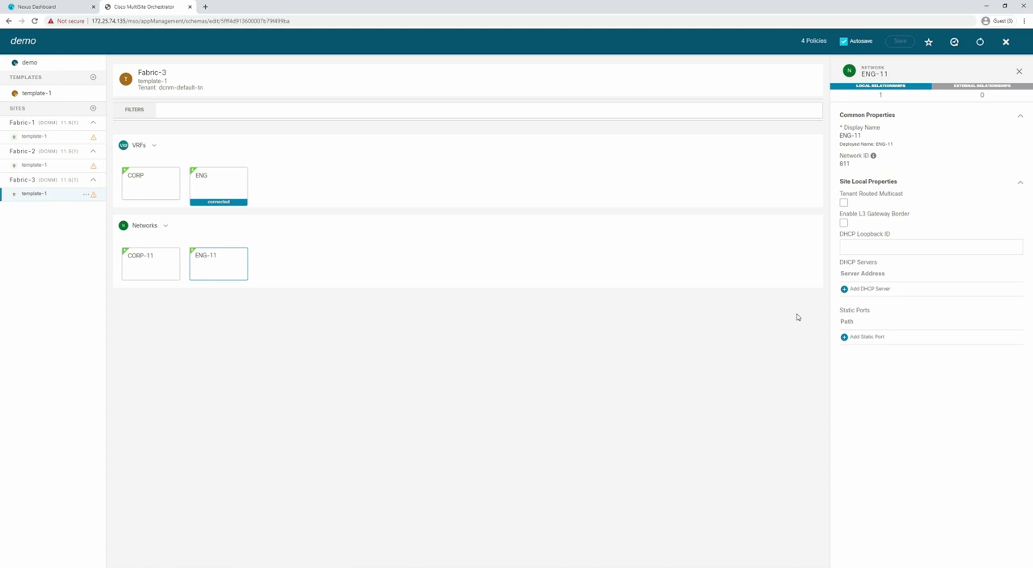
{"action": "left_click", "coordinate": [38, 94]}
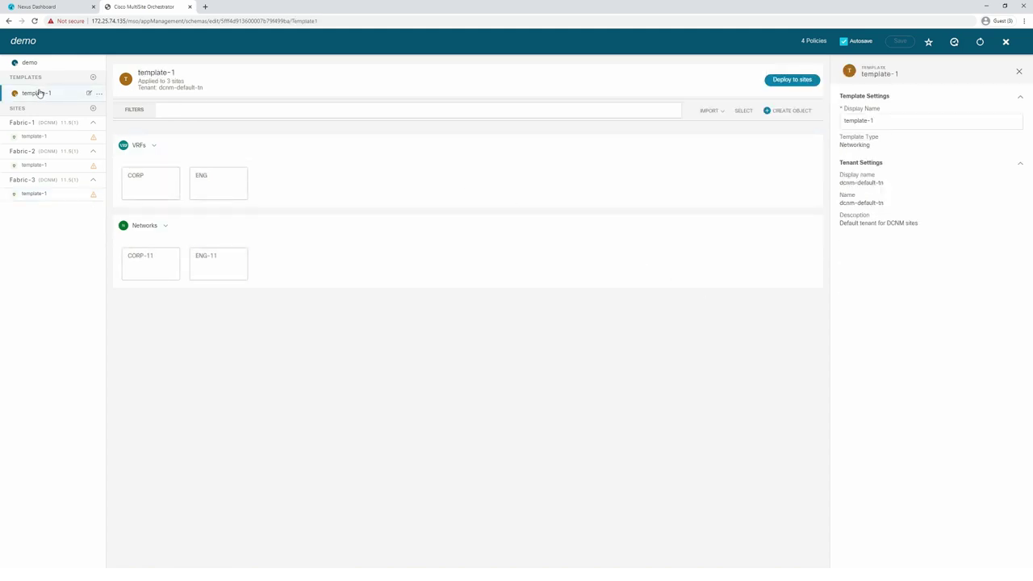
Import from Fabric-3 into template-1 and confirm ENG-11's Fabric-3 static ports appear.
{"action": "left_click", "coordinate": [708, 113]}
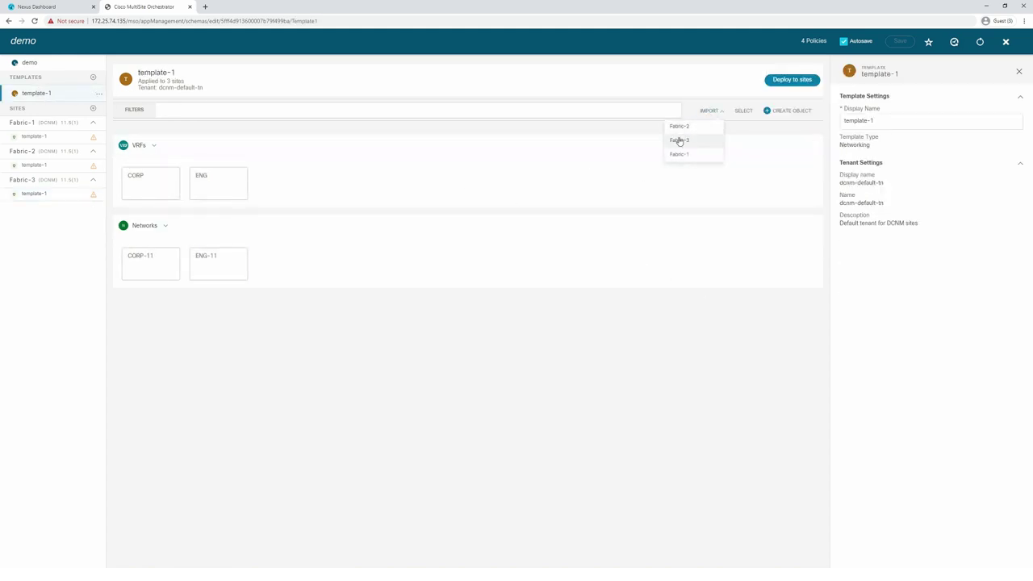
{"action": "left_click", "coordinate": [680, 142]}
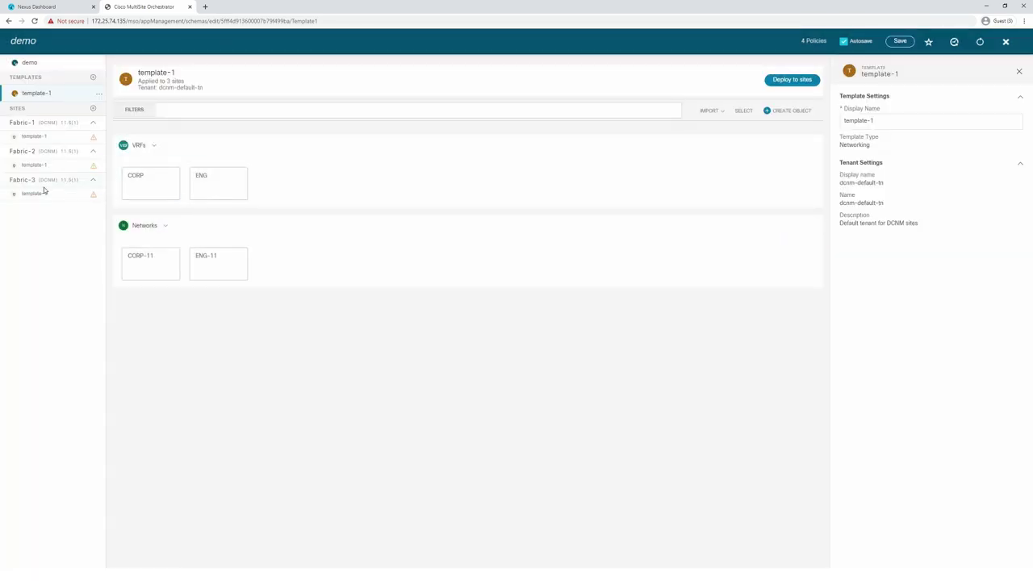
{"action": "left_click", "coordinate": [29, 195]}
{"action": "left_click", "coordinate": [212, 268]}
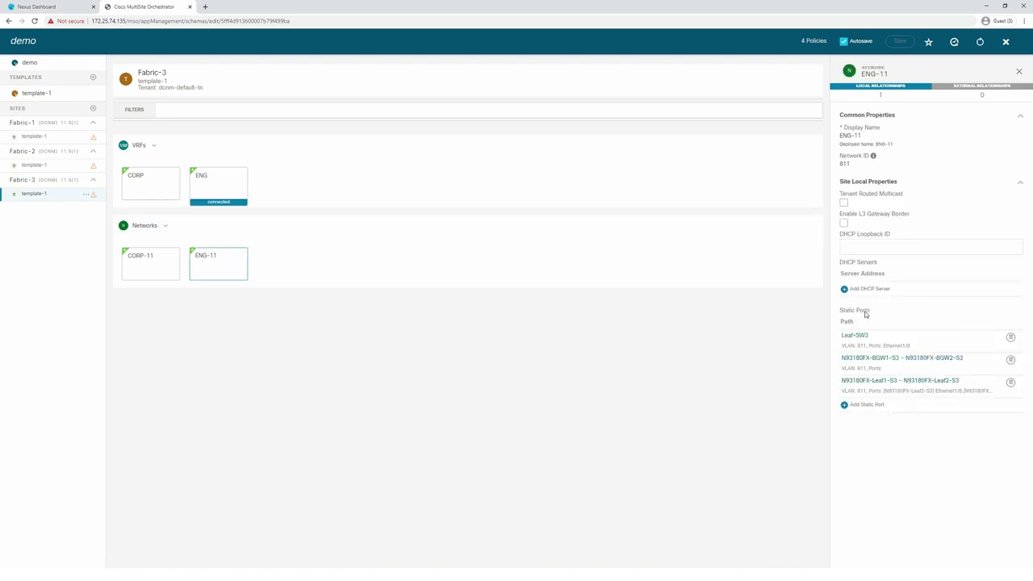
{"action": "left_click", "coordinate": [36, 138]}
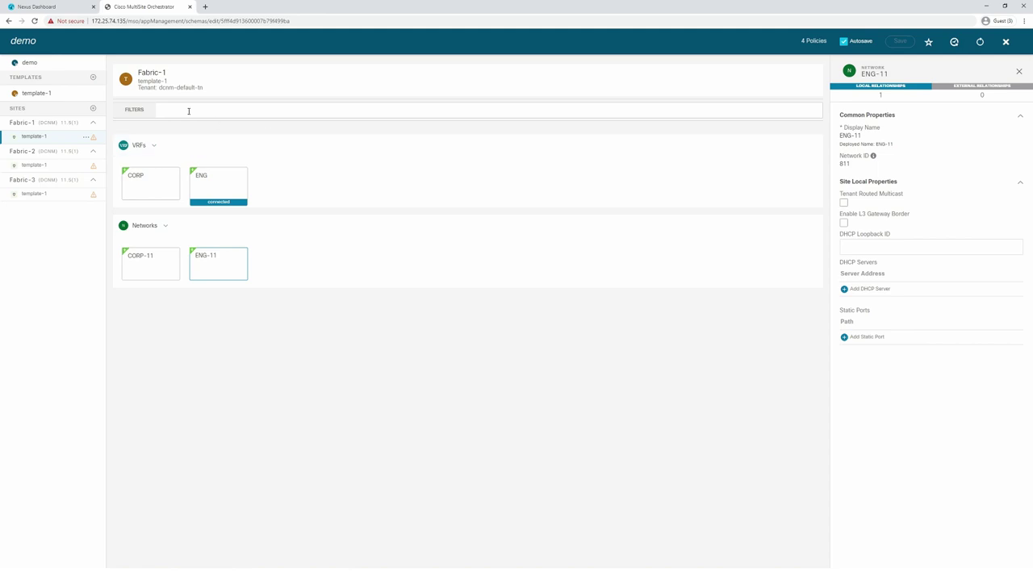
{"action": "left_click", "coordinate": [38, 95]}
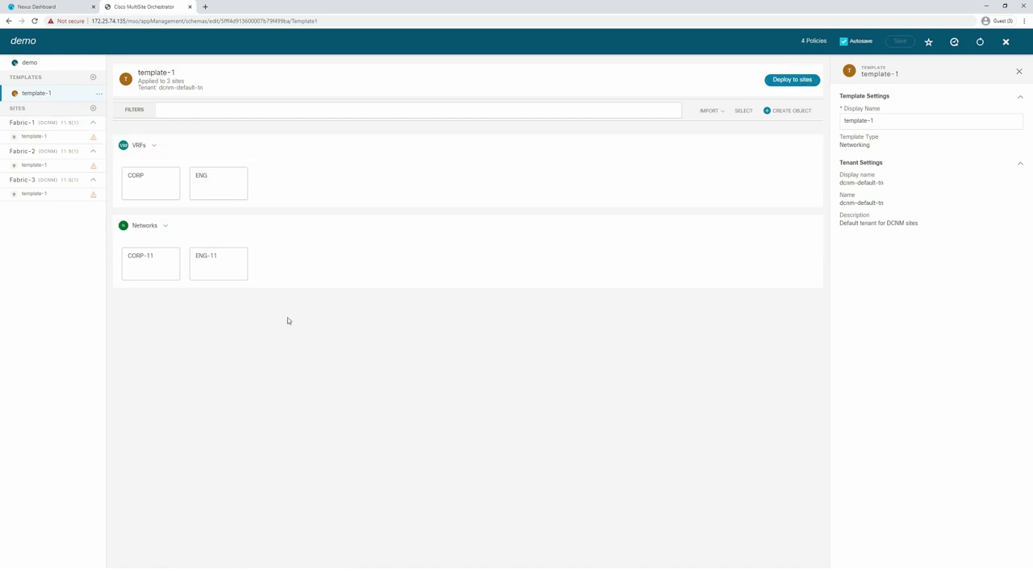
Switch to the DCNM windows and mark ENG-11 and CORP-11 in the MSD fabric's network list.
{"action": "key", "text": "alt+Tab"}
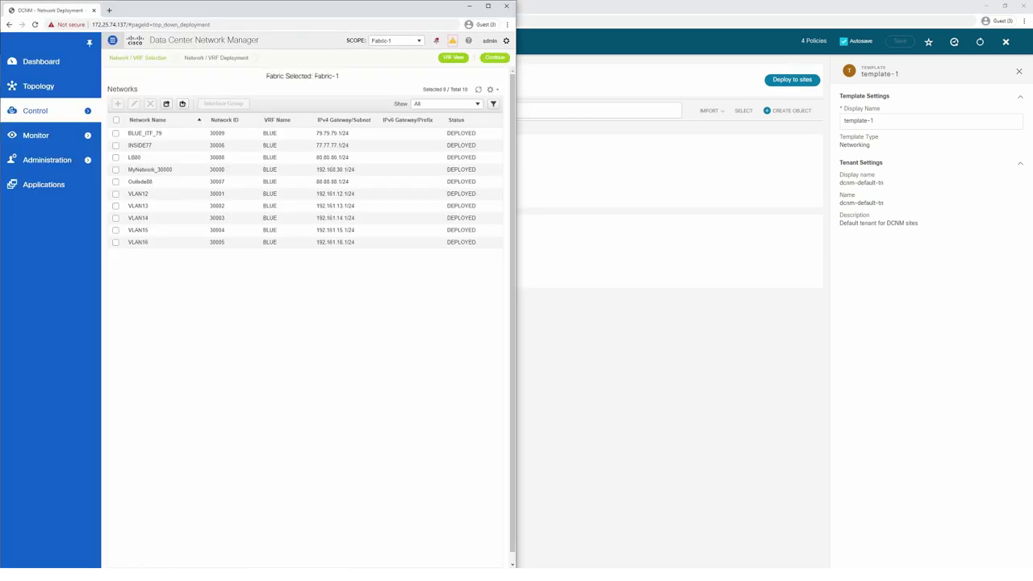
{"action": "key", "text": "alt+Tab"}
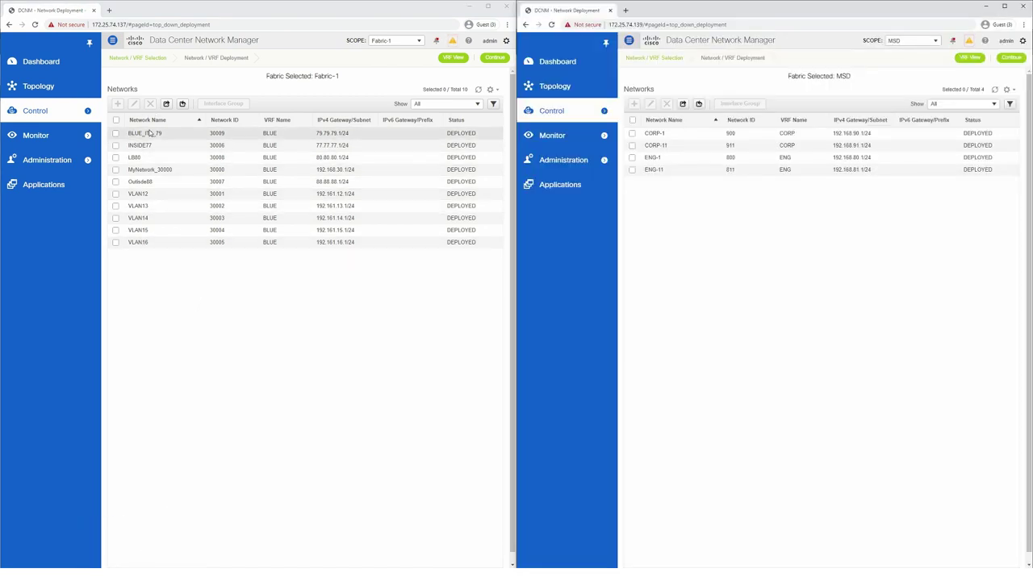
{"action": "left_click", "coordinate": [632, 170]}
{"action": "left_click", "coordinate": [632, 145]}
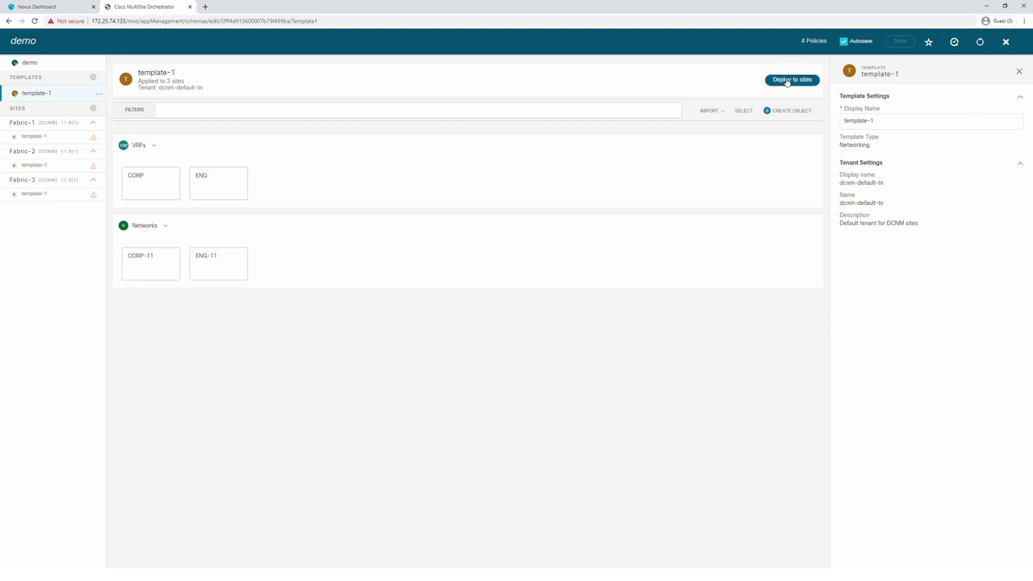
Deploy VRFs ENG and CORP plus networks CORP-11 and ENG-11 to Fabric-1, Fabric-2 and Fabric-3.
{"action": "left_click", "coordinate": [788, 80]}
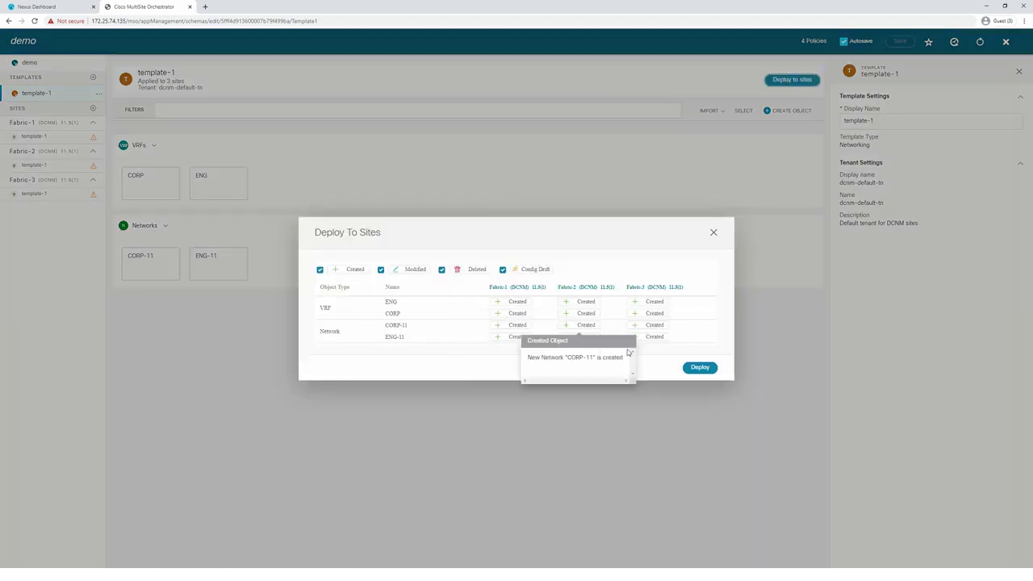
{"action": "left_click", "coordinate": [700, 368]}
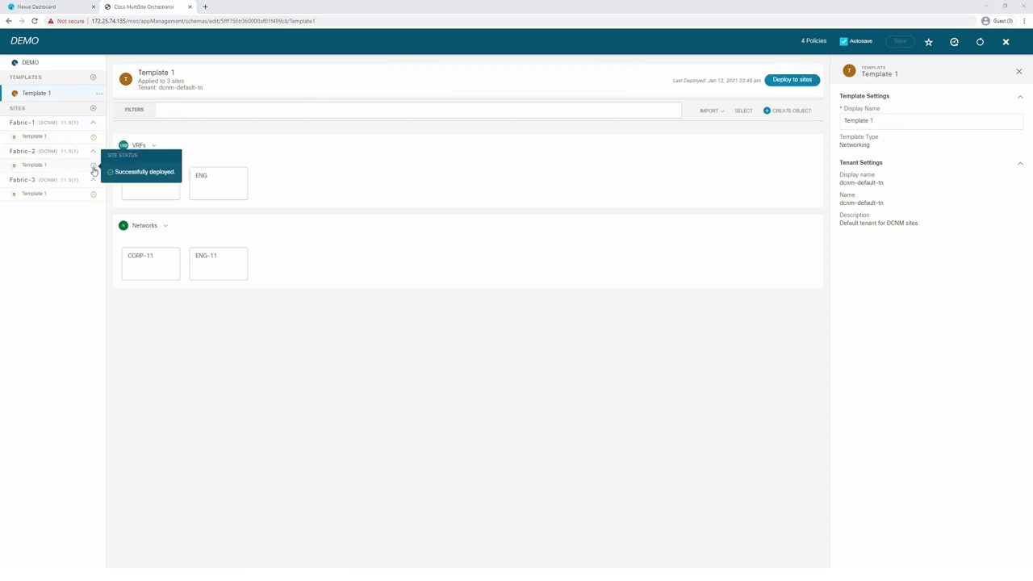
Tick CORP-11 and ENG-11 in Fabric-1's DCNM network deployment list.
{"action": "mouse_move", "coordinate": [94, 197]}
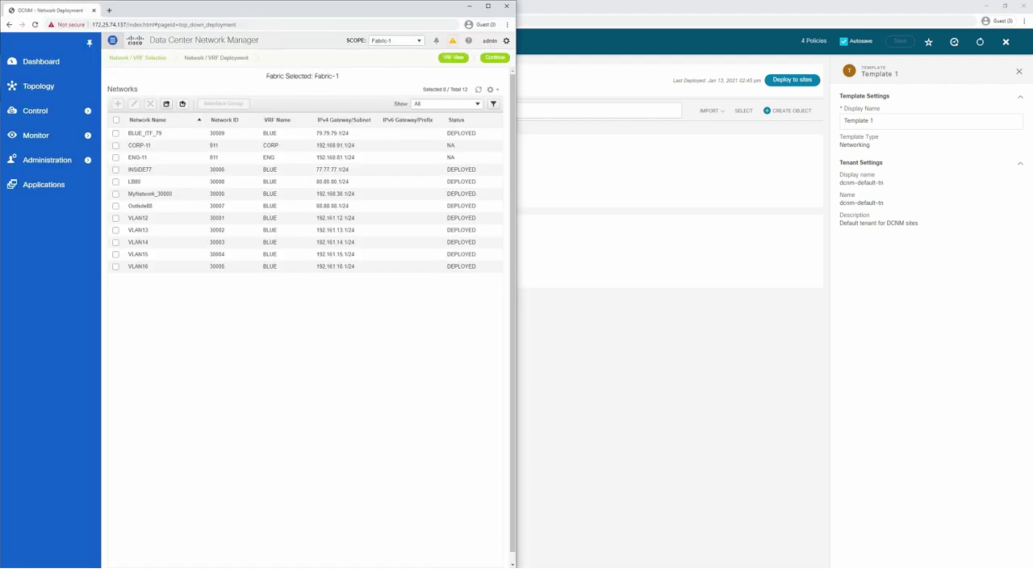
{"action": "left_click", "coordinate": [115, 157]}
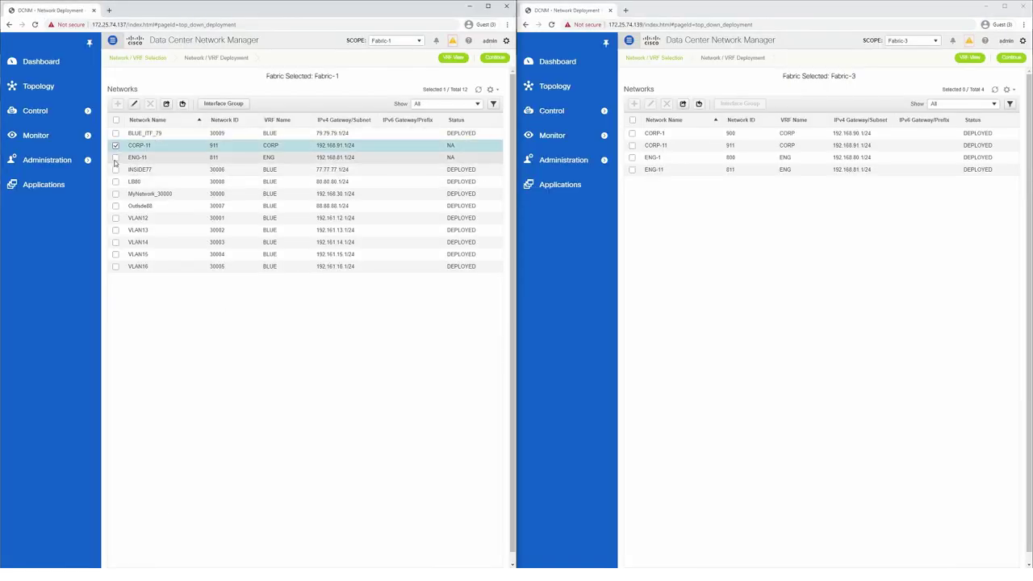
{"action": "left_click", "coordinate": [115, 145]}
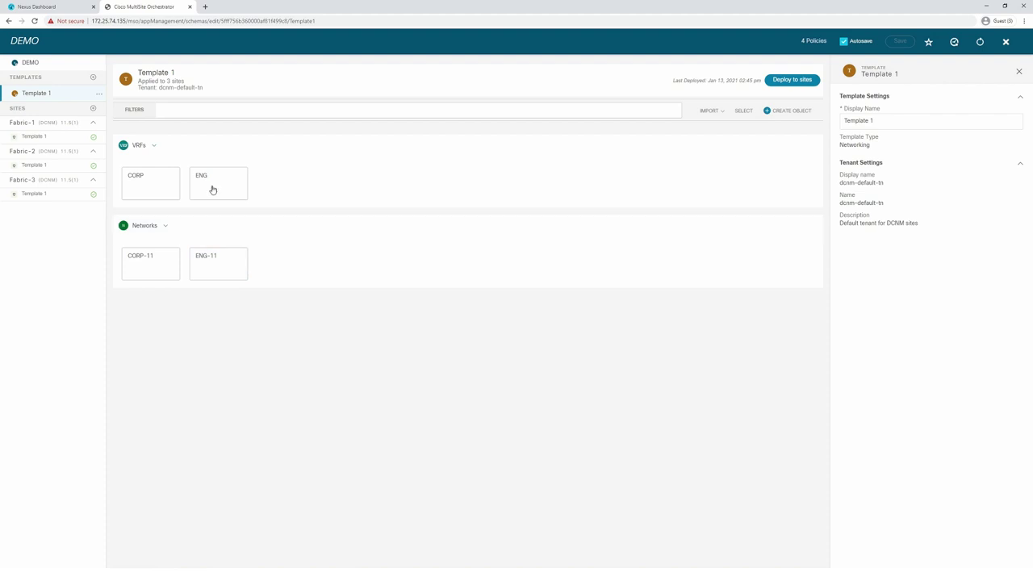
Start a Fabric-1 static port for ENG-11 on leaf N92160-L1a-S1.
{"action": "left_click", "coordinate": [28, 136]}
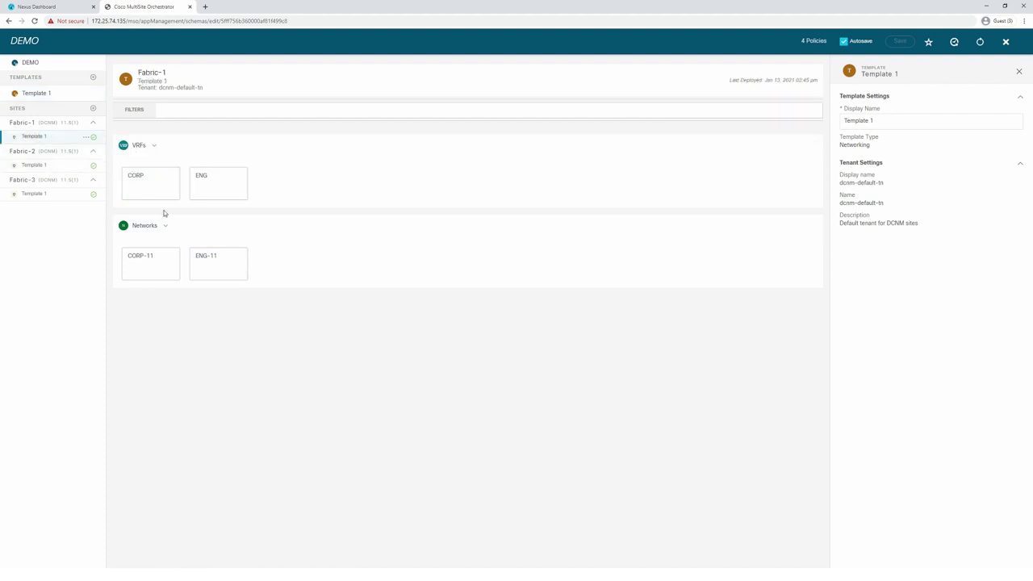
{"action": "left_click", "coordinate": [216, 270]}
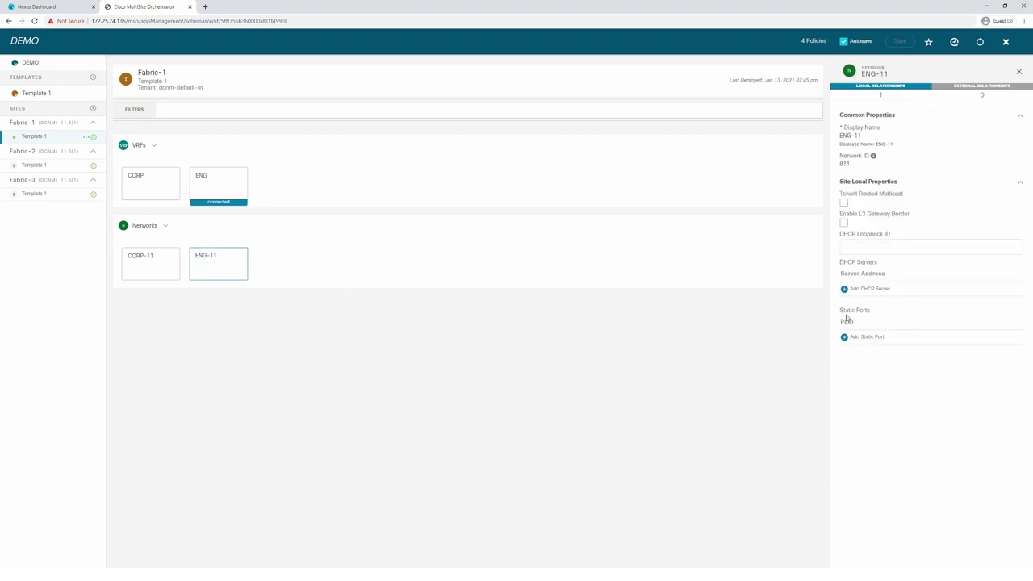
{"action": "left_click", "coordinate": [863, 336]}
{"action": "left_click", "coordinate": [655, 197]}
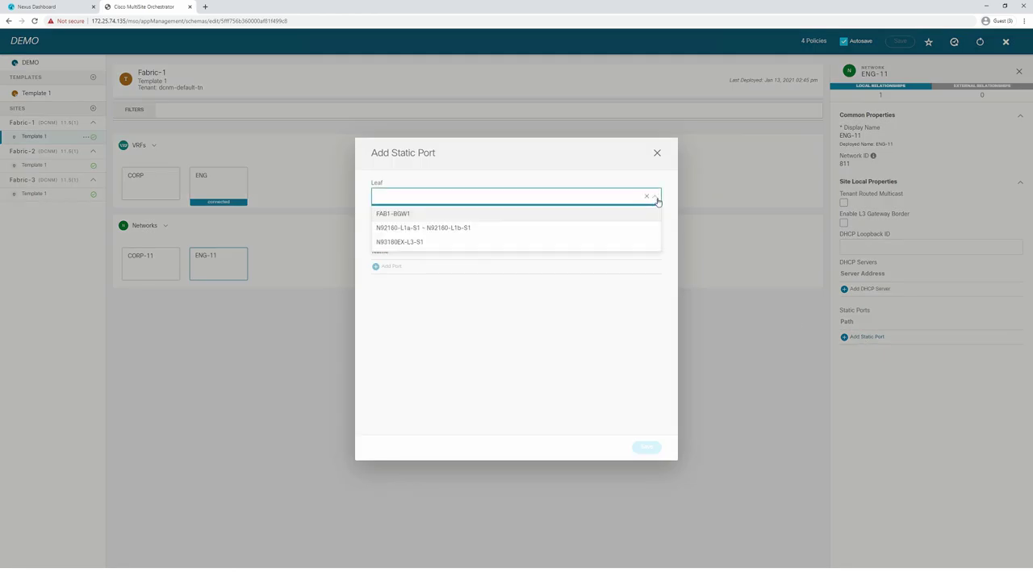
{"action": "left_click", "coordinate": [393, 228]}
{"action": "left_click", "coordinate": [376, 267]}
Set the static port to Ethernet1/17, save it, and review Template 1's pending deployment.
{"action": "left_click", "coordinate": [611, 270]}
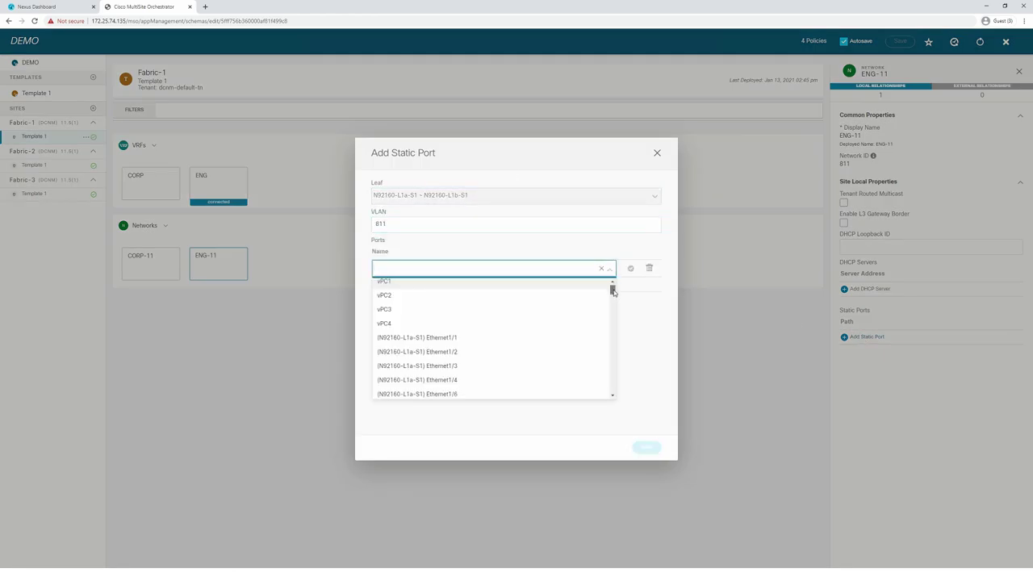
{"action": "left_click_drag", "start_coordinate": [613, 291], "coordinate": [614, 308]}
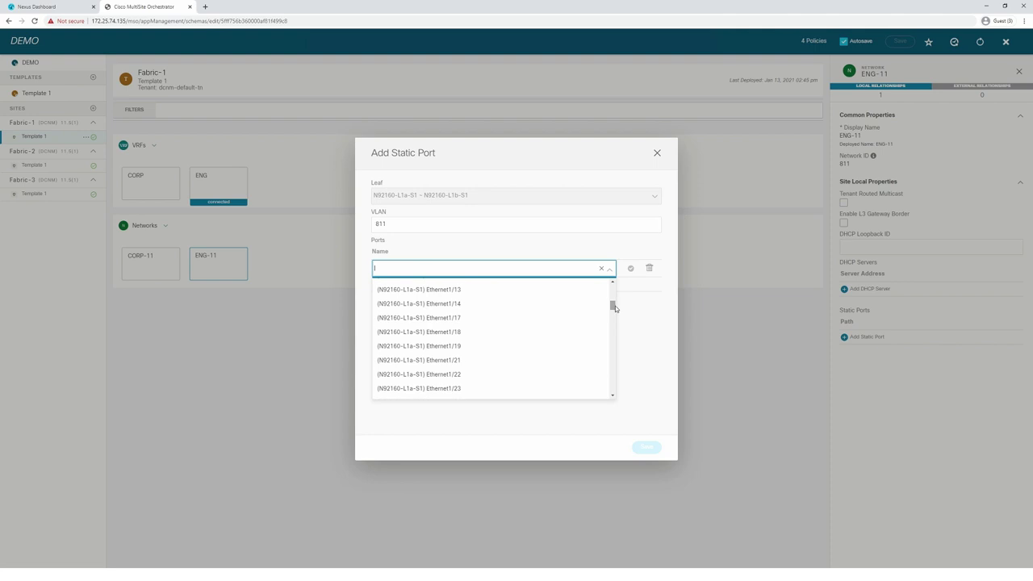
{"action": "left_click", "coordinate": [450, 319]}
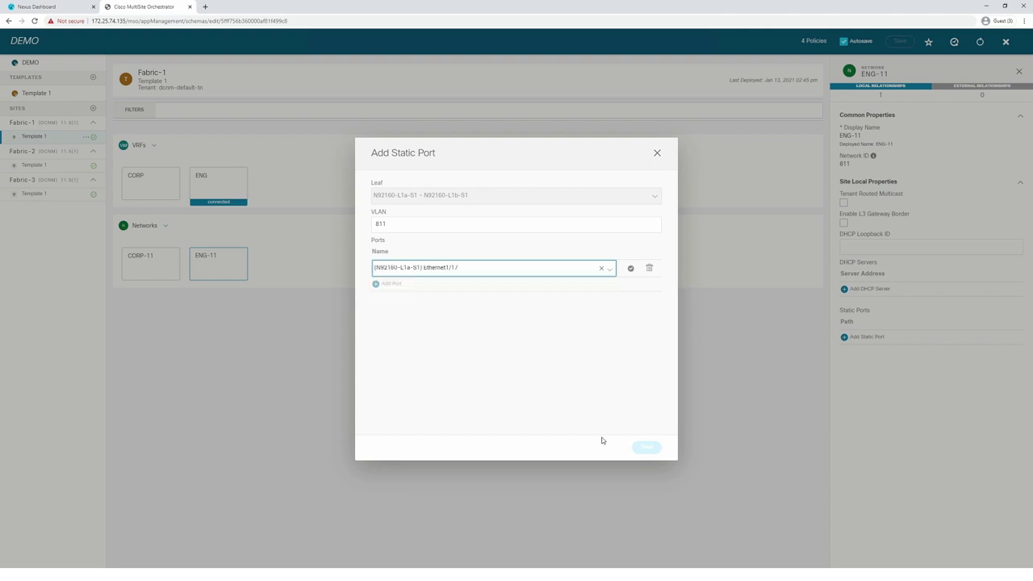
{"action": "left_click", "coordinate": [630, 269]}
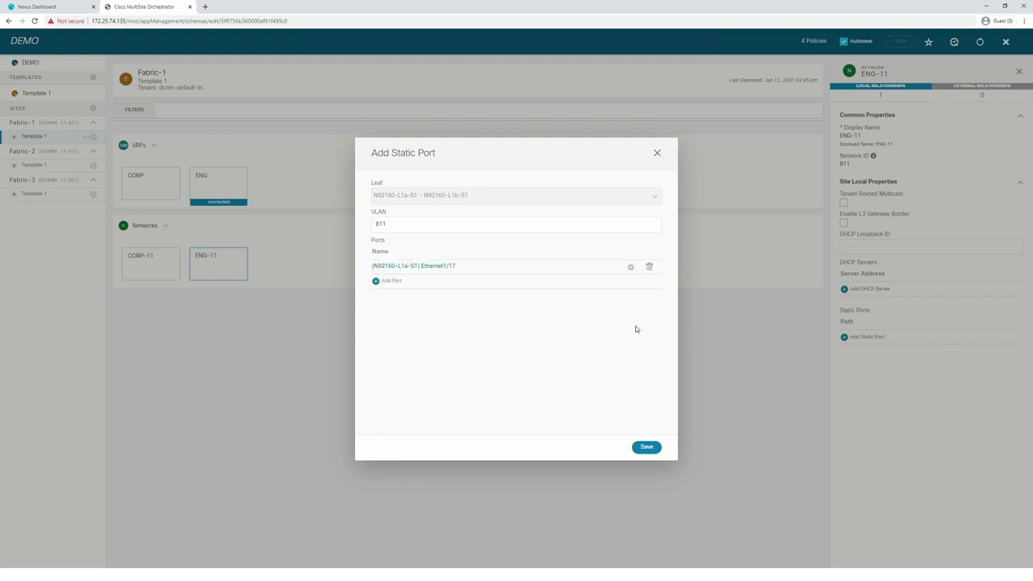
{"action": "left_click", "coordinate": [646, 448]}
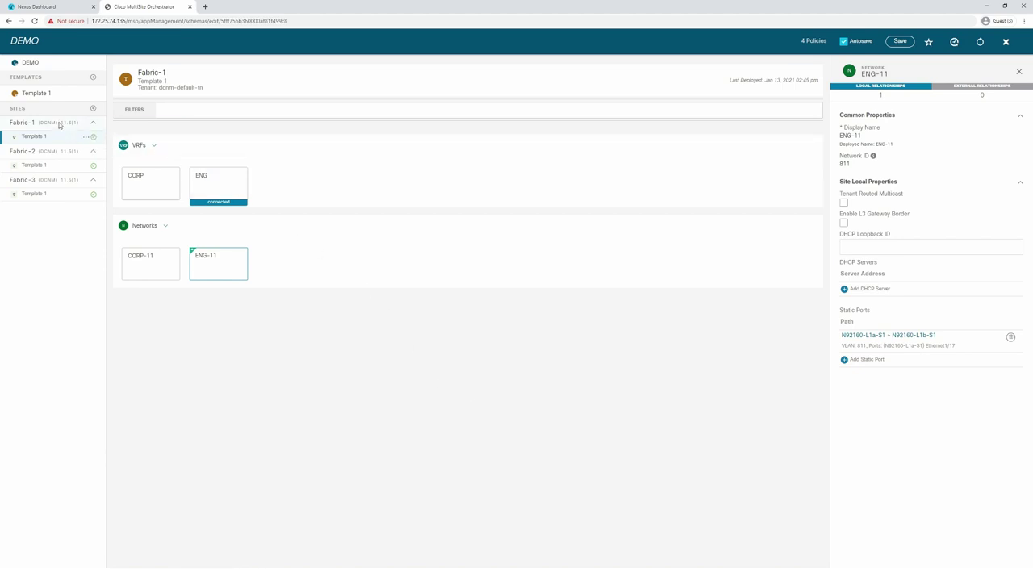
{"action": "left_click", "coordinate": [38, 93]}
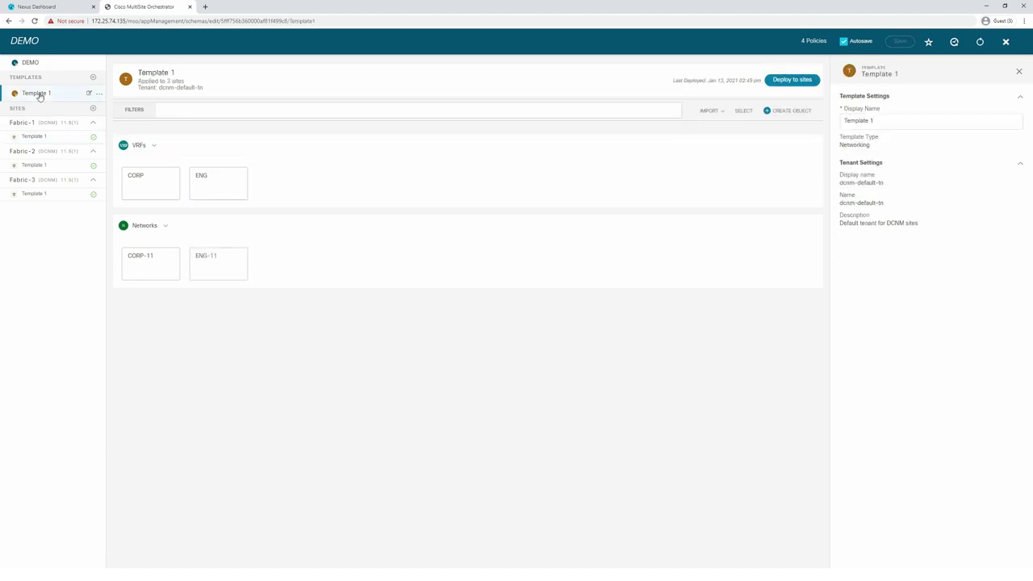
{"action": "left_click", "coordinate": [793, 80]}
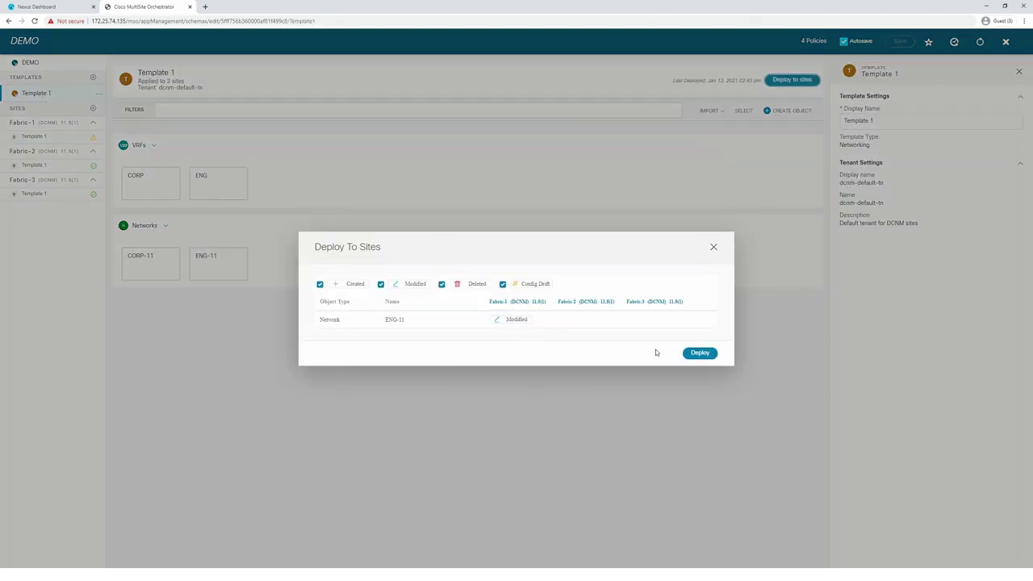
Deploy the modified ENG-11 and refresh Fabric-1's network list in DCNM.
{"action": "left_click", "coordinate": [700, 353]}
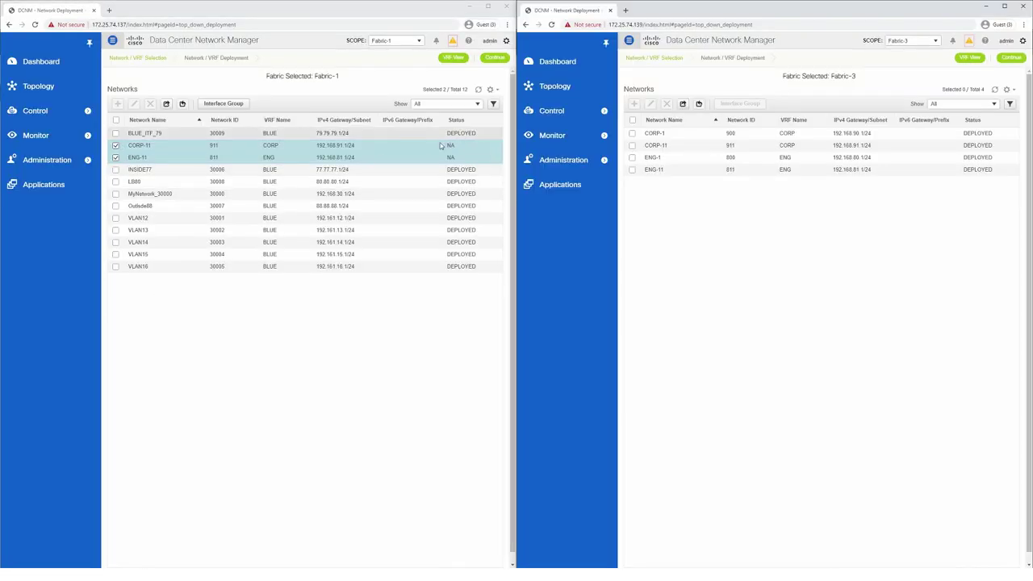
{"action": "left_click", "coordinate": [479, 90]}
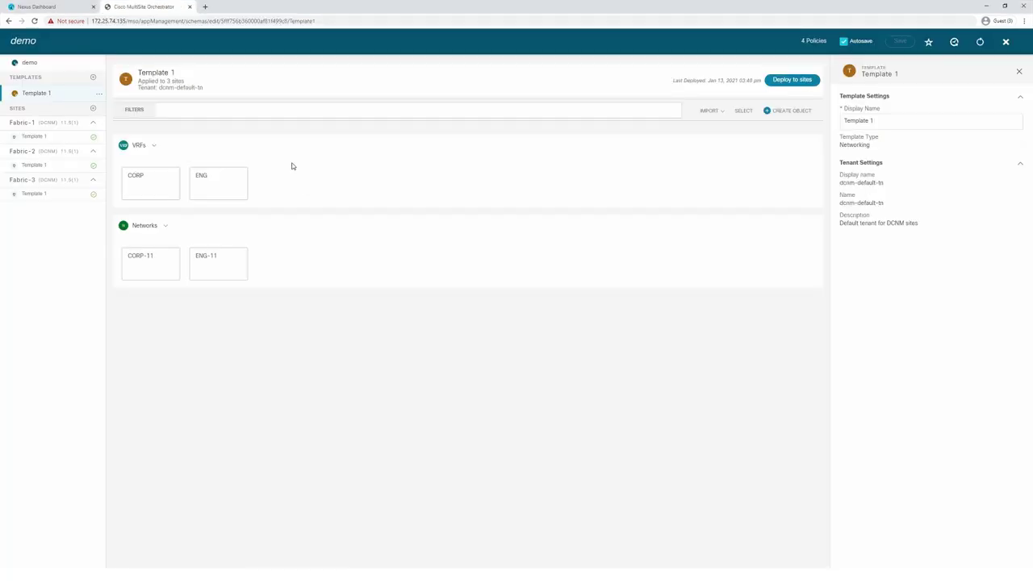
Create network ENG-12 in Template 1 with network ID 812, VRF ENG and VLAN 812.
{"action": "left_click", "coordinate": [789, 110]}
{"action": "left_click", "coordinate": [776, 141]}
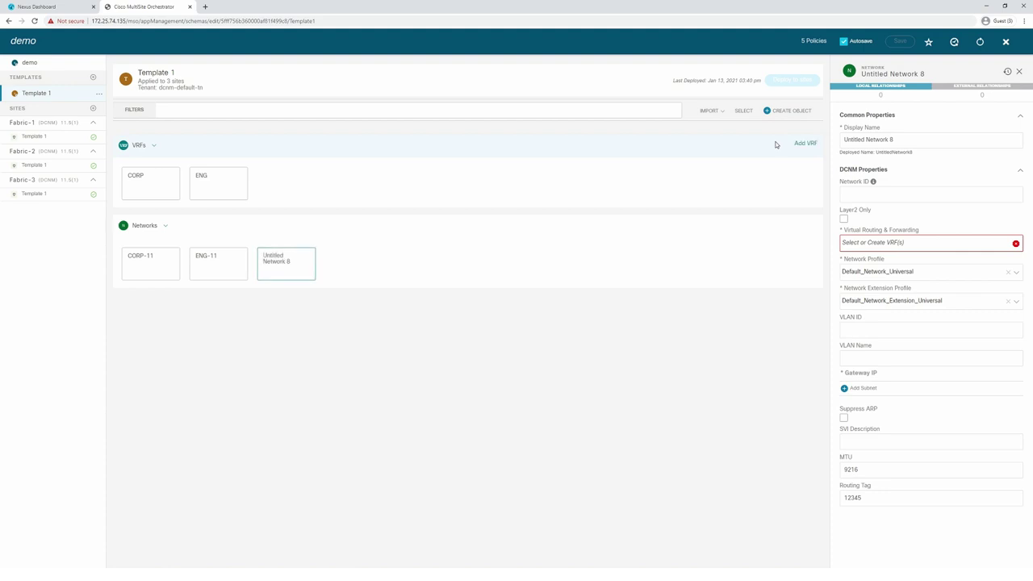
{"action": "left_click", "coordinate": [918, 140]}
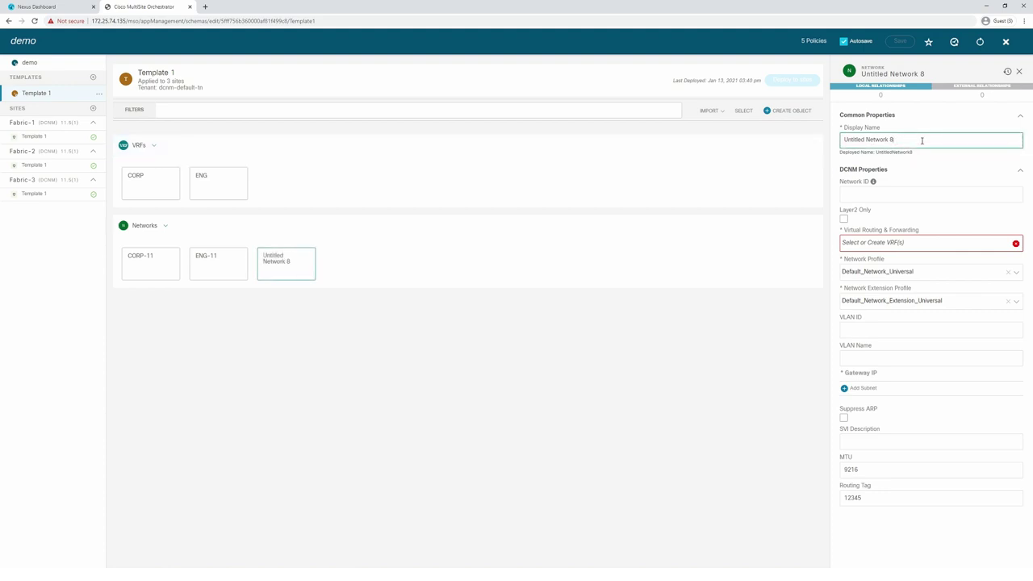
{"action": "left_click_drag", "start_coordinate": [921, 140], "coordinate": [844, 142]}
{"action": "type", "text": "ENG-12"}
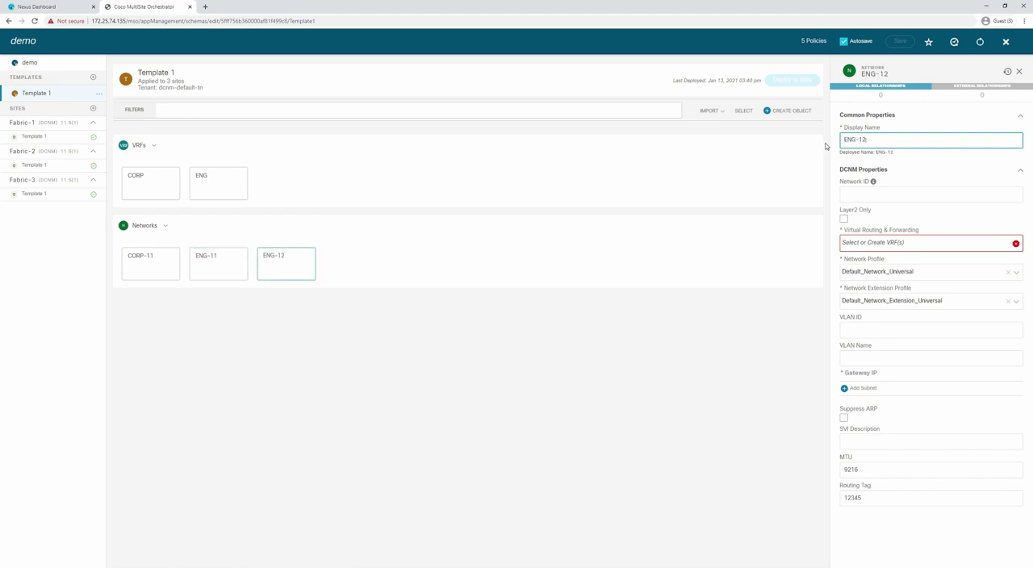
{"action": "mouse_move", "coordinate": [874, 182]}
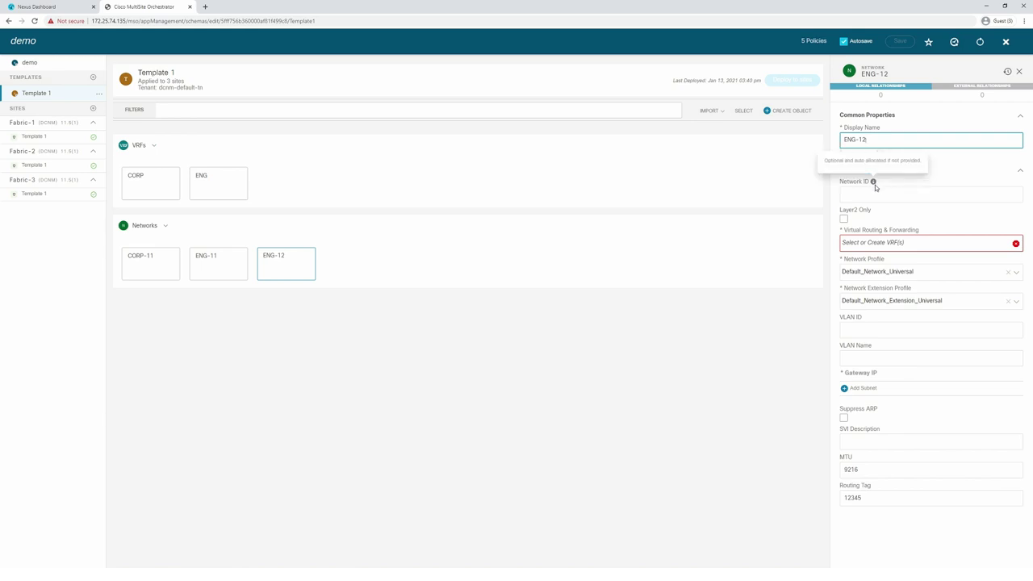
{"action": "left_click", "coordinate": [873, 193]}
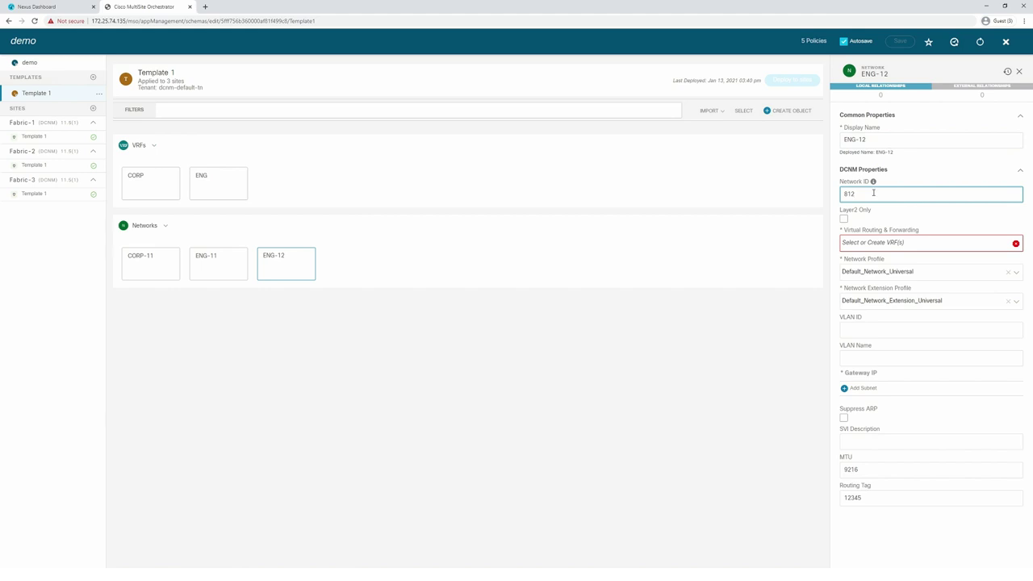
{"action": "left_click", "coordinate": [901, 244]}
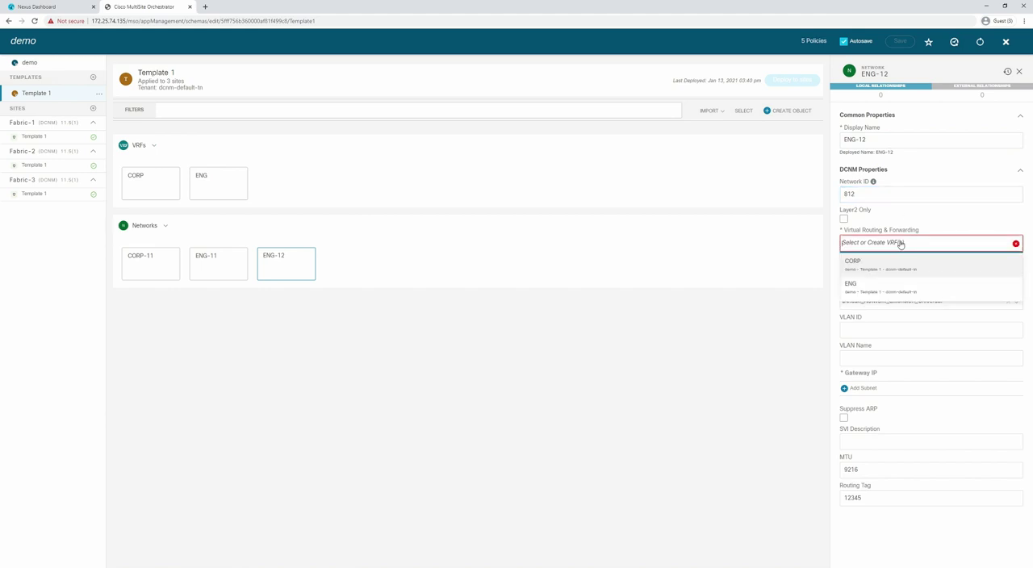
{"action": "left_click", "coordinate": [881, 294]}
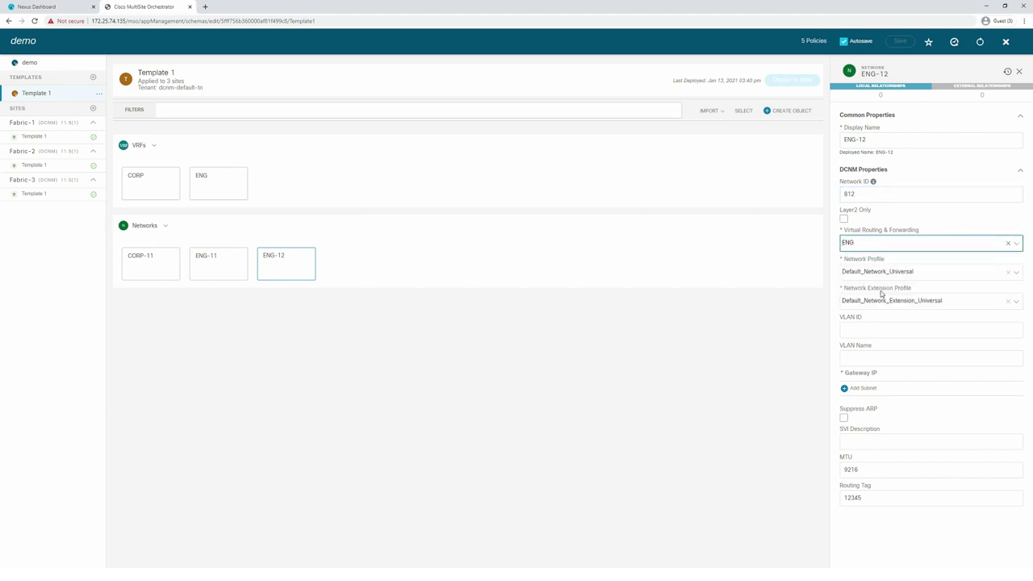
{"action": "left_click", "coordinate": [876, 326]}
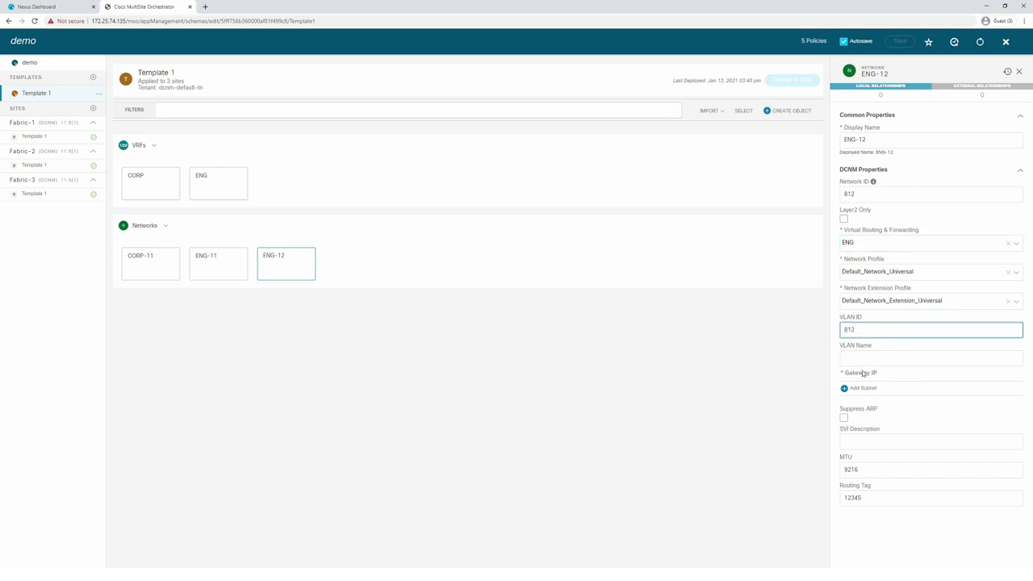
Add primary gateway subnet 192.168.82.1/24 to ENG-12.
{"action": "left_click", "coordinate": [862, 389]}
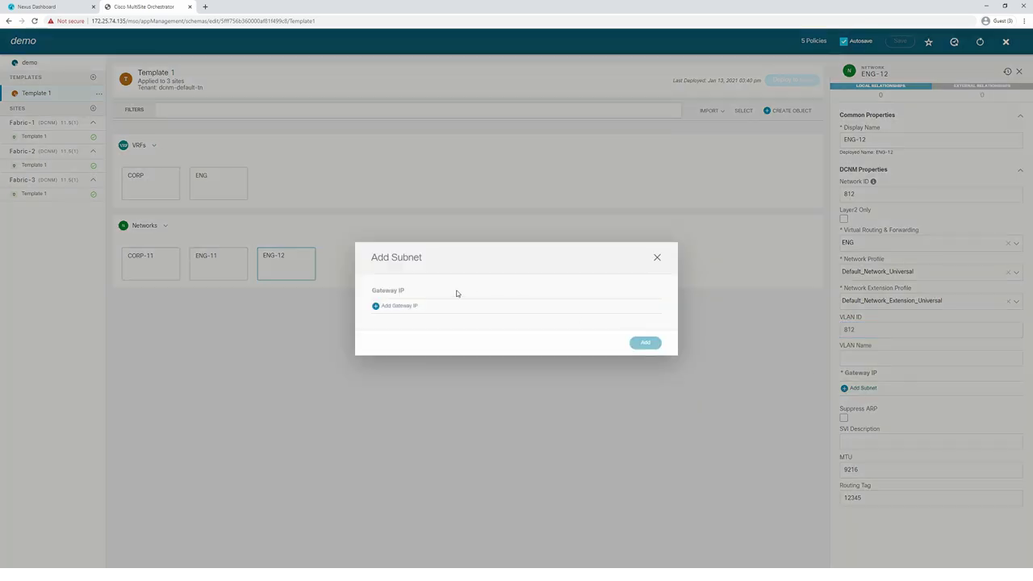
{"action": "left_click", "coordinate": [397, 307]}
{"action": "left_click", "coordinate": [427, 300]}
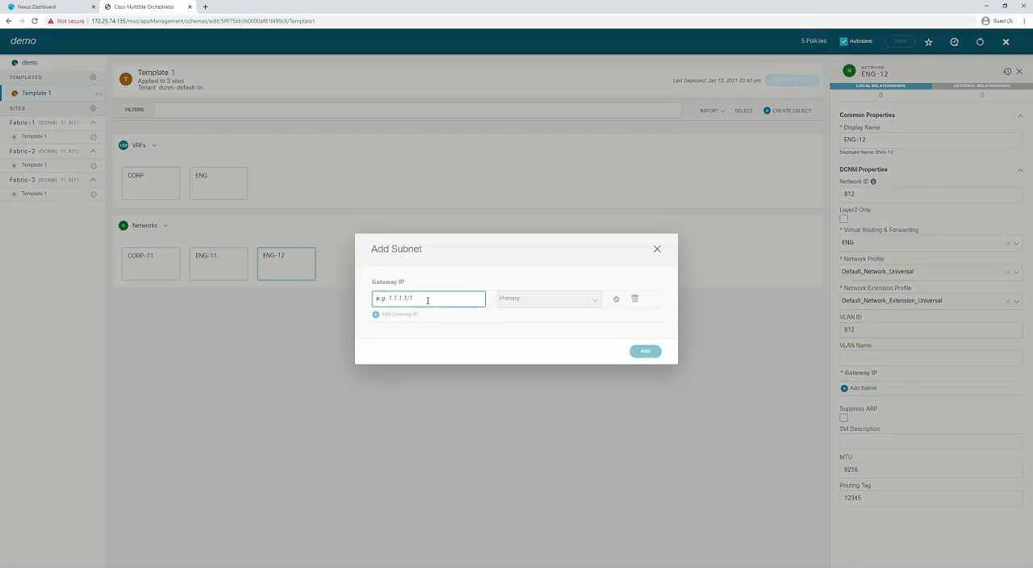
{"action": "type", "text": "192.168.82.1/24"}
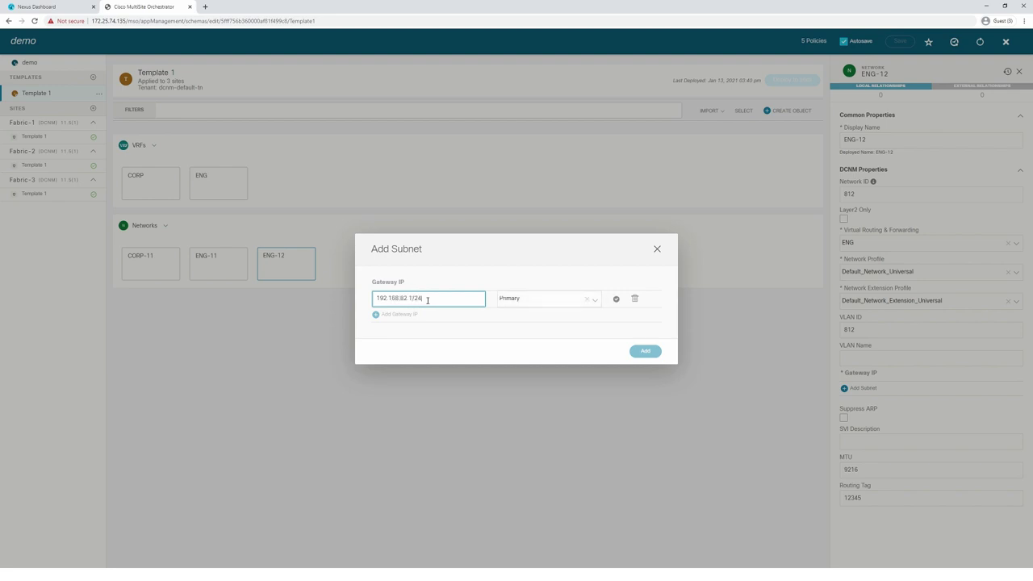
{"action": "left_click", "coordinate": [616, 298]}
{"action": "left_click", "coordinate": [648, 351]}
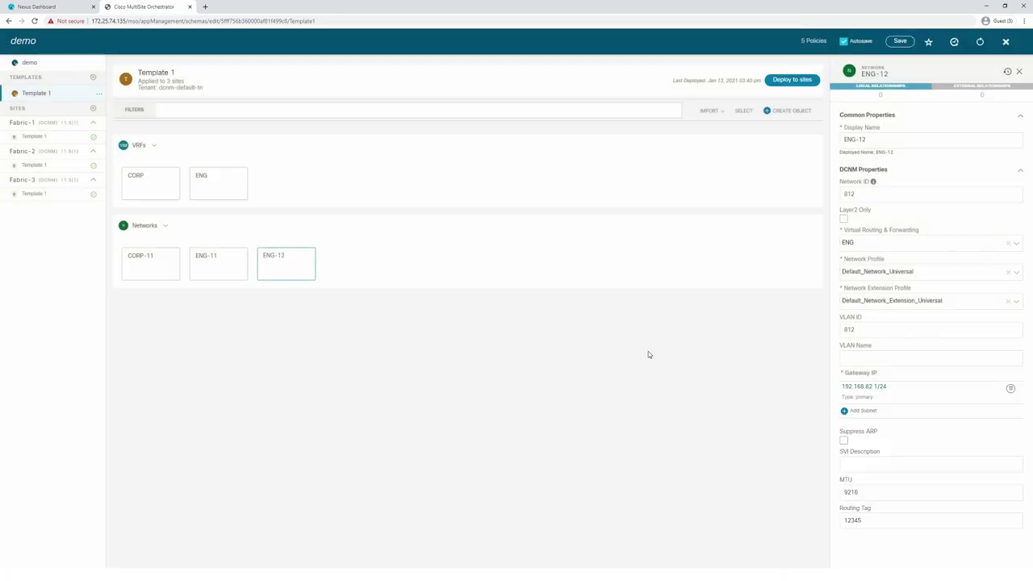
Save the demo schema and deploy Template 1 with ENG-12 to all three fabrics.
{"action": "left_click", "coordinate": [900, 40]}
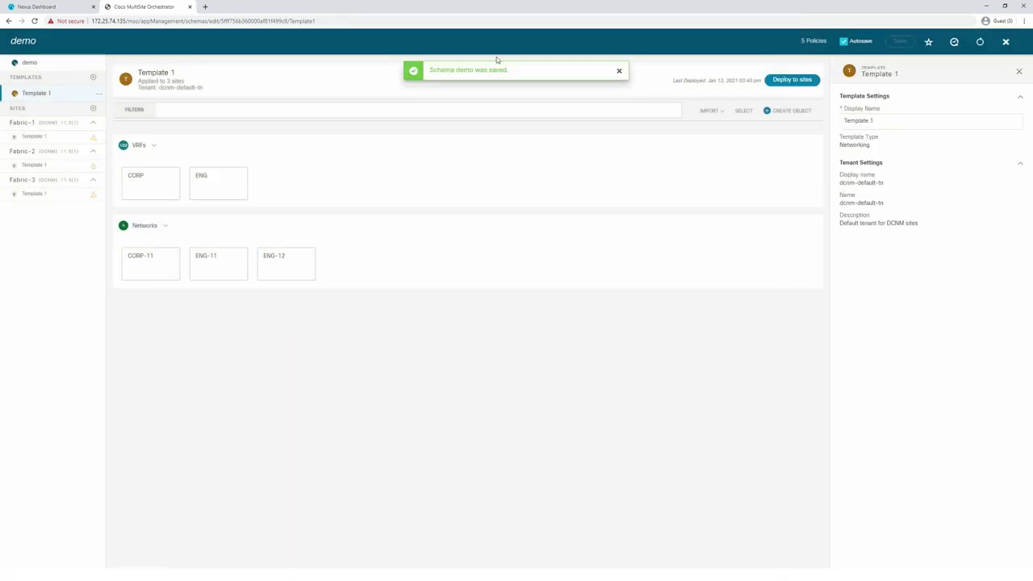
{"action": "left_click", "coordinate": [785, 83]}
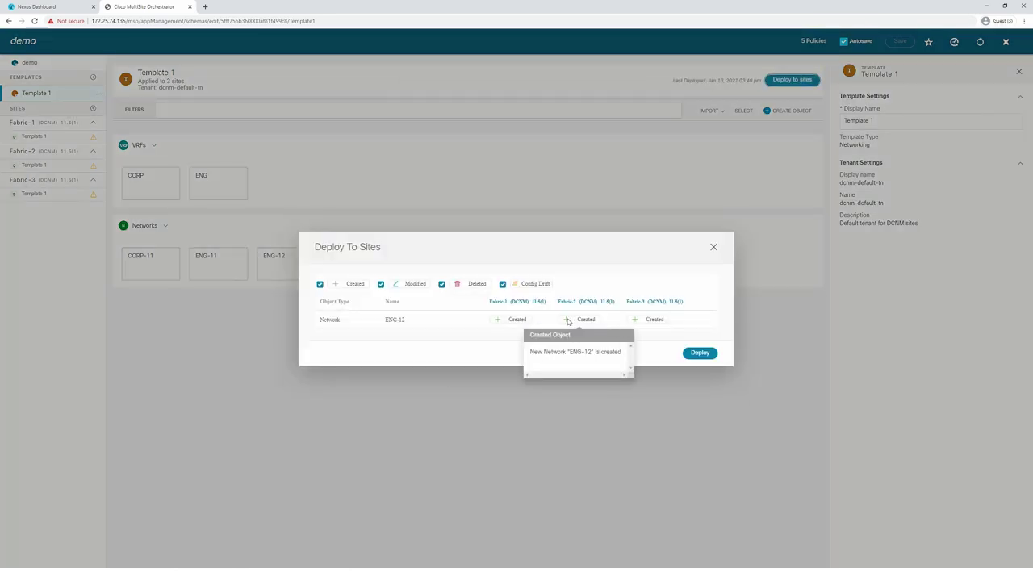
{"action": "left_click", "coordinate": [698, 354]}
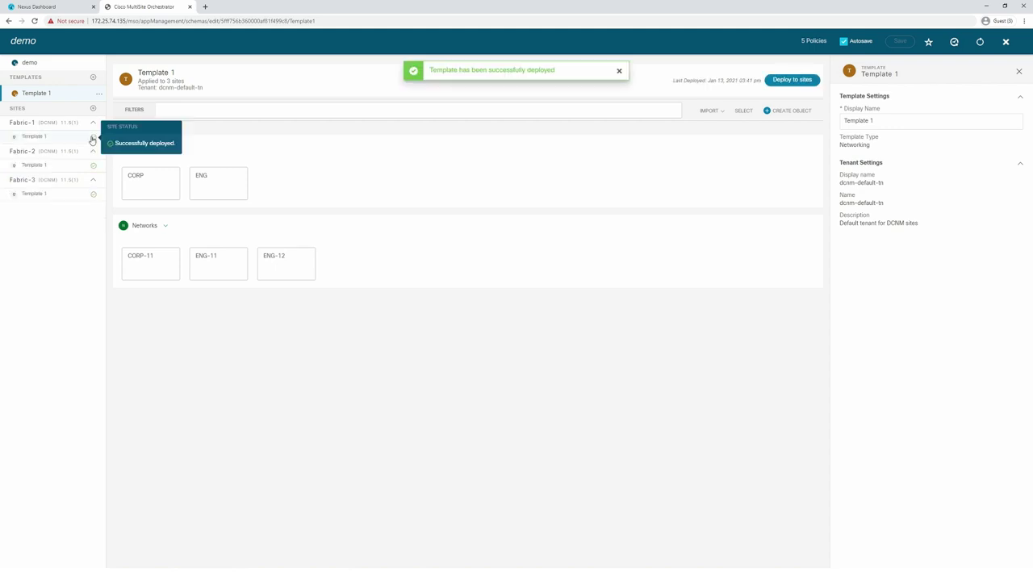
{"action": "mouse_move", "coordinate": [93, 199]}
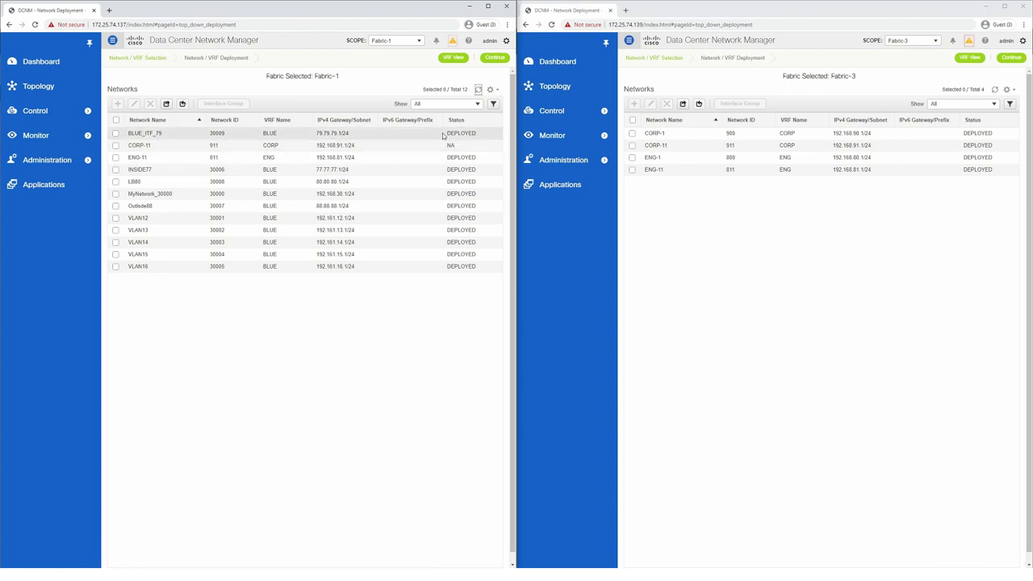
Reload the Fabric-1 and Fabric-3 network lists to confirm ENG-12 appears with status NA.
{"action": "left_click", "coordinate": [478, 89]}
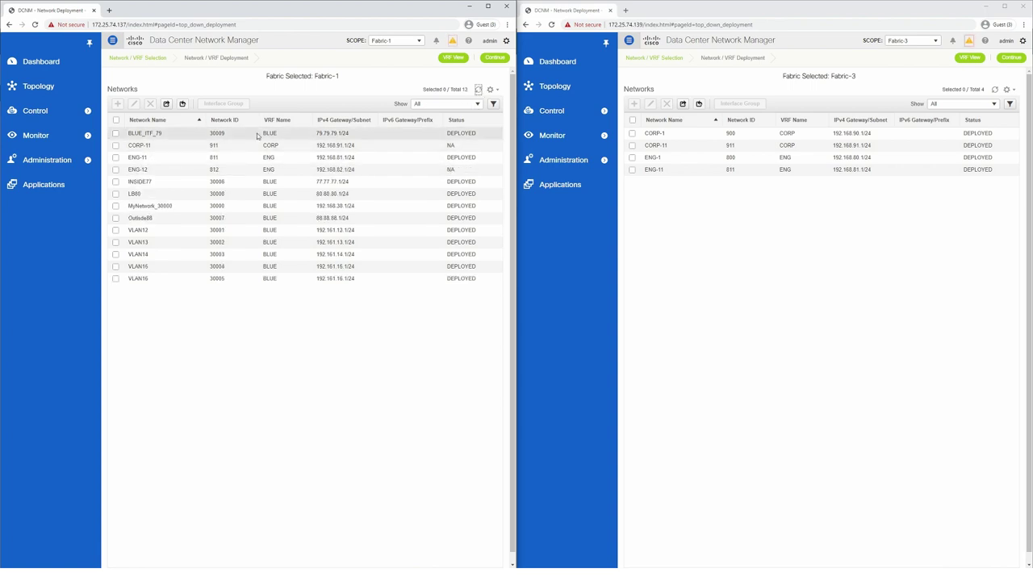
{"action": "left_click", "coordinate": [115, 170]}
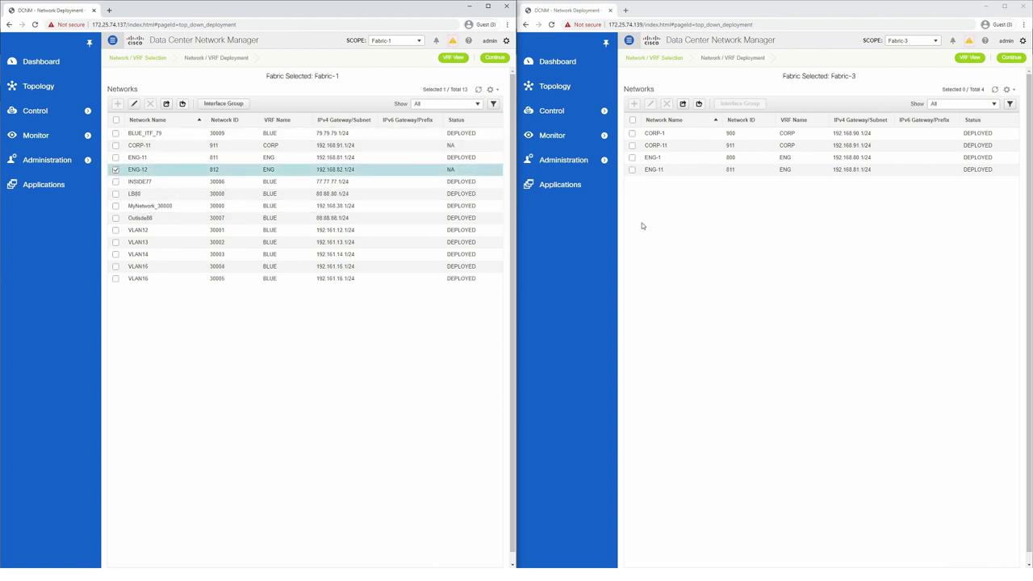
{"action": "left_click", "coordinate": [994, 89]}
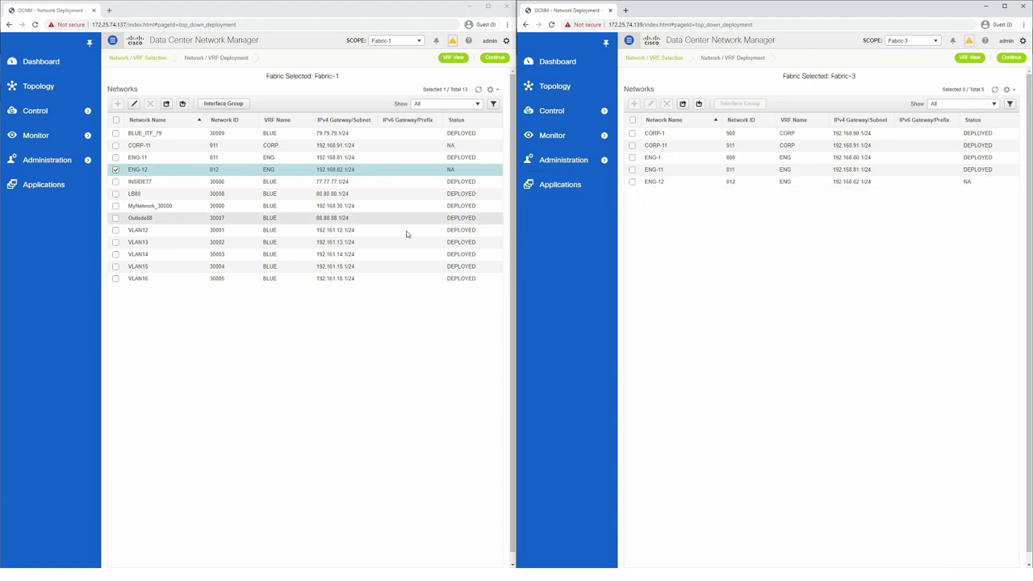
{"action": "left_click", "coordinate": [200, 562]}
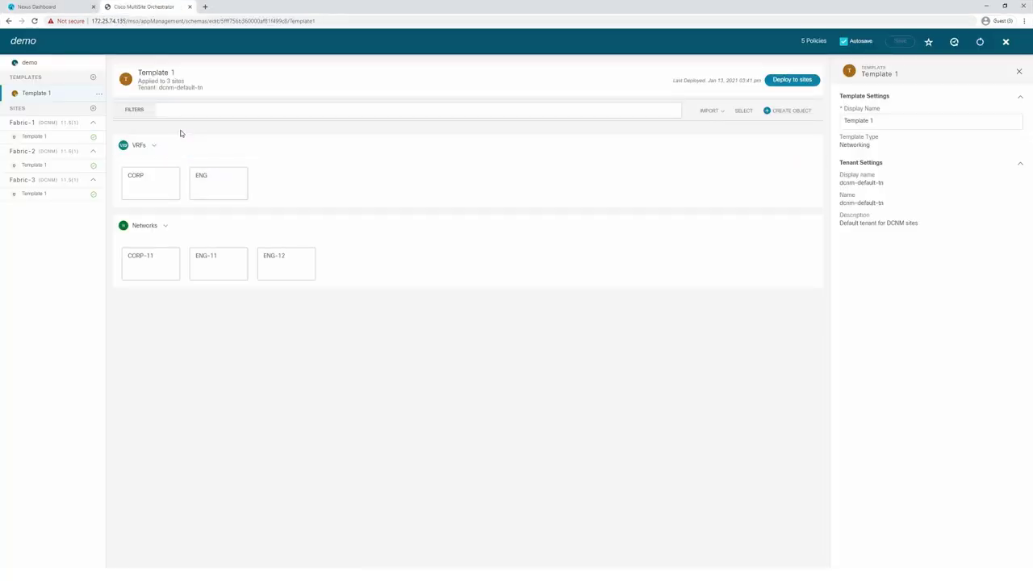
Add a Networking Template 2 to the demo schema with tenant dcnm-default-tn.
{"action": "left_click", "coordinate": [93, 78]}
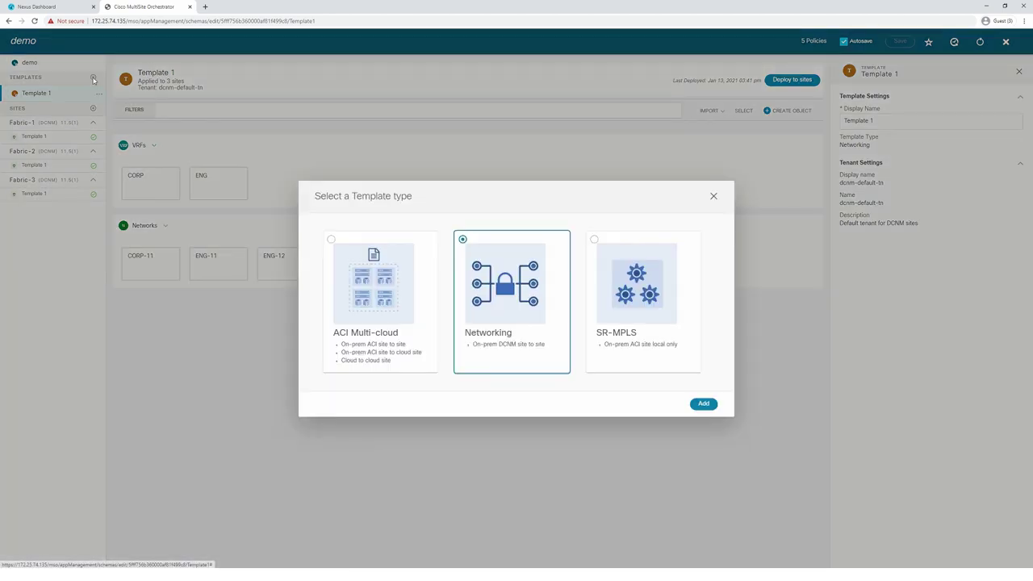
{"action": "left_click", "coordinate": [699, 404]}
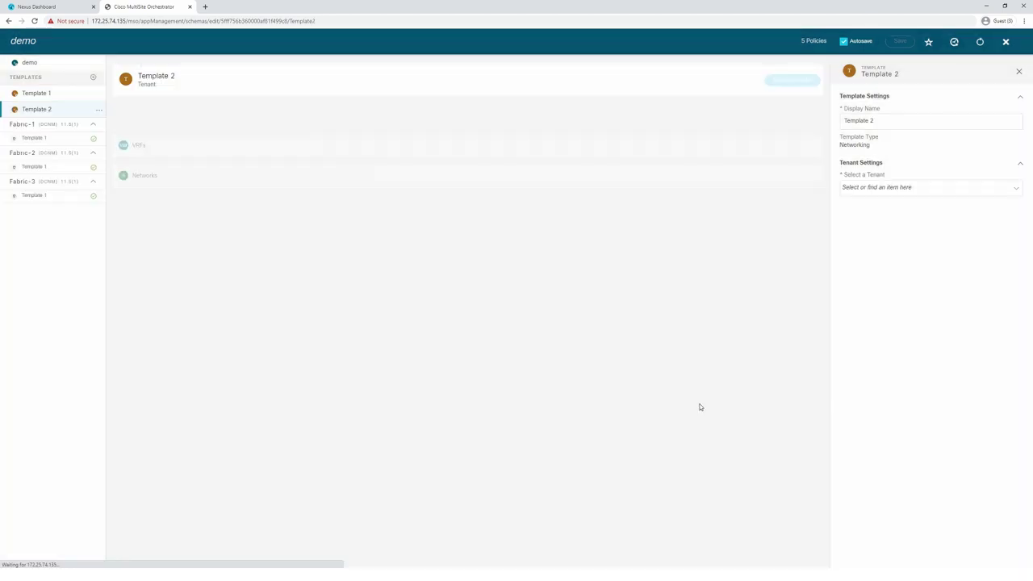
{"action": "left_click", "coordinate": [878, 192]}
{"action": "left_click", "coordinate": [865, 239]}
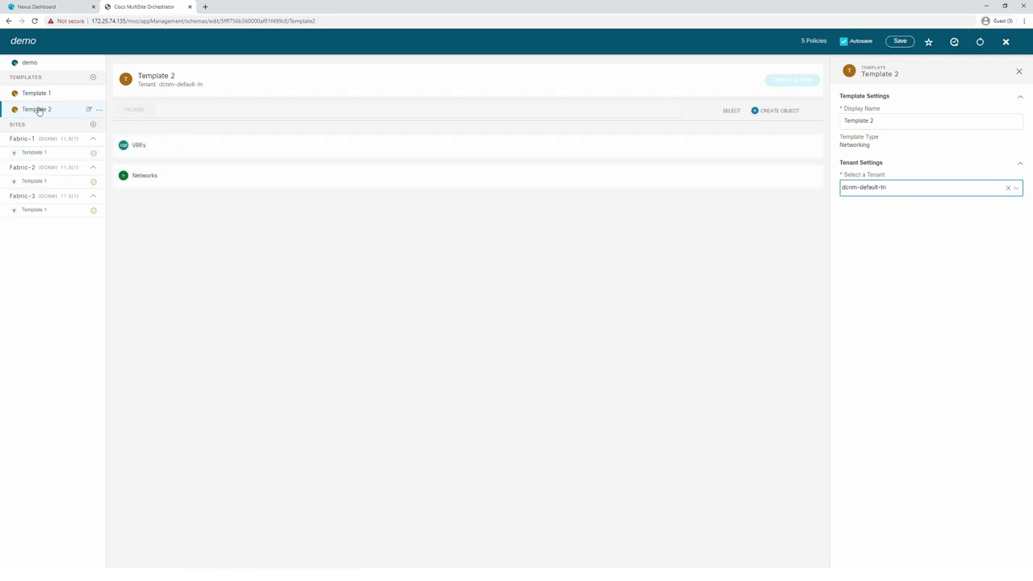
Attach Template 2 to sites Fabric-2 and Fabric-3.
{"action": "left_click", "coordinate": [100, 110]}
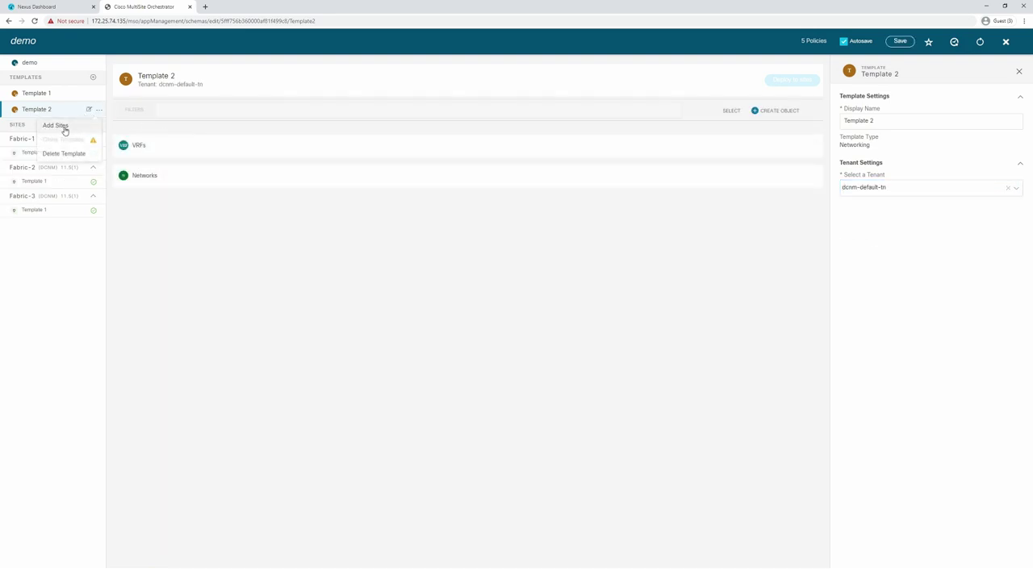
{"action": "left_click", "coordinate": [65, 129]}
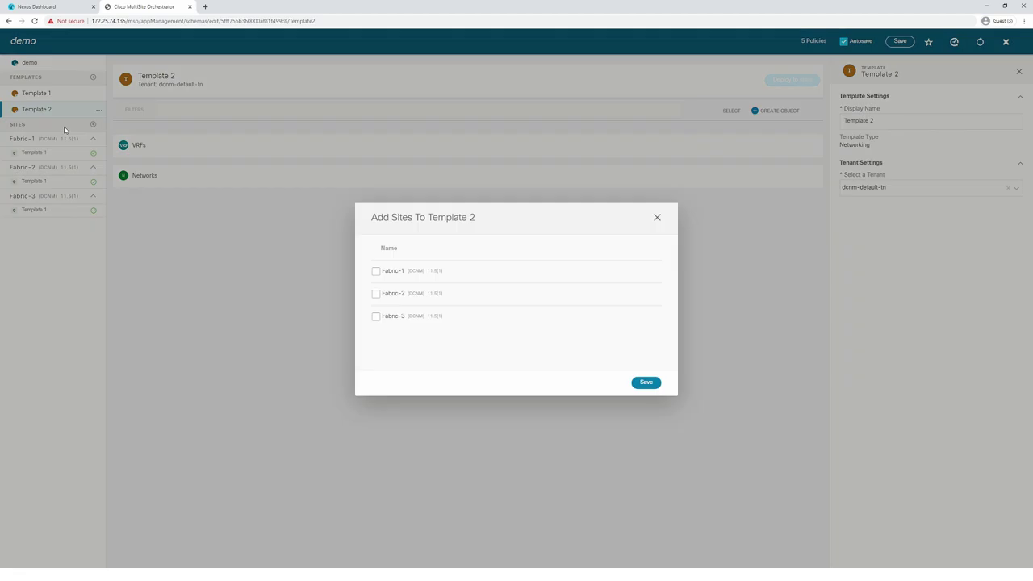
{"action": "left_click", "coordinate": [376, 294]}
{"action": "left_click", "coordinate": [376, 317]}
{"action": "left_click", "coordinate": [645, 384]}
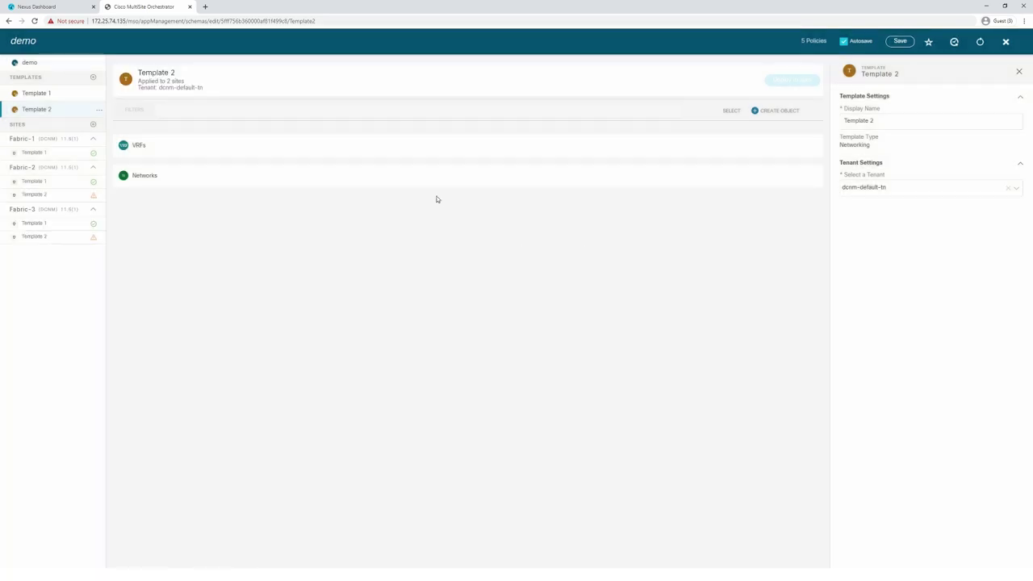
Create network ENG-13 in Template 2 with network ID 813, VRF ENG and VLAN 813.
{"action": "left_click", "coordinate": [776, 112]}
{"action": "left_click", "coordinate": [761, 141]}
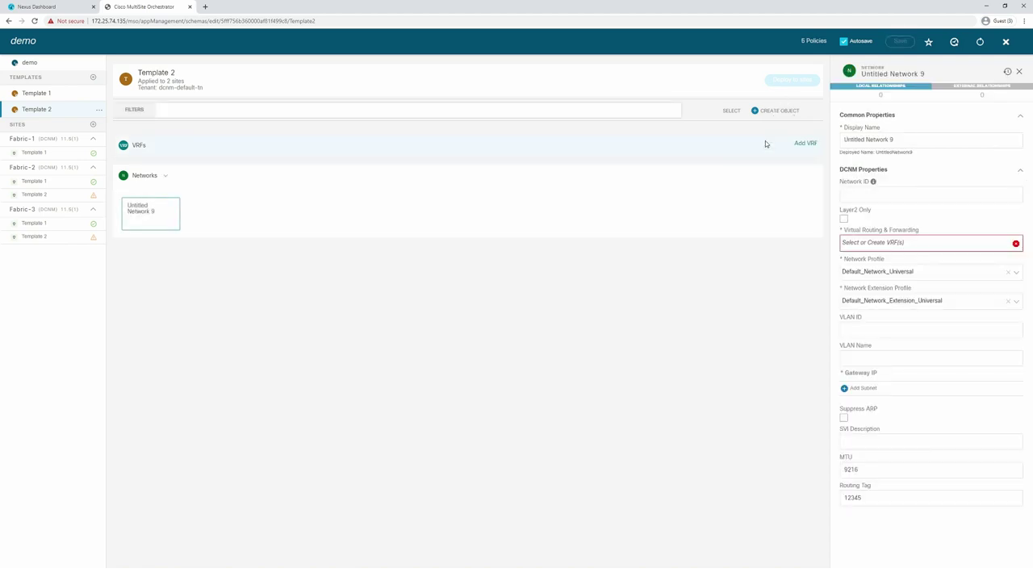
{"action": "key", "text": "ctrl+a"}
{"action": "type", "text": "ENG"}
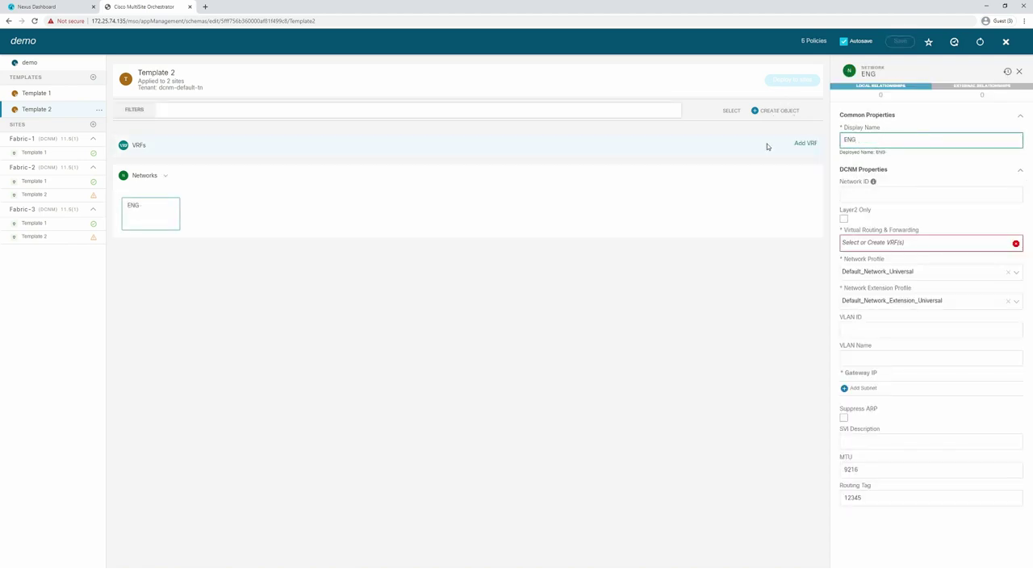
{"action": "left_click", "coordinate": [856, 195]}
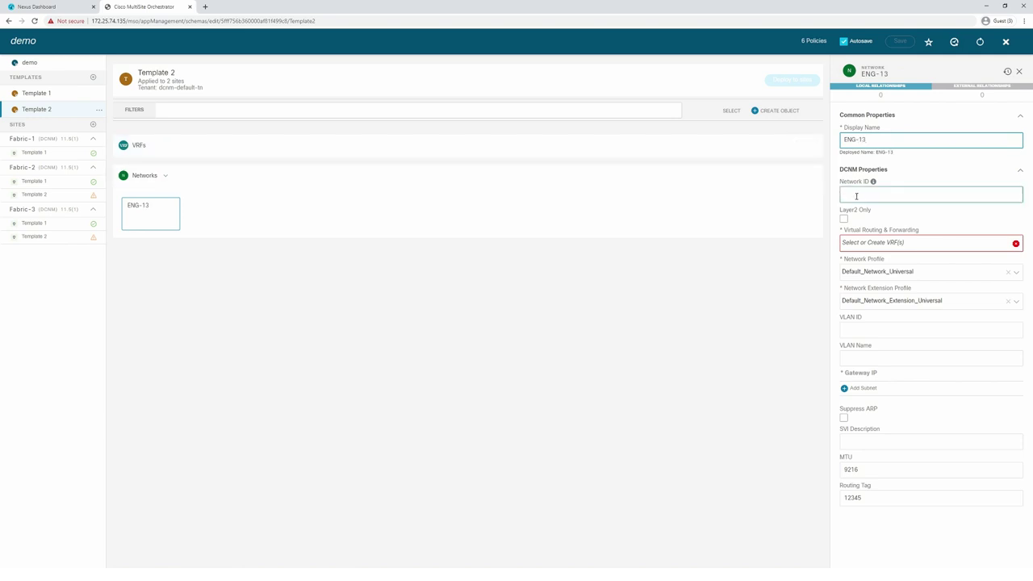
{"action": "type", "text": "813"}
{"action": "left_click", "coordinate": [860, 243]}
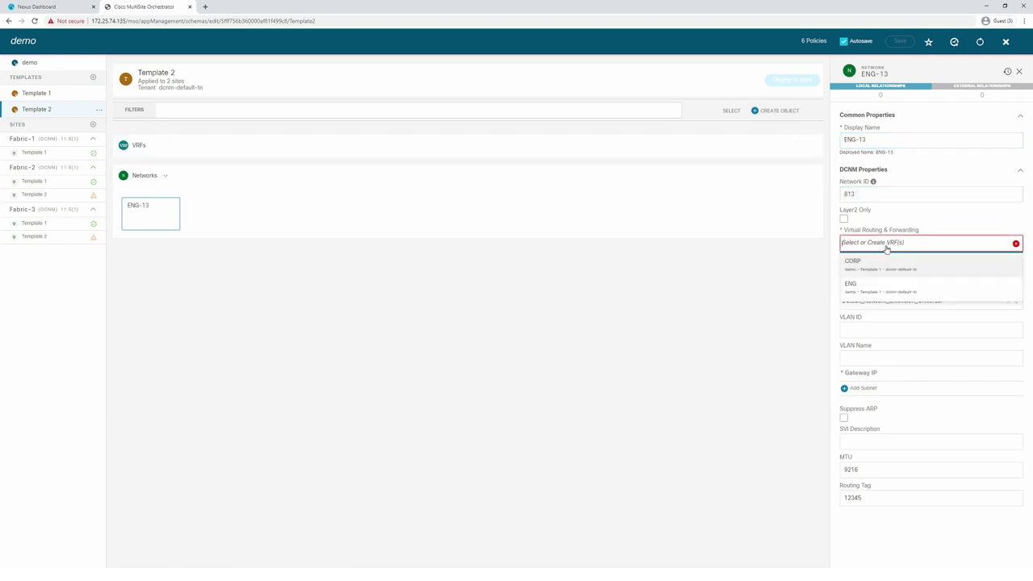
{"action": "left_click", "coordinate": [859, 282]}
{"action": "left_click", "coordinate": [862, 328]}
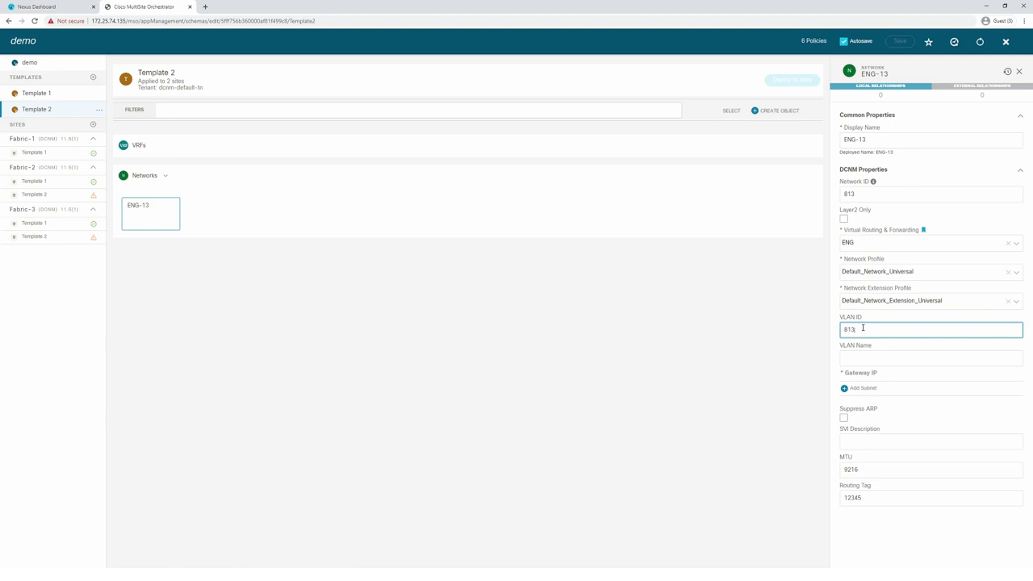
Give ENG-13 the gateway subnet 192.168.83.1/24 and save the demo schema.
{"action": "left_click", "coordinate": [862, 388]}
{"action": "left_click", "coordinate": [400, 304]}
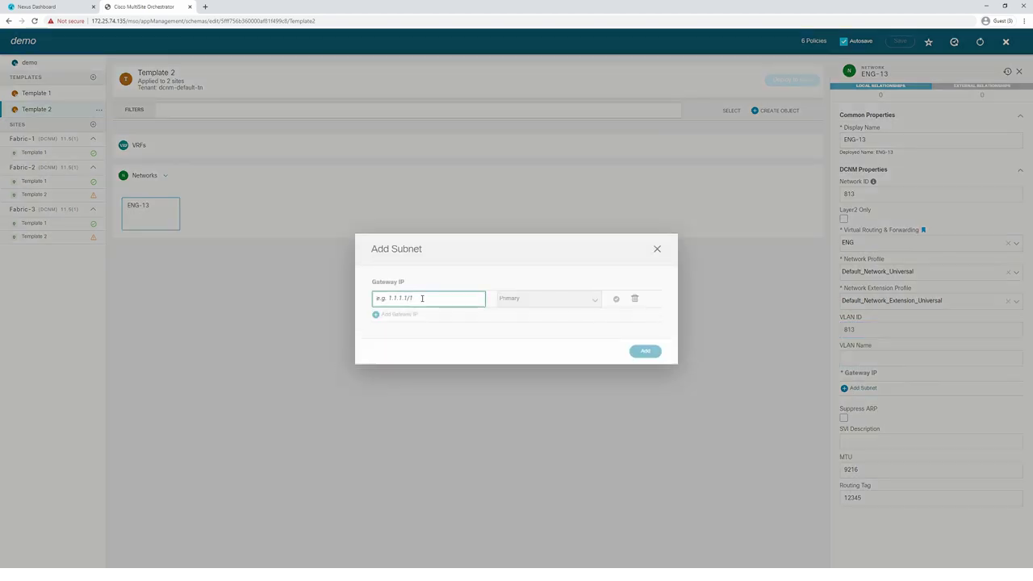
{"action": "type", "text": "192.168.83.1/24"}
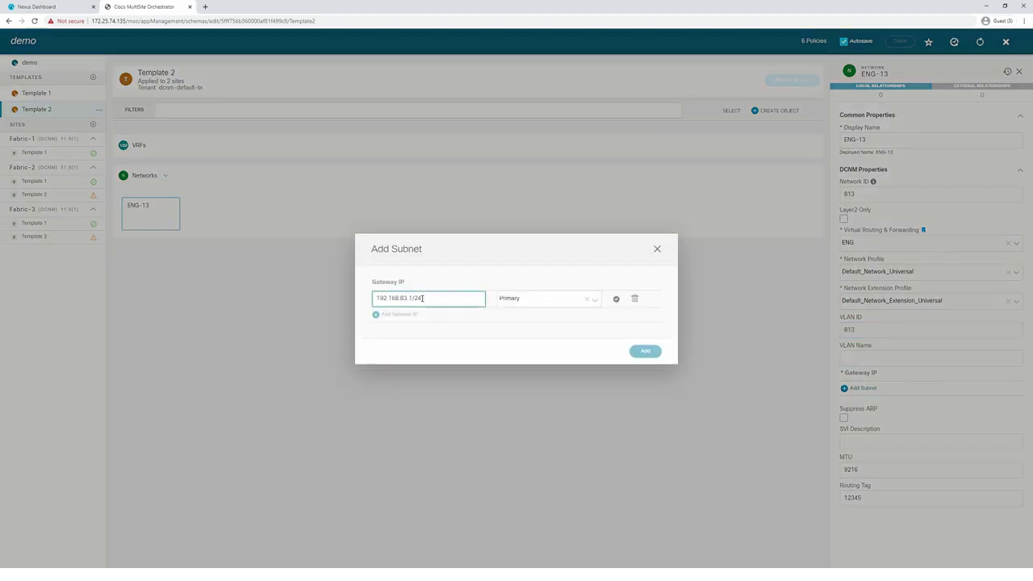
{"action": "left_click", "coordinate": [644, 351]}
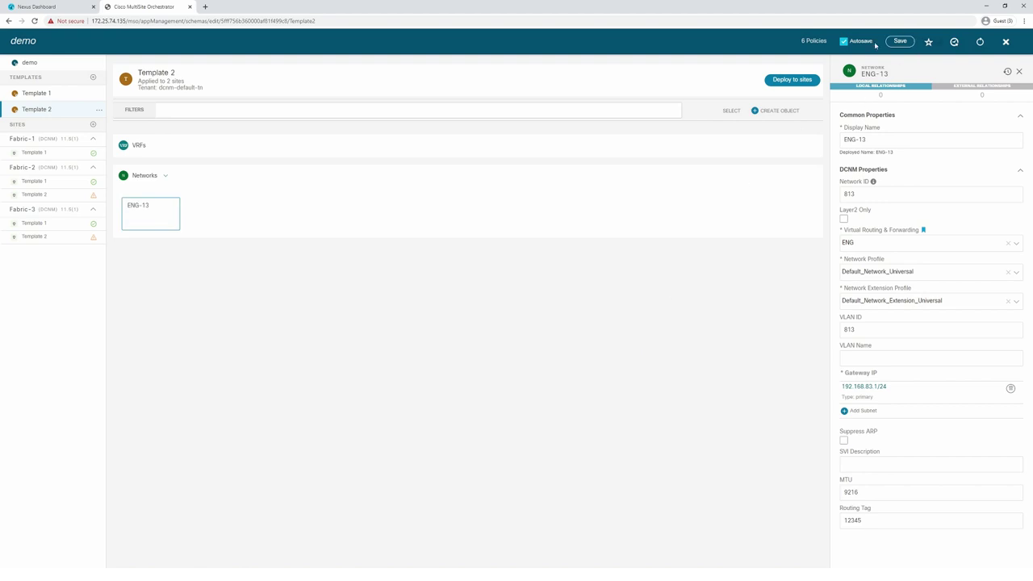
{"action": "left_click", "coordinate": [900, 42]}
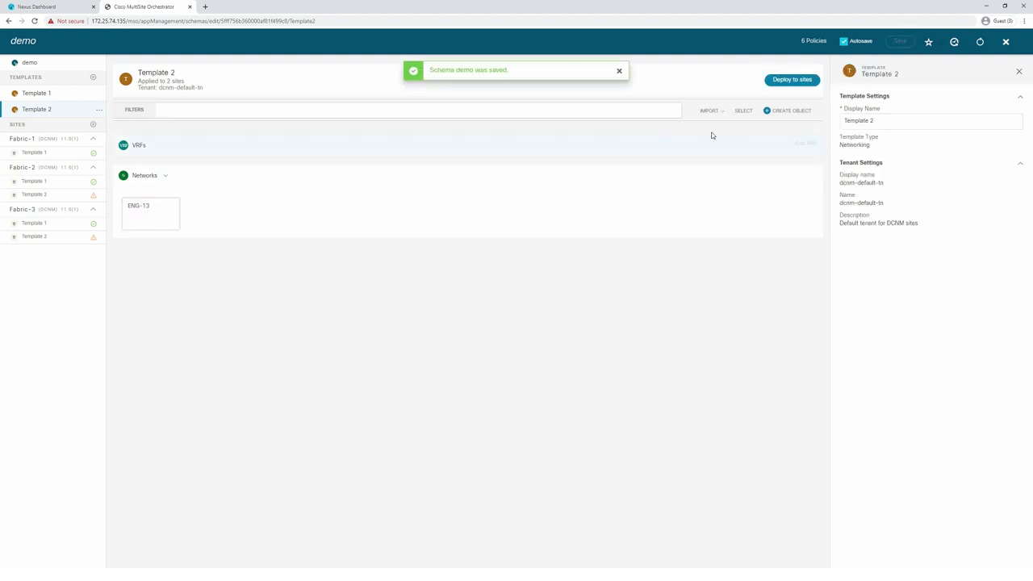
Deploy Template 2 so ENG-13 is created on Fabric-2 and Fabric-3.
{"action": "left_click", "coordinate": [791, 79]}
{"action": "mouse_move", "coordinate": [571, 323]}
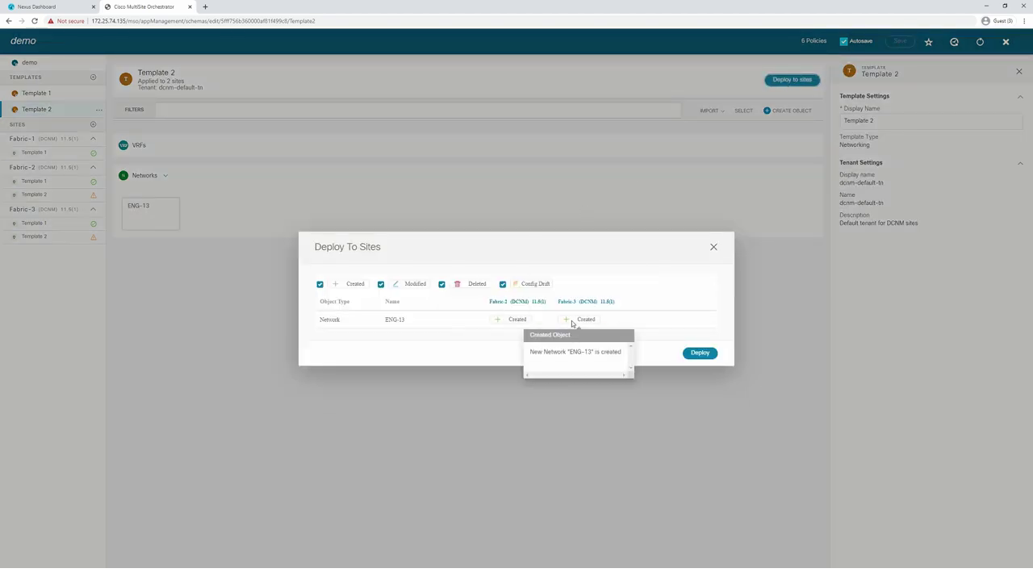
{"action": "left_click", "coordinate": [699, 353]}
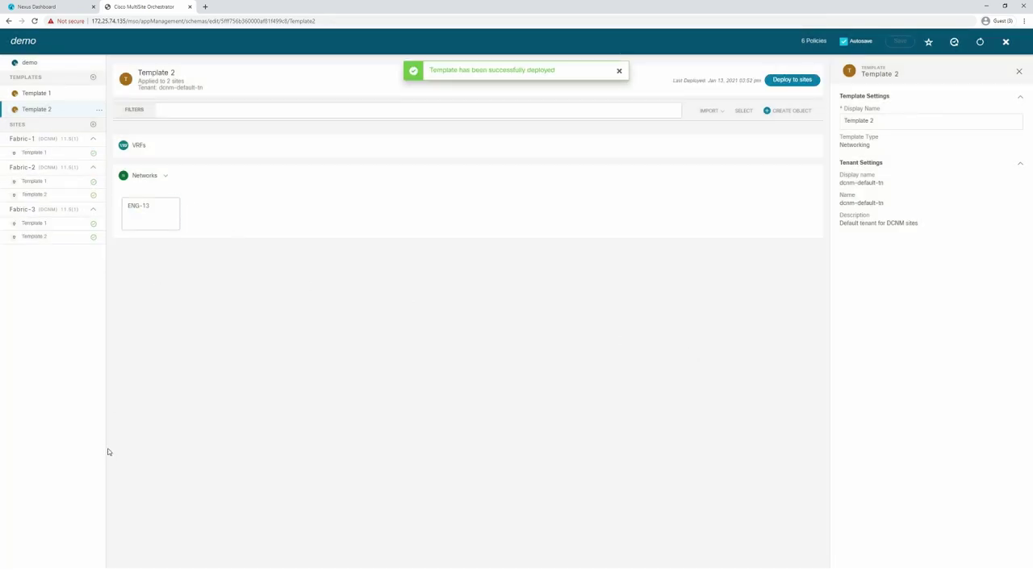
{"action": "key", "text": "alt+Tab"}
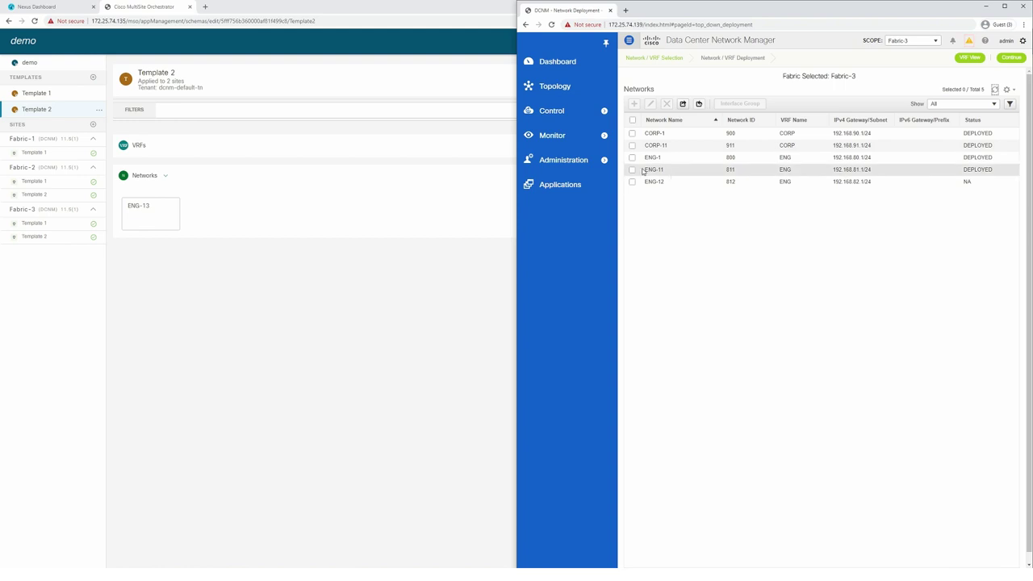
Reload Fabric-3 networks to find ENG-13, then reload Fabric-1 to confirm it's absent.
{"action": "left_click", "coordinate": [994, 90]}
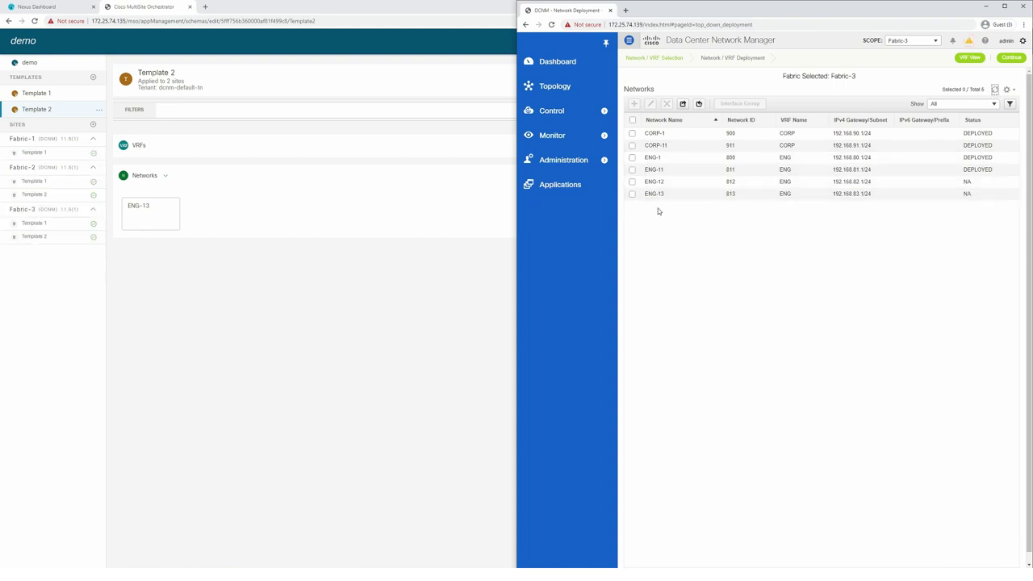
{"action": "left_click", "coordinate": [632, 193]}
{"action": "key", "text": "alt+Tab"}
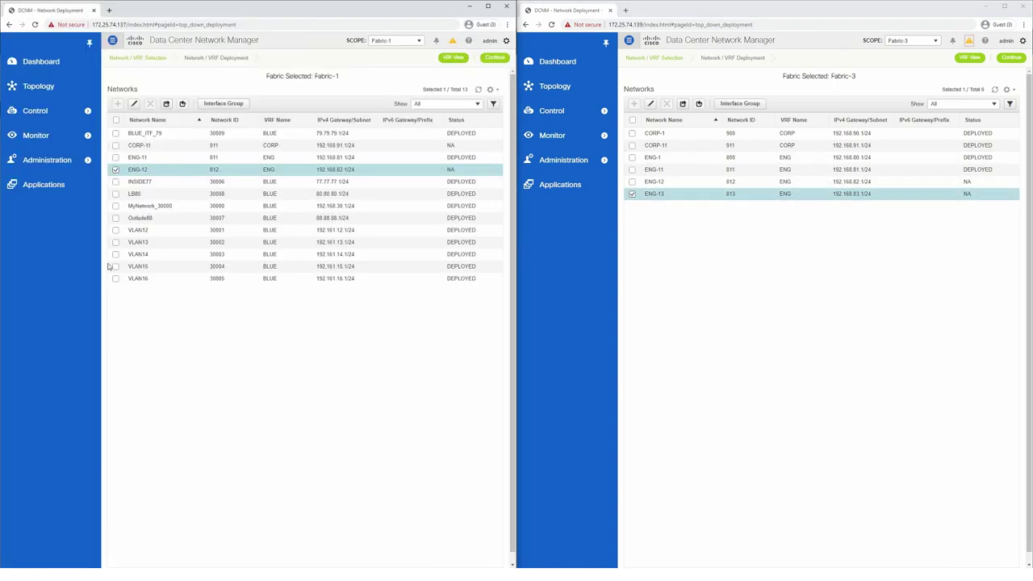
{"action": "left_click", "coordinate": [478, 91]}
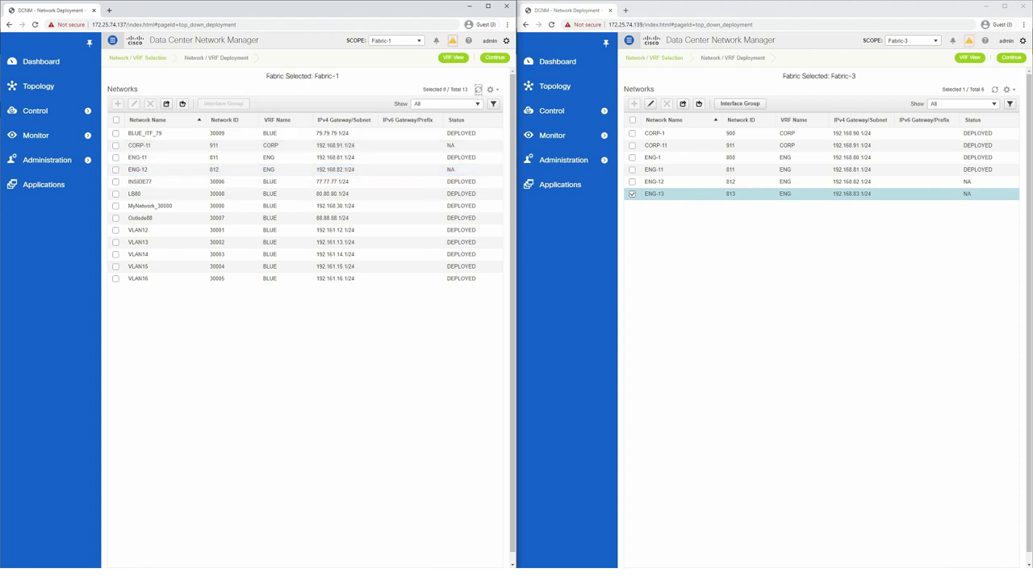